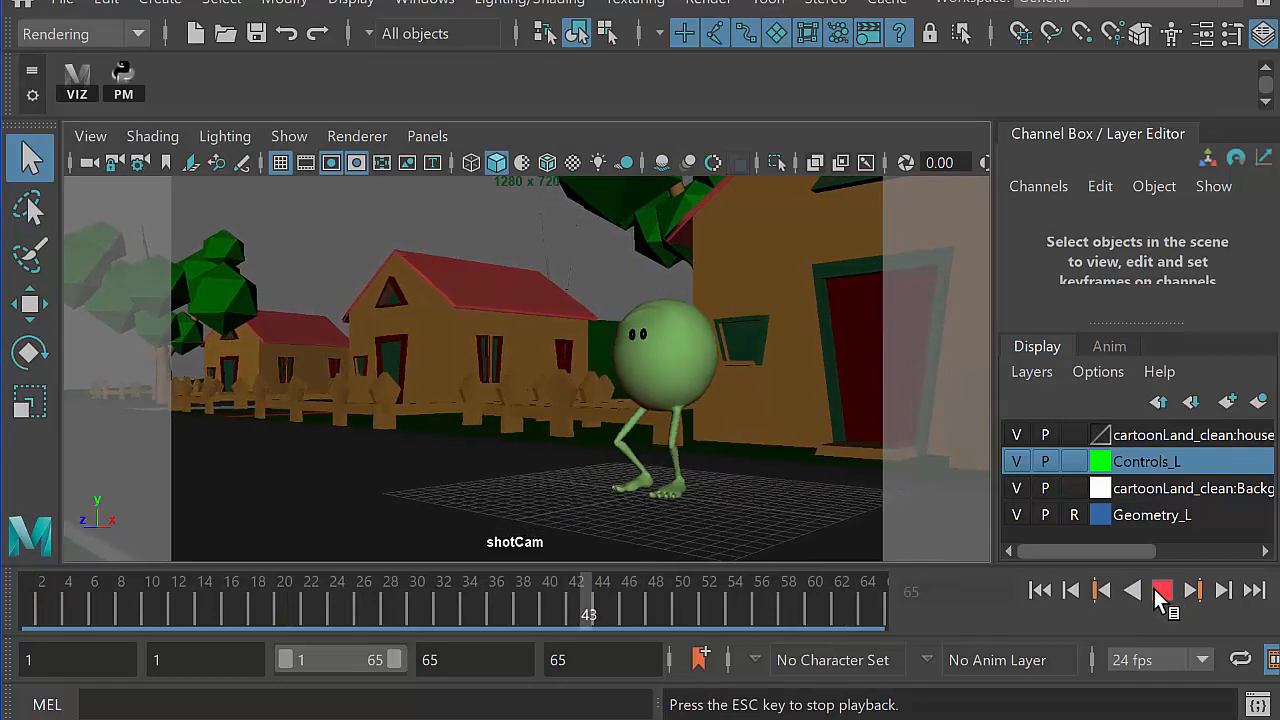
Step: Play back the character's jump animation and stop it at frame 50
left_click(1158, 592)
left_click(1162, 592)
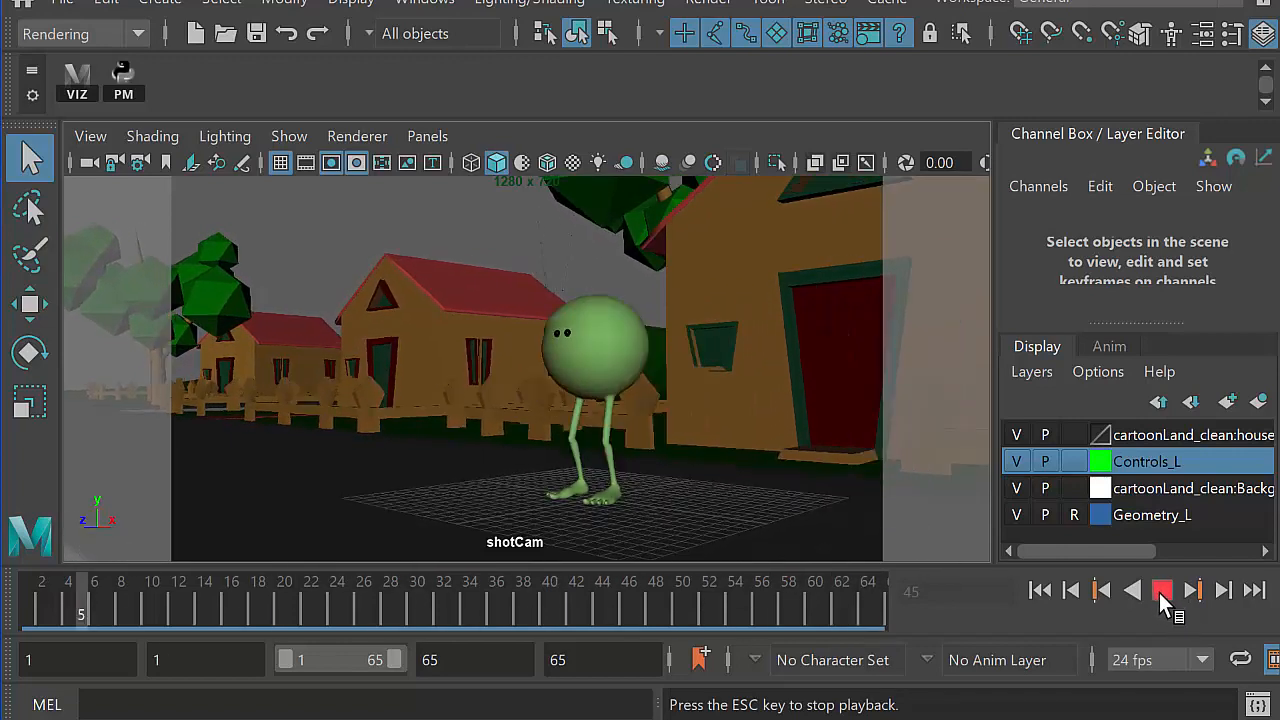
left_click(1162, 592)
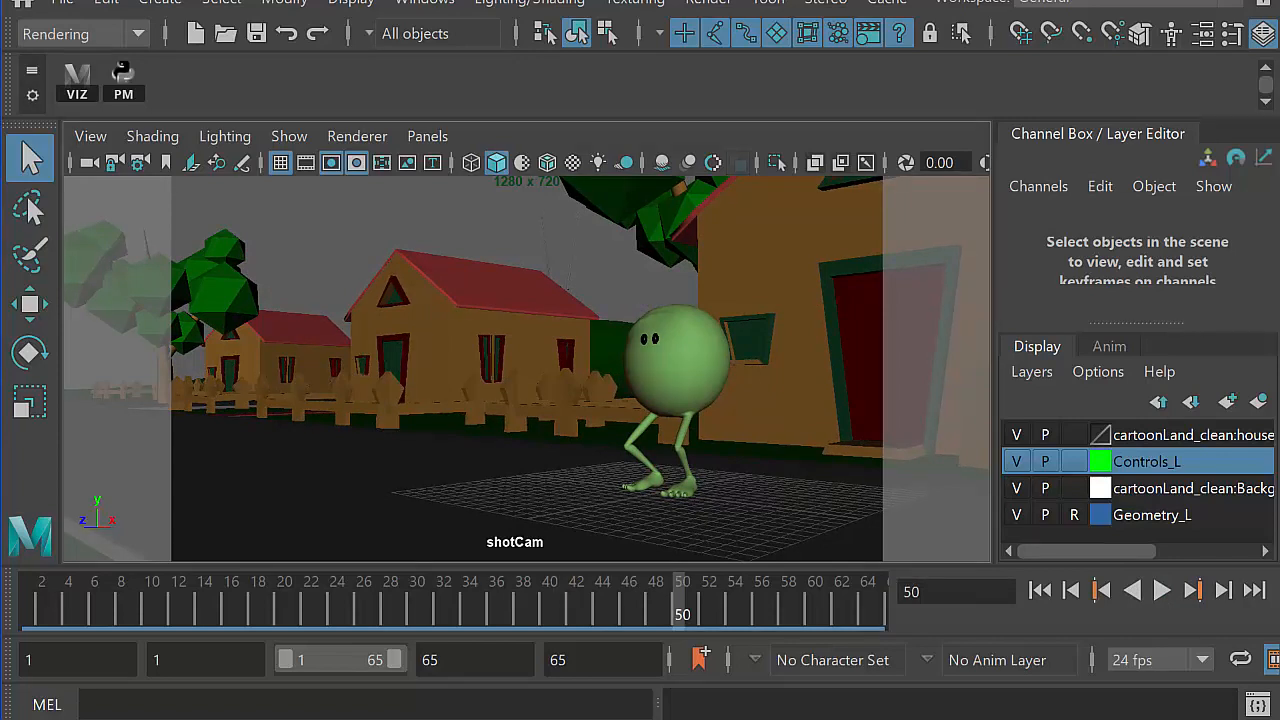
Step: Switch to TurboSquid in the browser, search for hat models sorted by lower prices, and browse the hat and bowler hat results
key("alt+Tab")
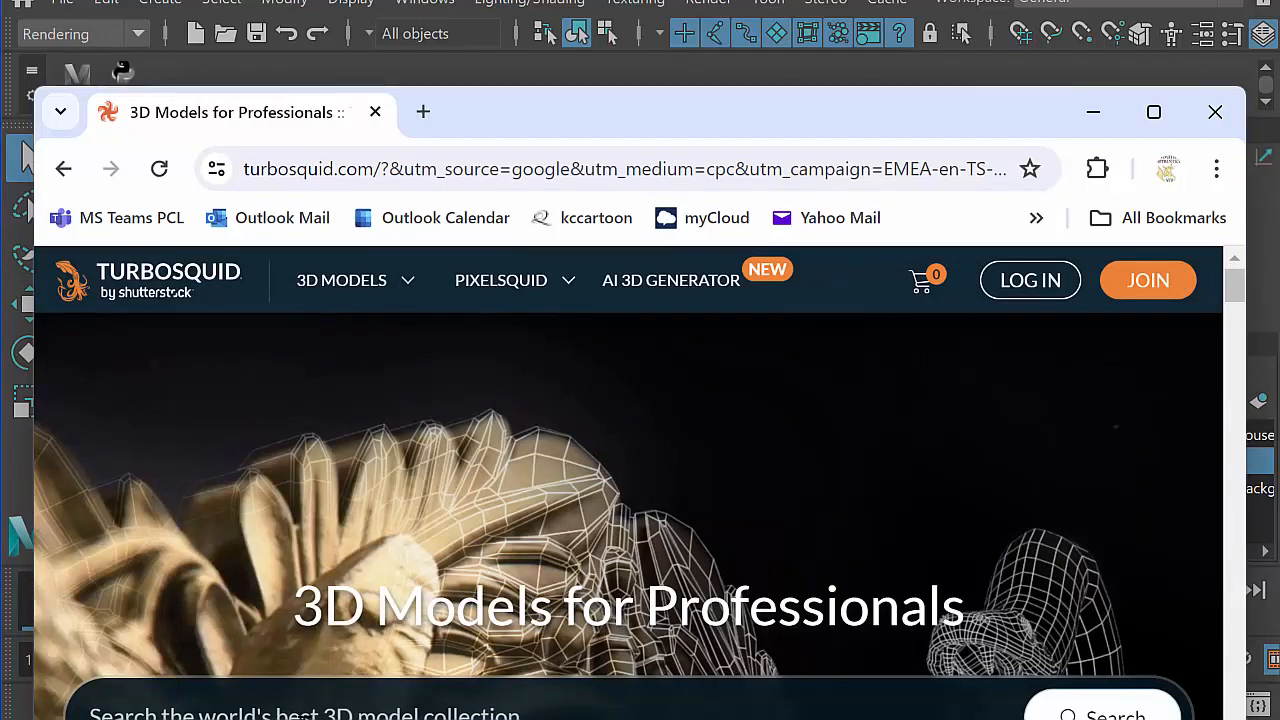
type("h")
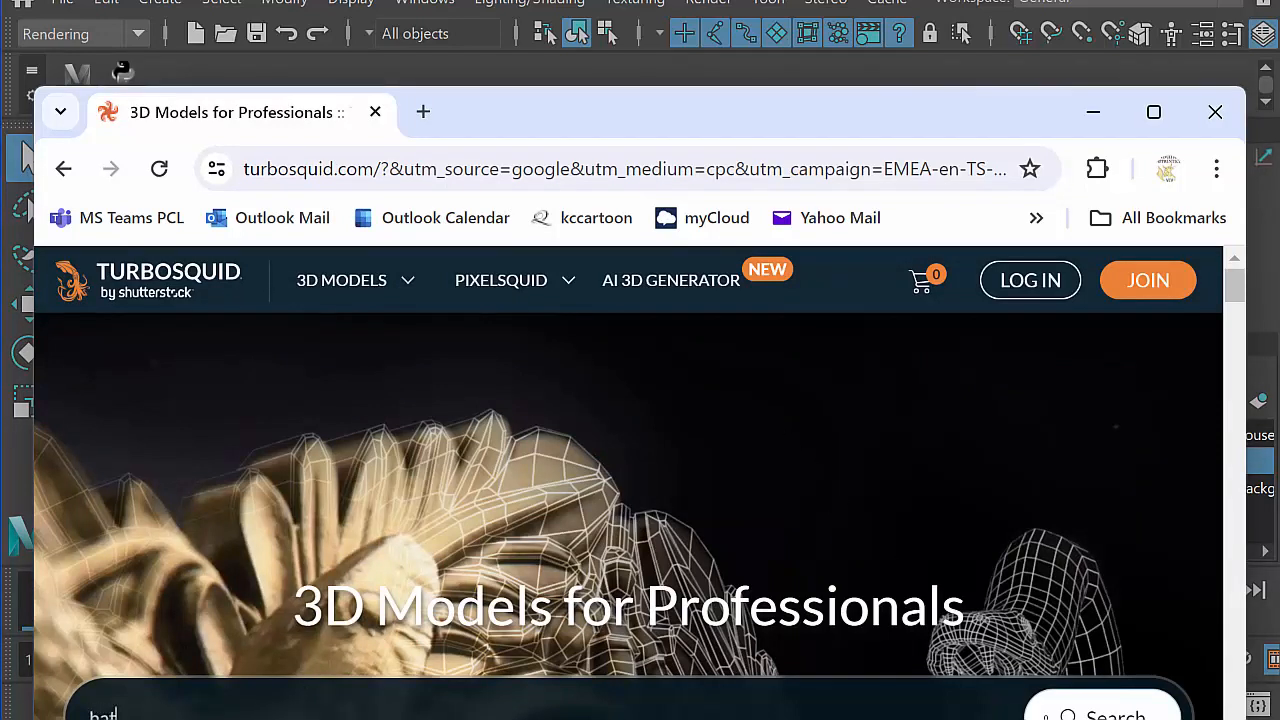
type("at")
key("Return")
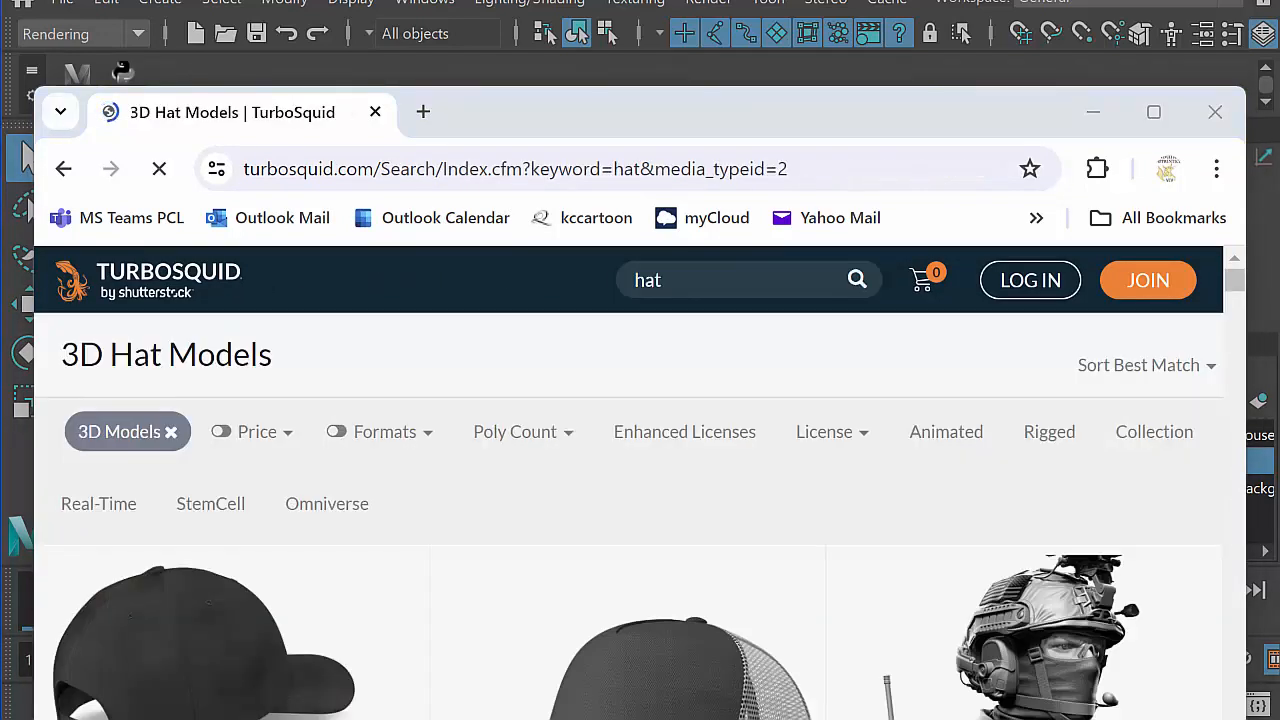
left_click(1209, 370)
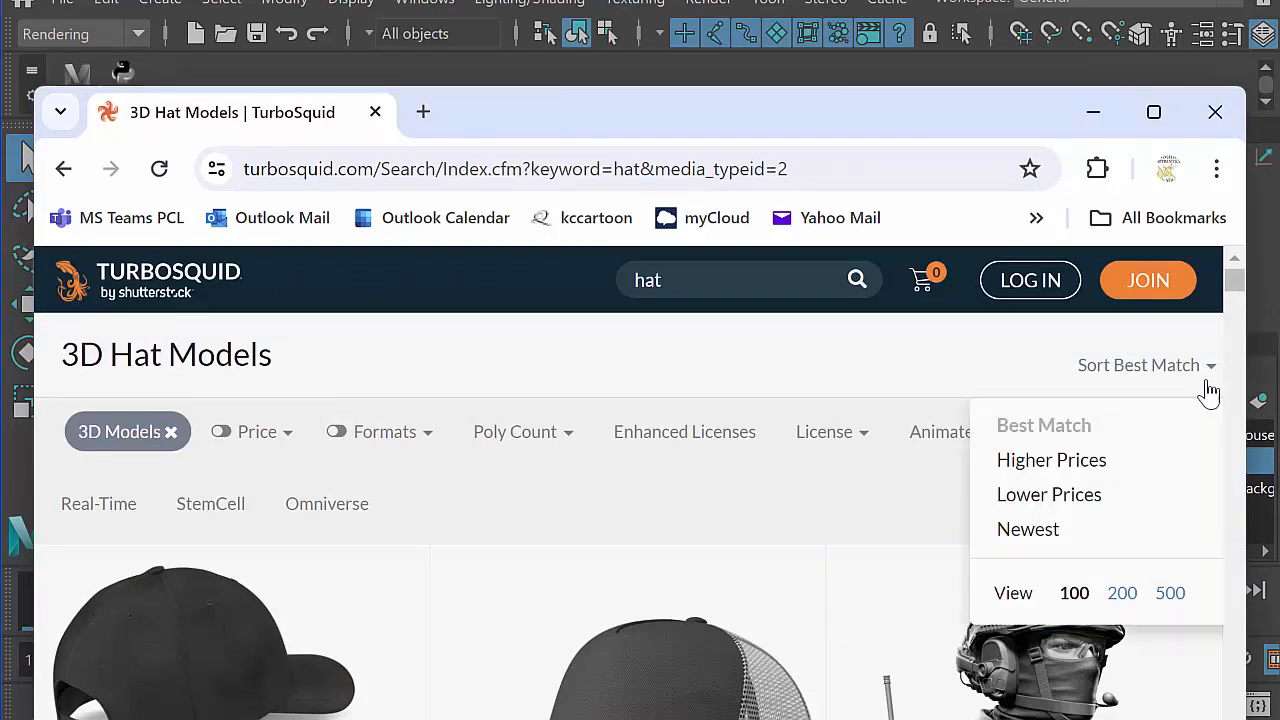
left_click(1120, 494)
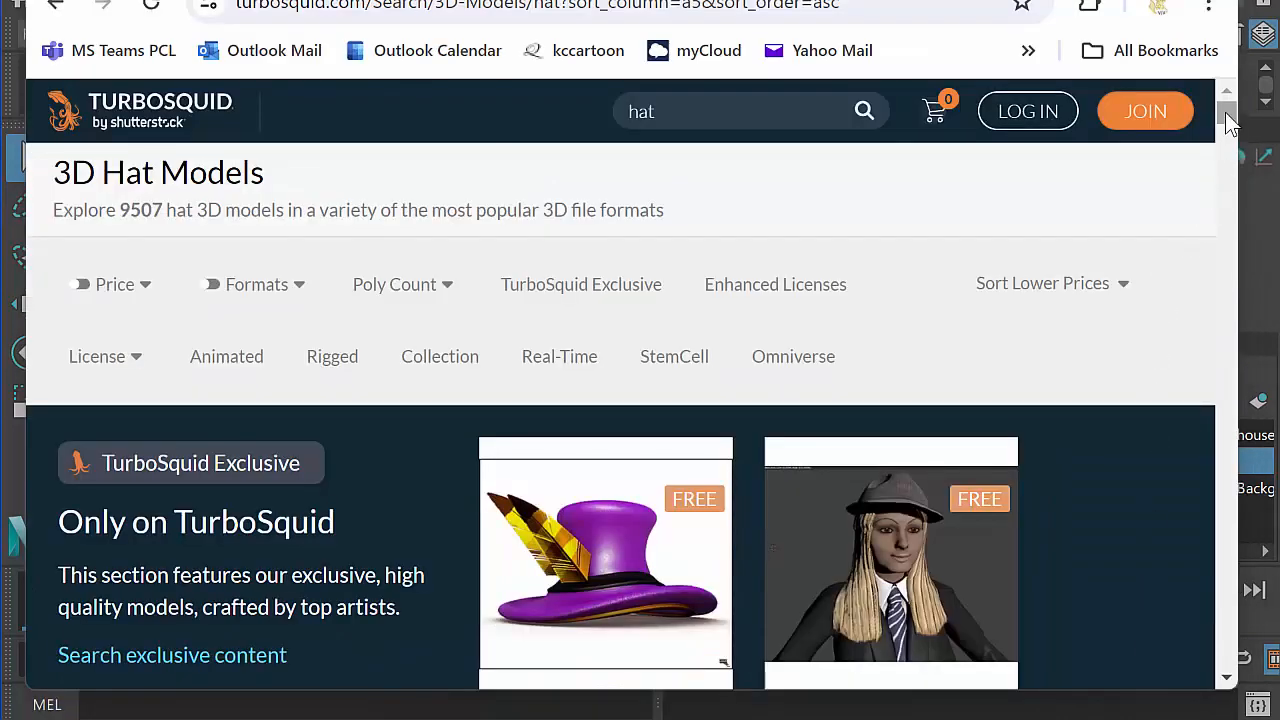
left_click_drag(1226, 113, 1202, 232)
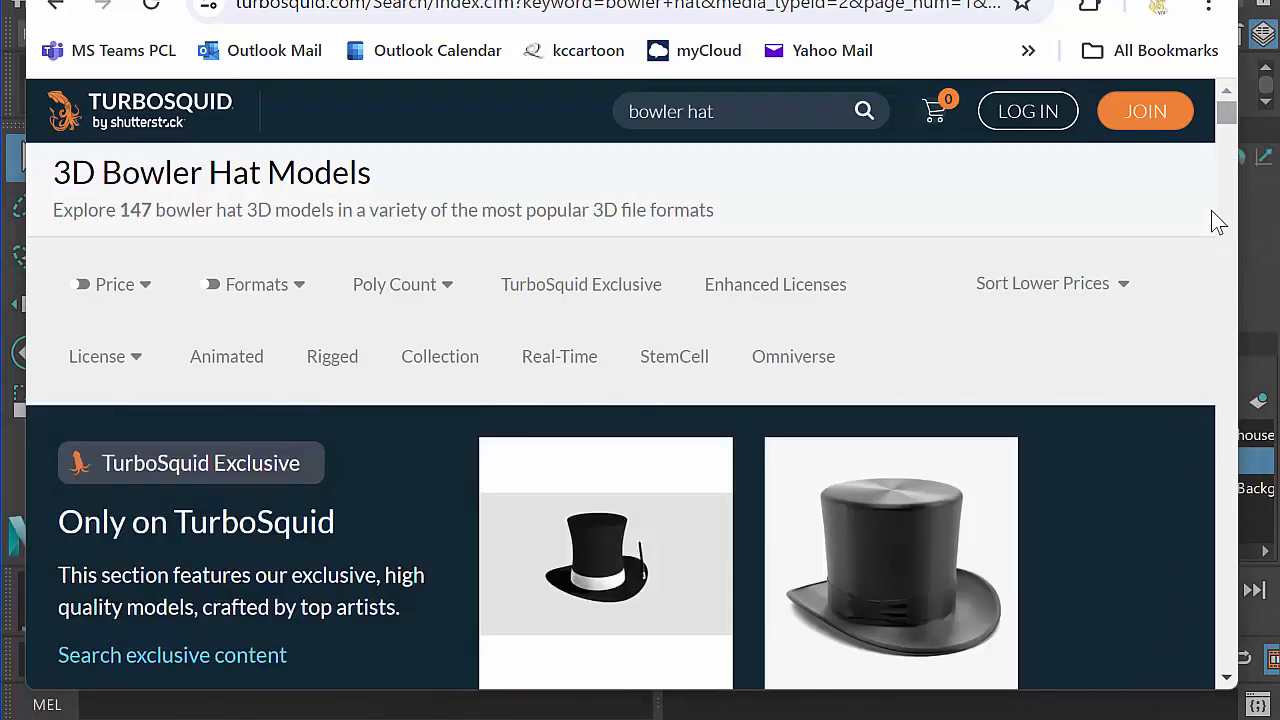
left_click_drag(1224, 120, 1214, 176)
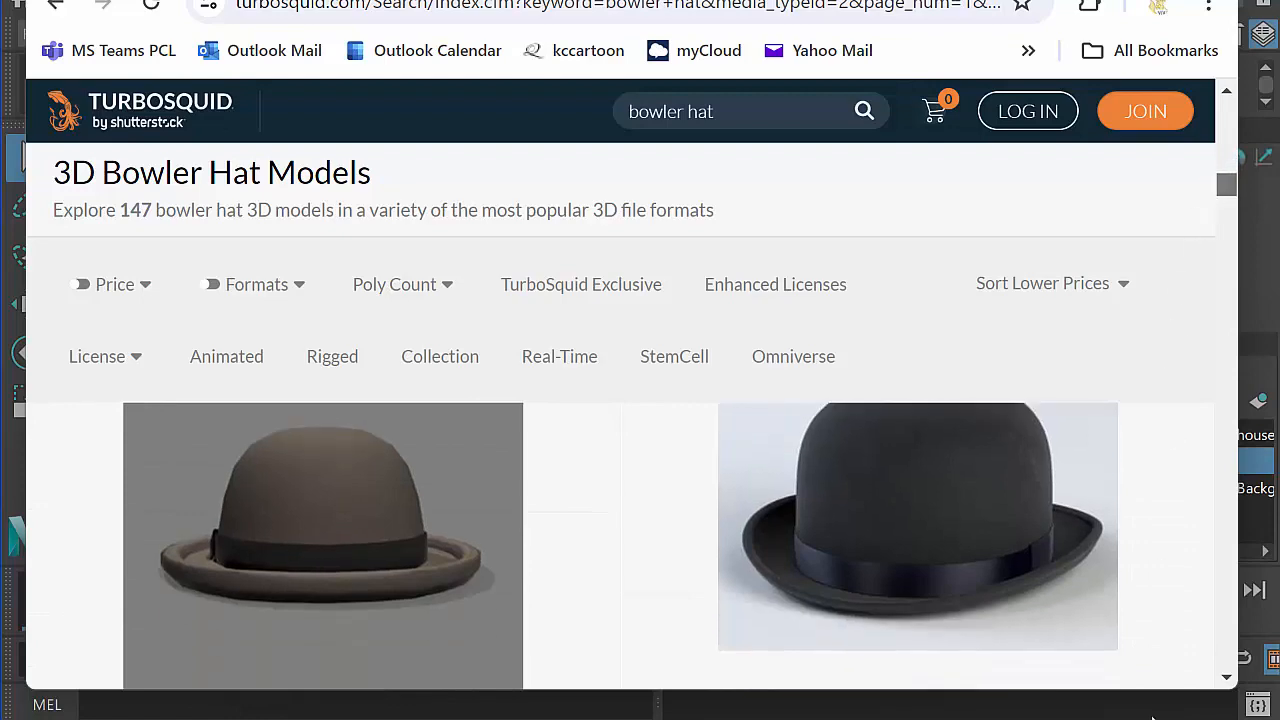
Step: Switch back to Maya and import BowlerHat.mb into the scene, accepting the student version file
key("alt+Tab")
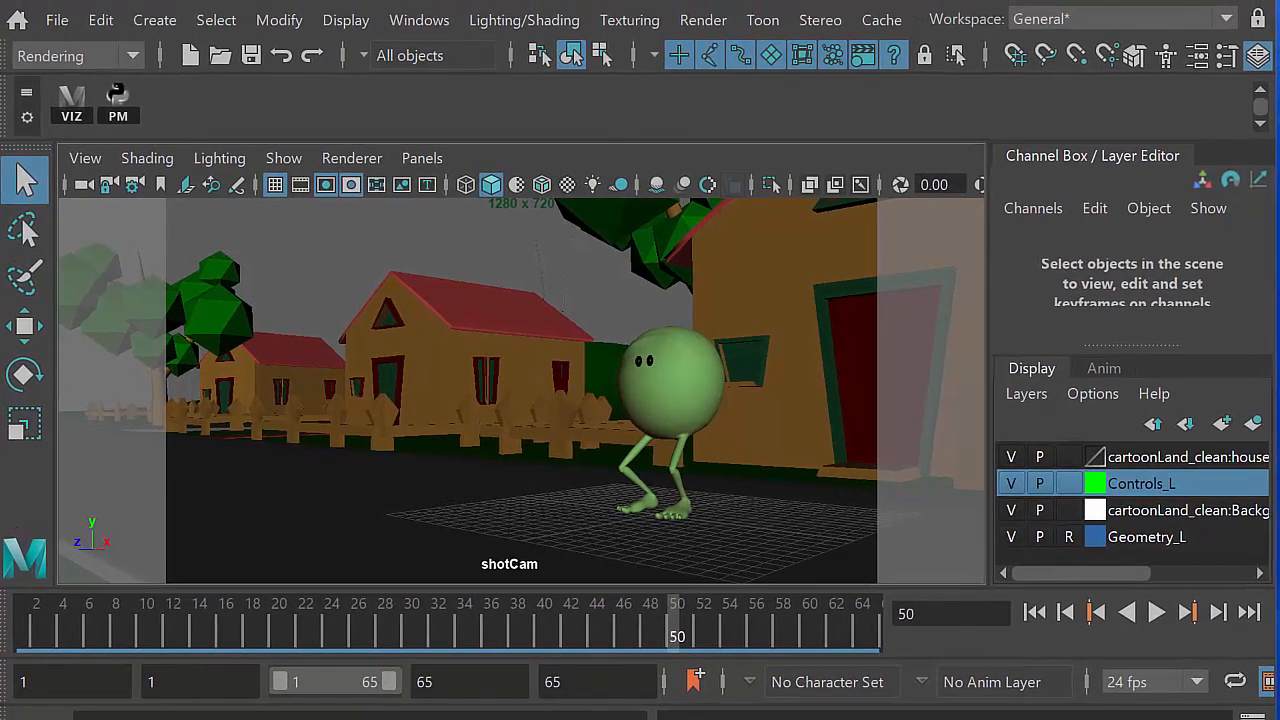
left_click_drag(452, 719, 449, 706)
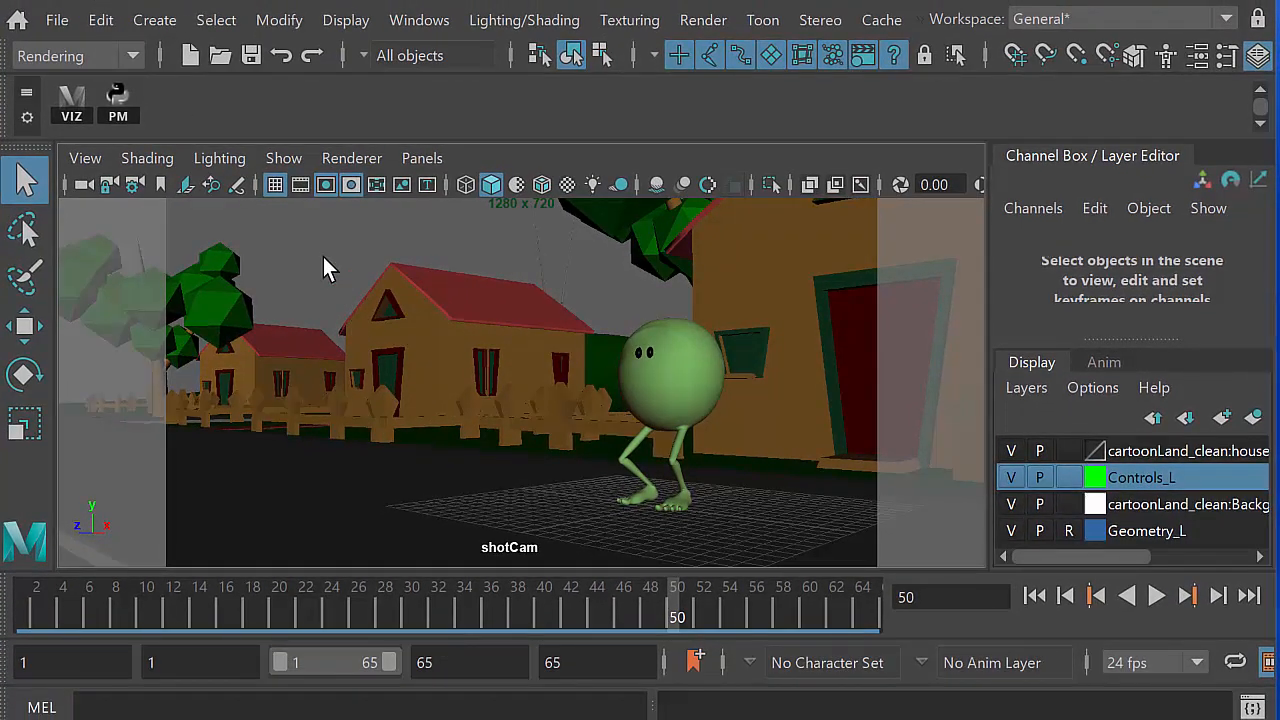
left_click(58, 21)
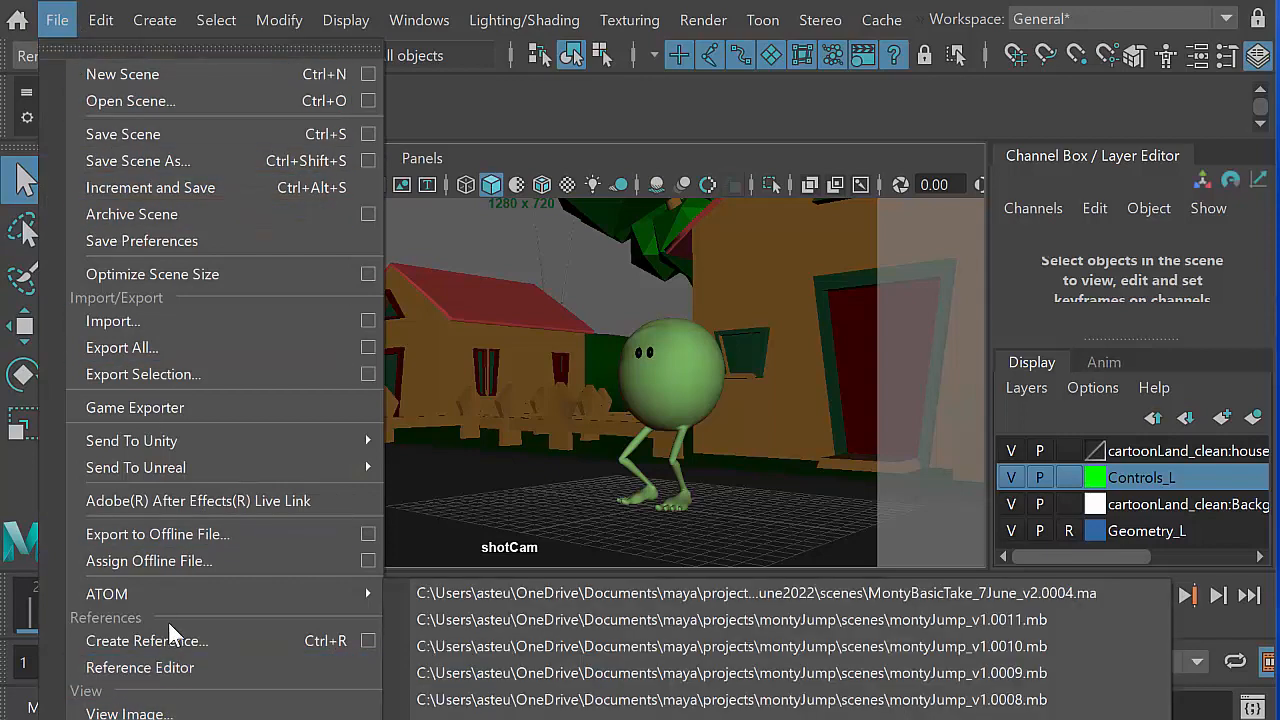
left_click(168, 318)
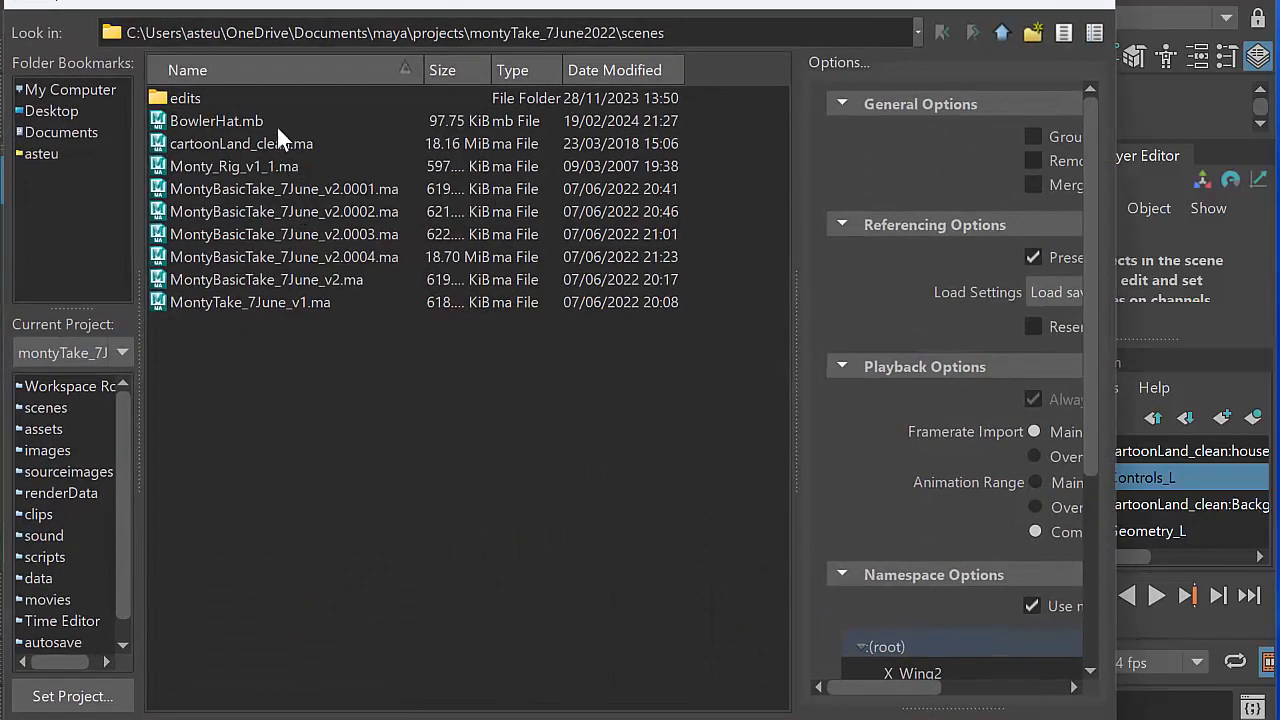
left_click(274, 117)
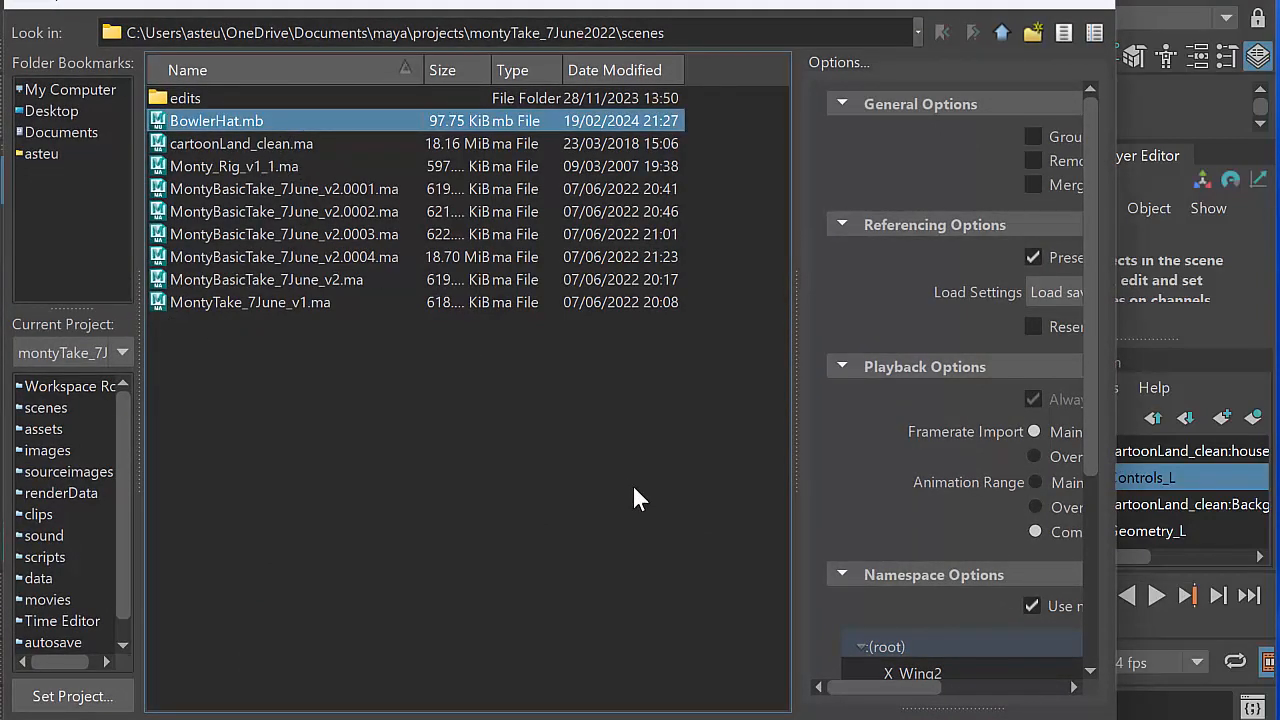
left_click(971, 677)
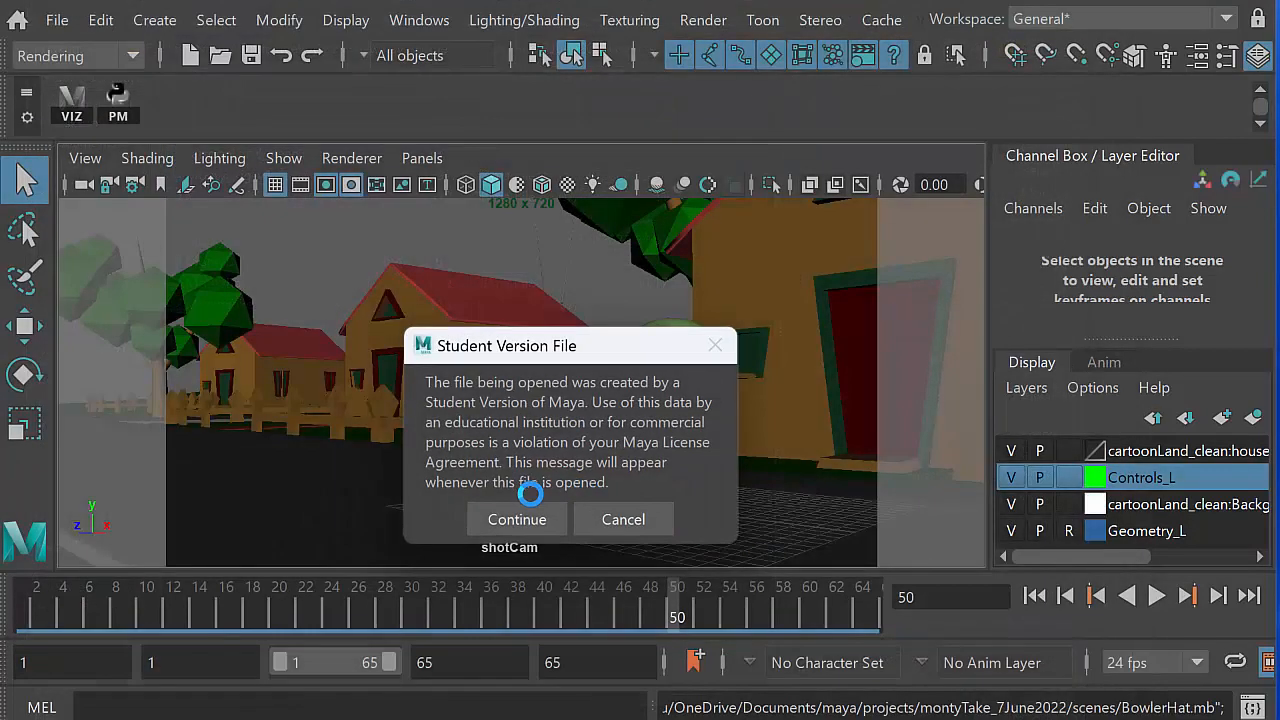
left_click(517, 516)
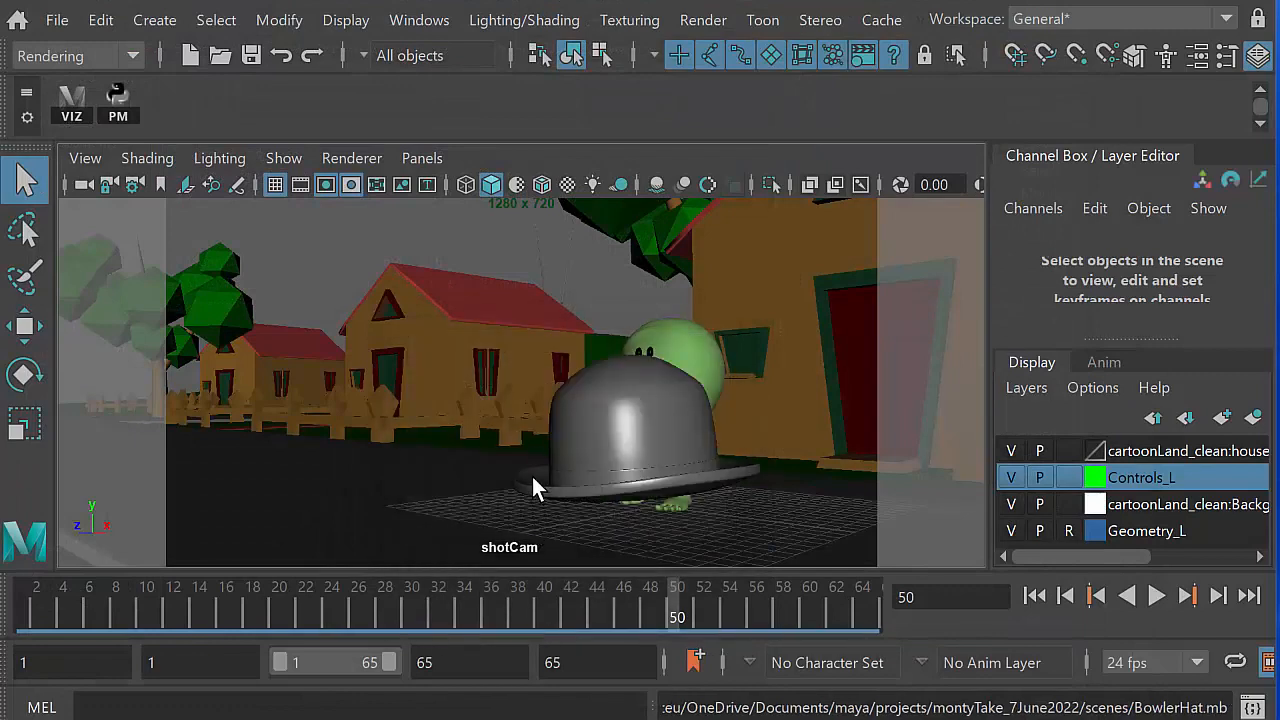
Step: Select the bowler hat and arrange the views as Three Panes Split Top, with shotCam in its upper pane
left_click(615, 424)
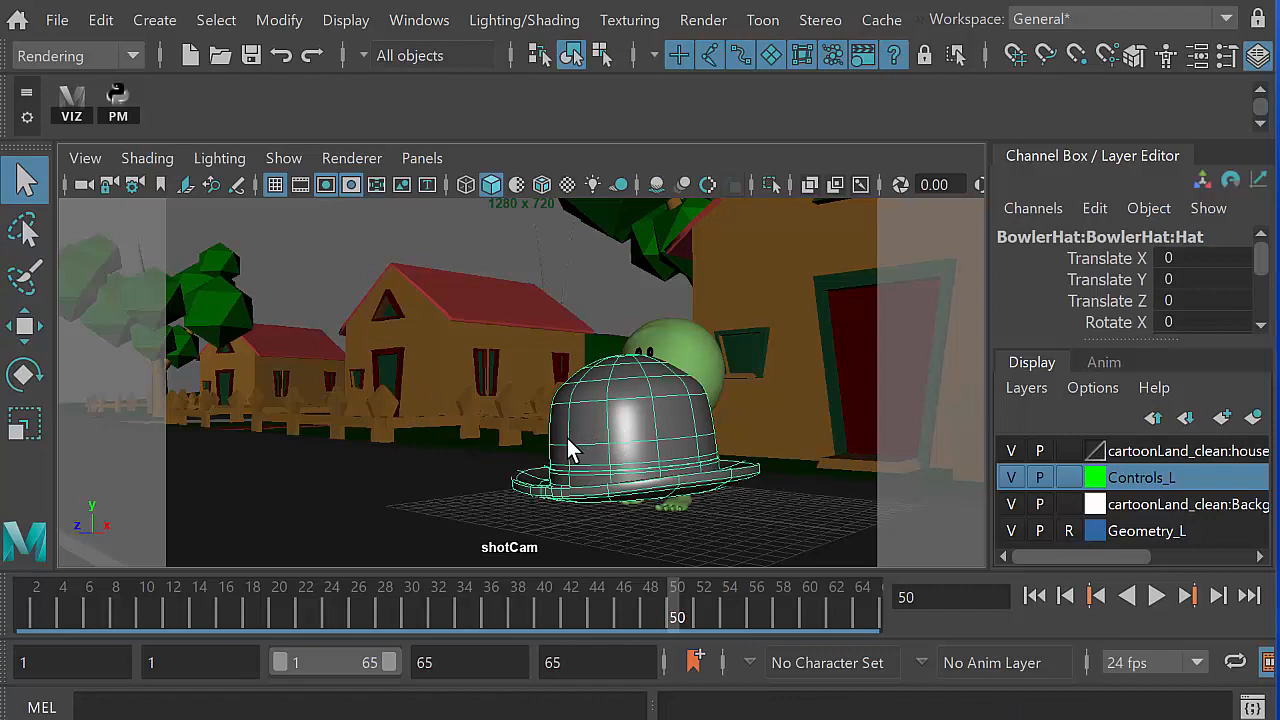
key("space")
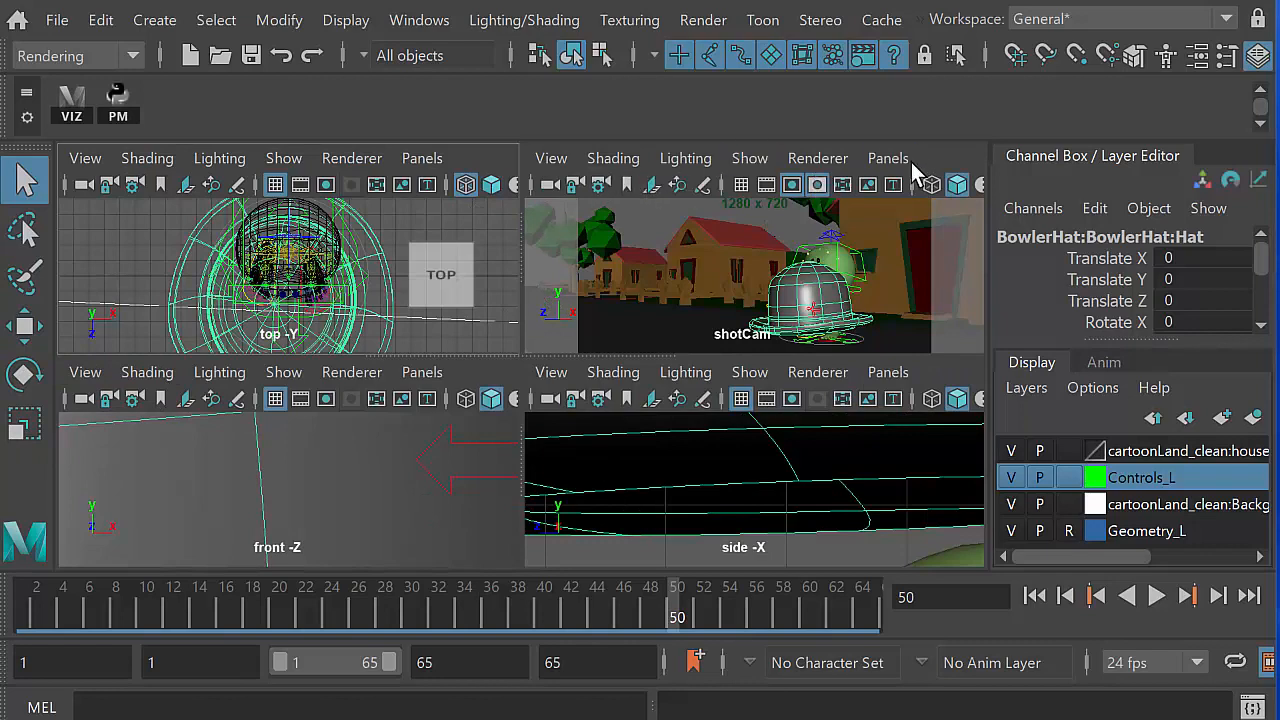
left_click(904, 162)
mouse_move(943, 354)
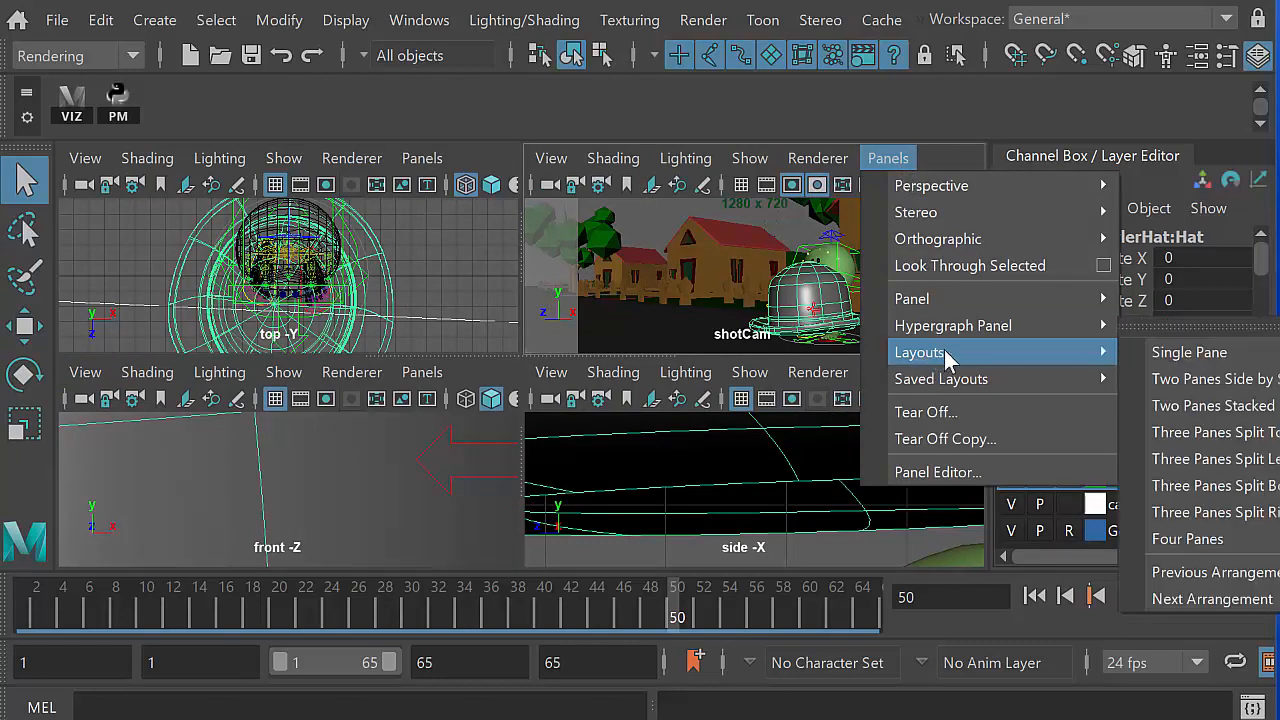
left_click(1214, 432)
left_click(889, 162)
mouse_move(902, 183)
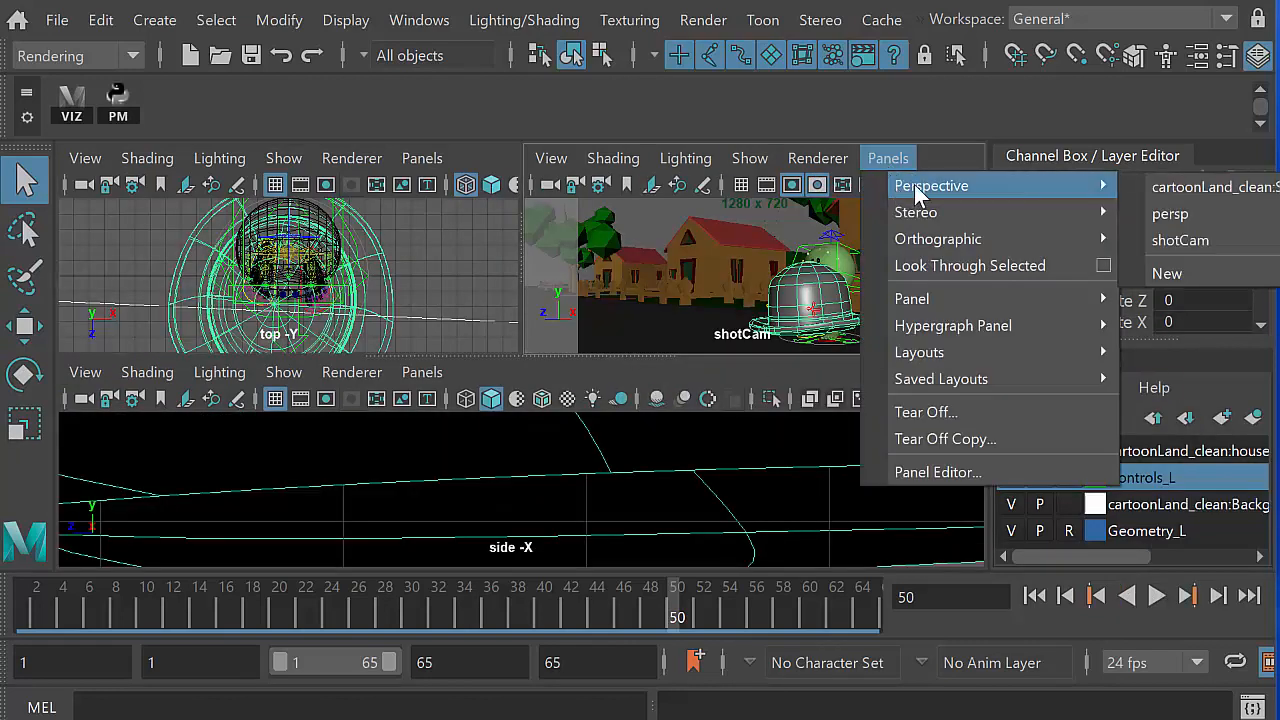
left_click(1190, 240)
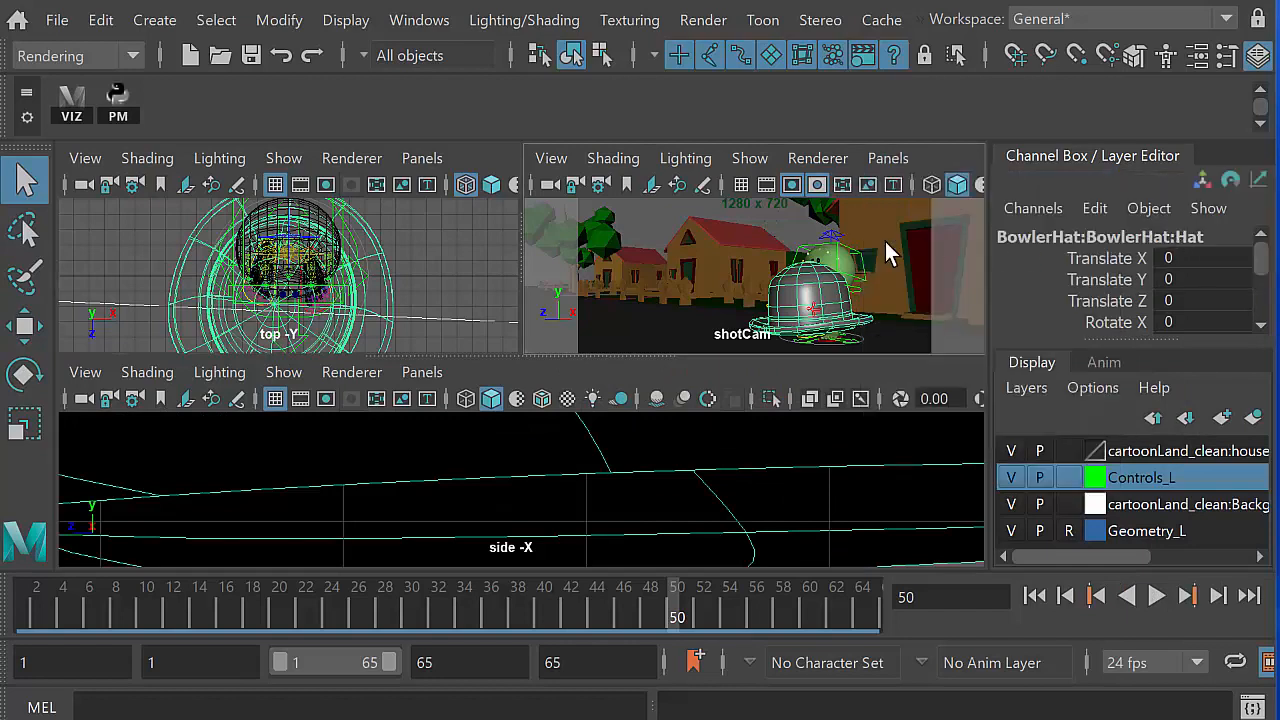
Step: Show the persp camera in the top-view pane and the Graph Editor in the side-view pane, and make the camera views taller
left_click(407, 162)
mouse_move(420, 187)
left_click(699, 210)
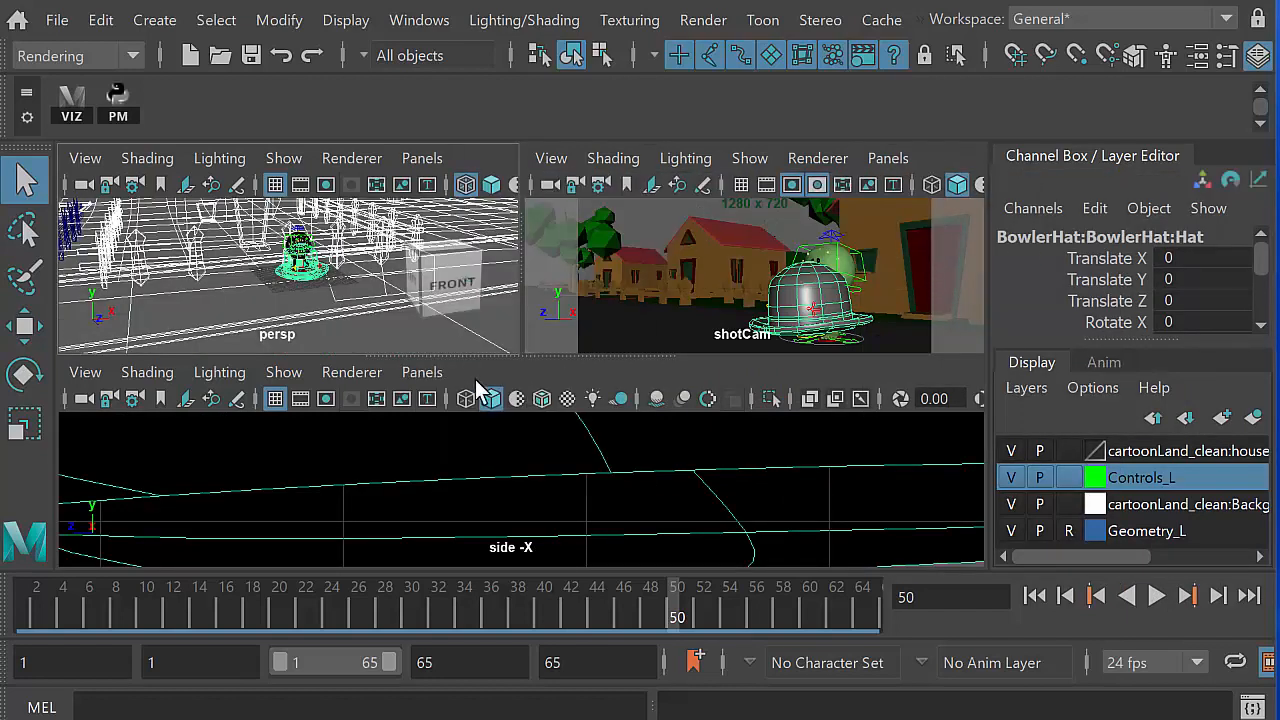
left_click(434, 378)
mouse_move(455, 516)
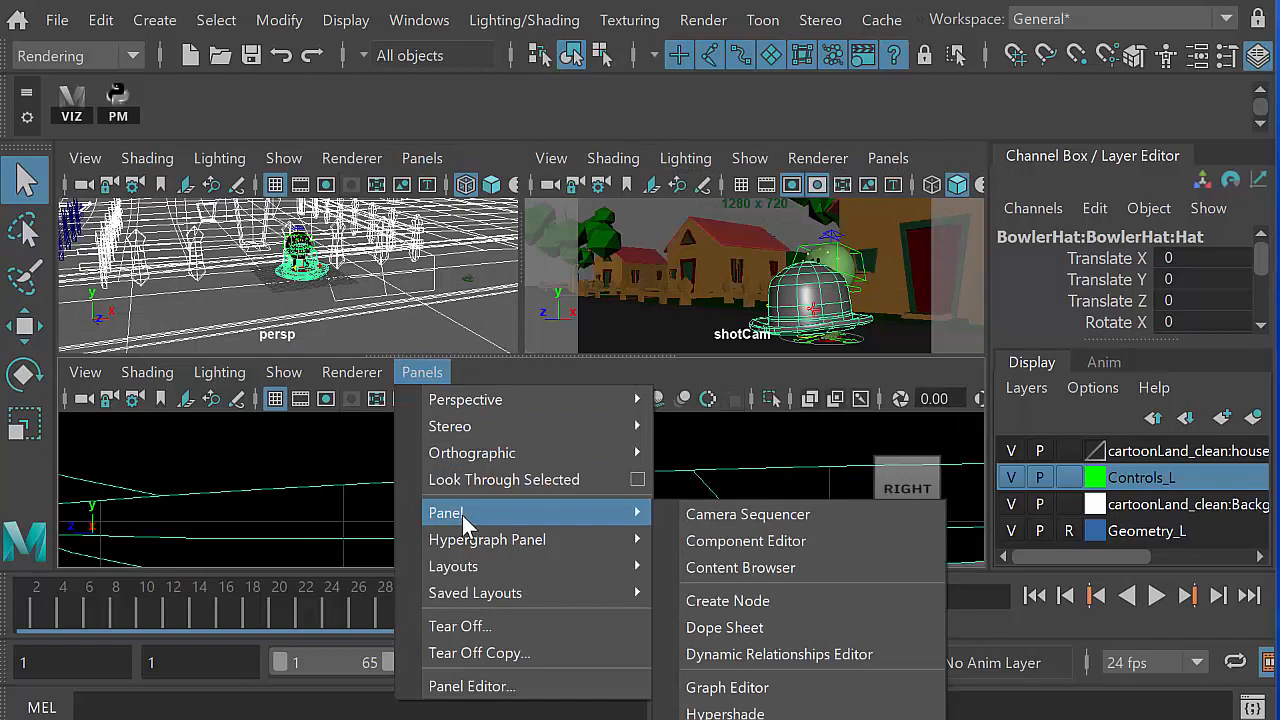
left_click(737, 687)
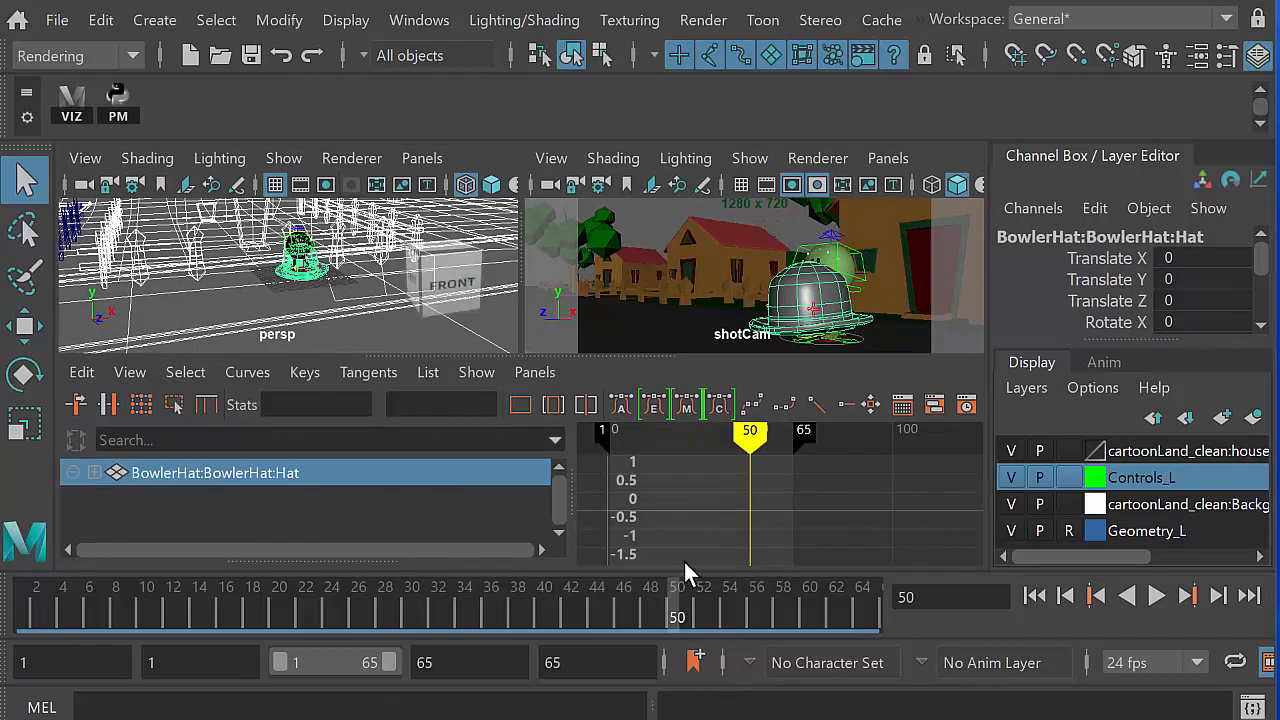
left_click_drag(665, 354, 580, 412)
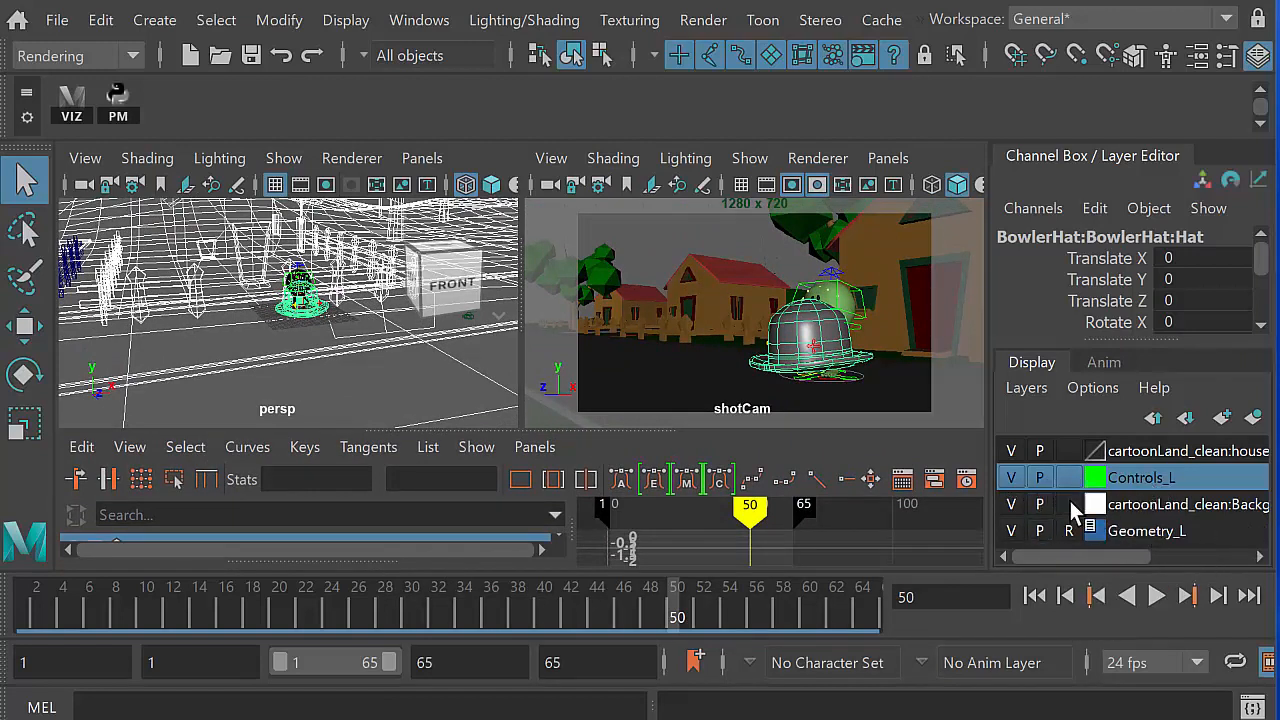
Step: Inspect the whole set in the persp view and toggle the cartoonLand_clean:house layer's visibility to check what it contains
right_click_drag(356, 345, 246, 340, "alt")
middle_click_drag(246, 340, 266, 366, "alt")
right_click_drag(266, 366, 255, 338, "alt")
mouse_move(255, 338)
left_mouse_down("alt")
mouse_move(226, 343)
mouse_move(234, 357)
mouse_move(275, 350)
left_mouse_up("alt")
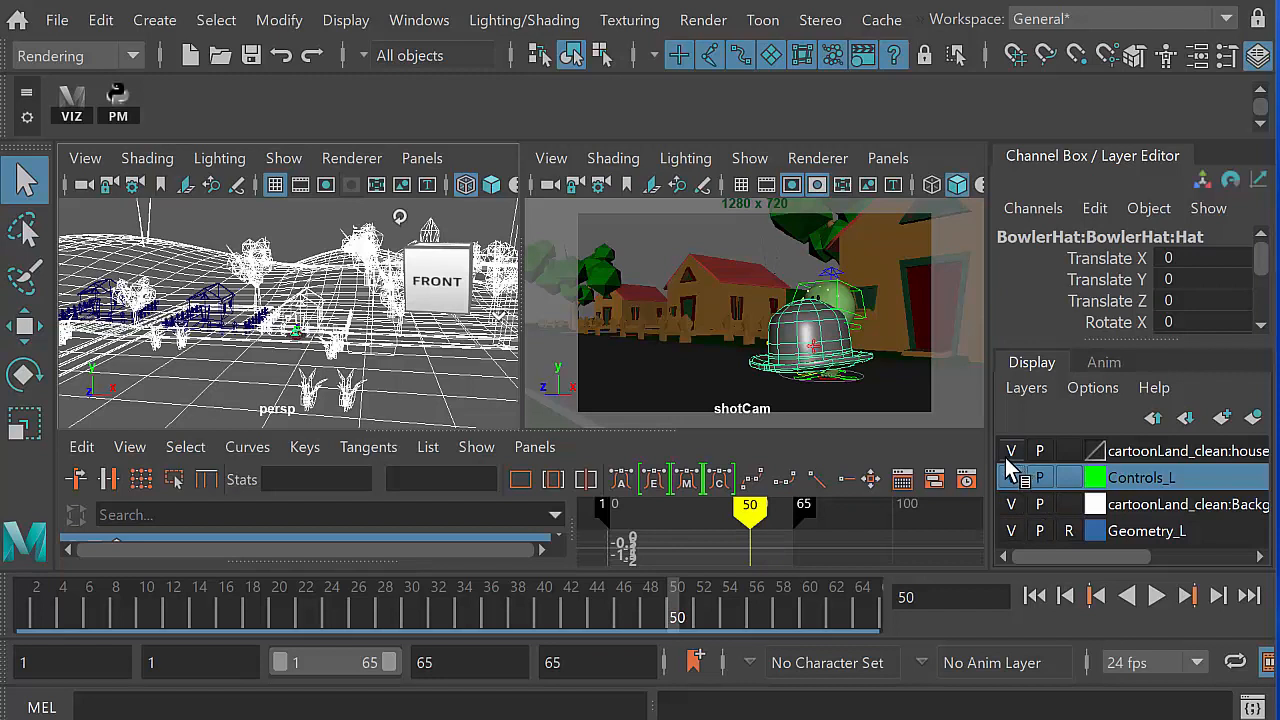
left_click(1013, 452)
left_click(1013, 452)
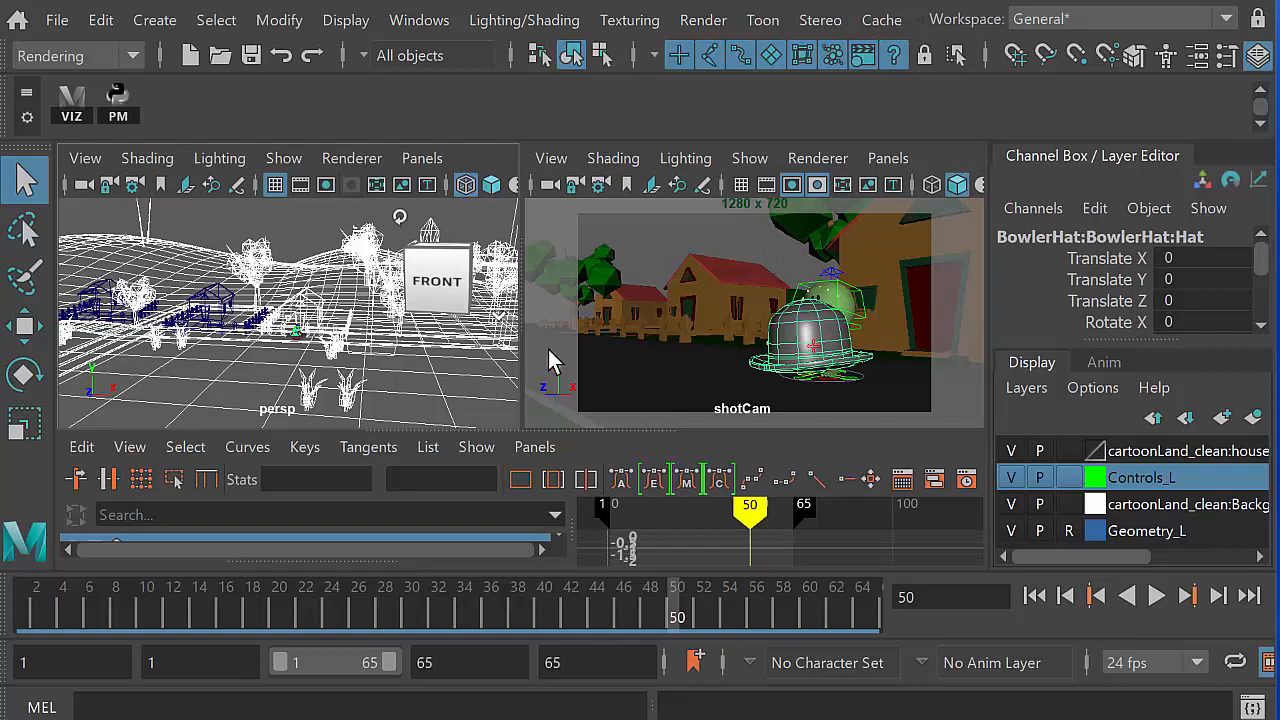
Step: Select the setGrp group in the Outliner and minimize the Outliner
left_click(412, 21)
left_click(445, 350)
left_click(110, 430)
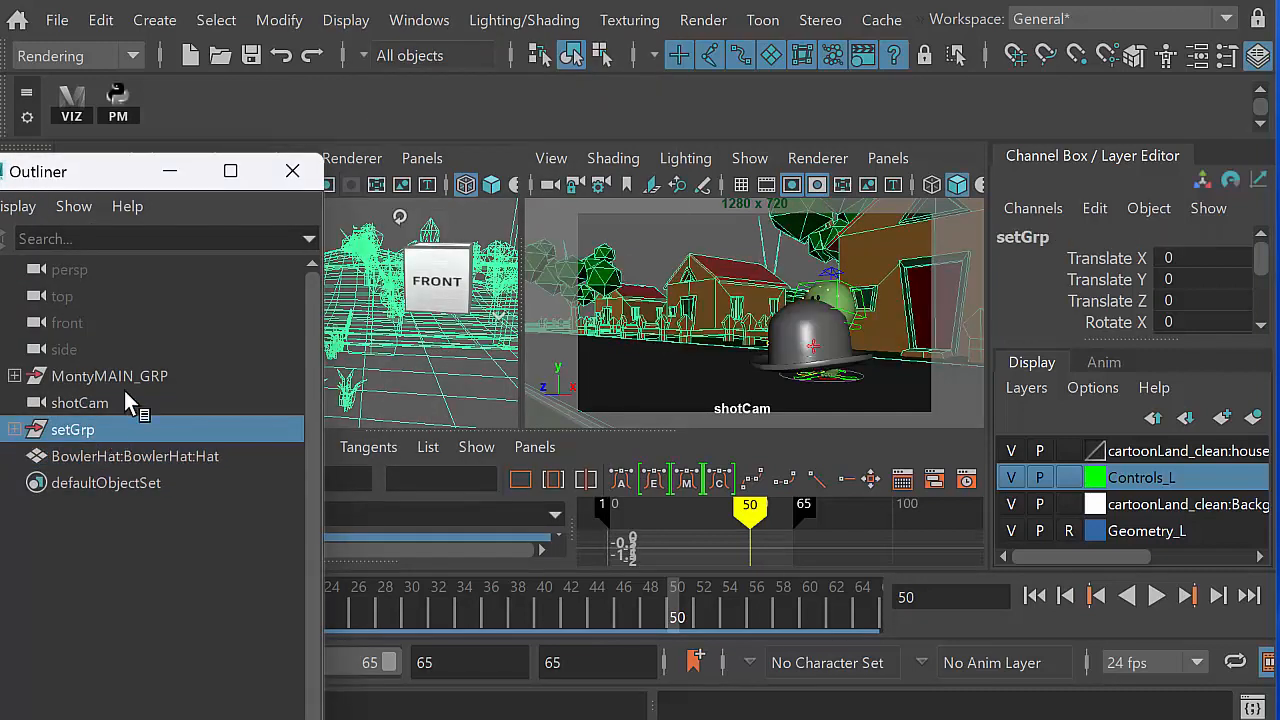
left_click(178, 174)
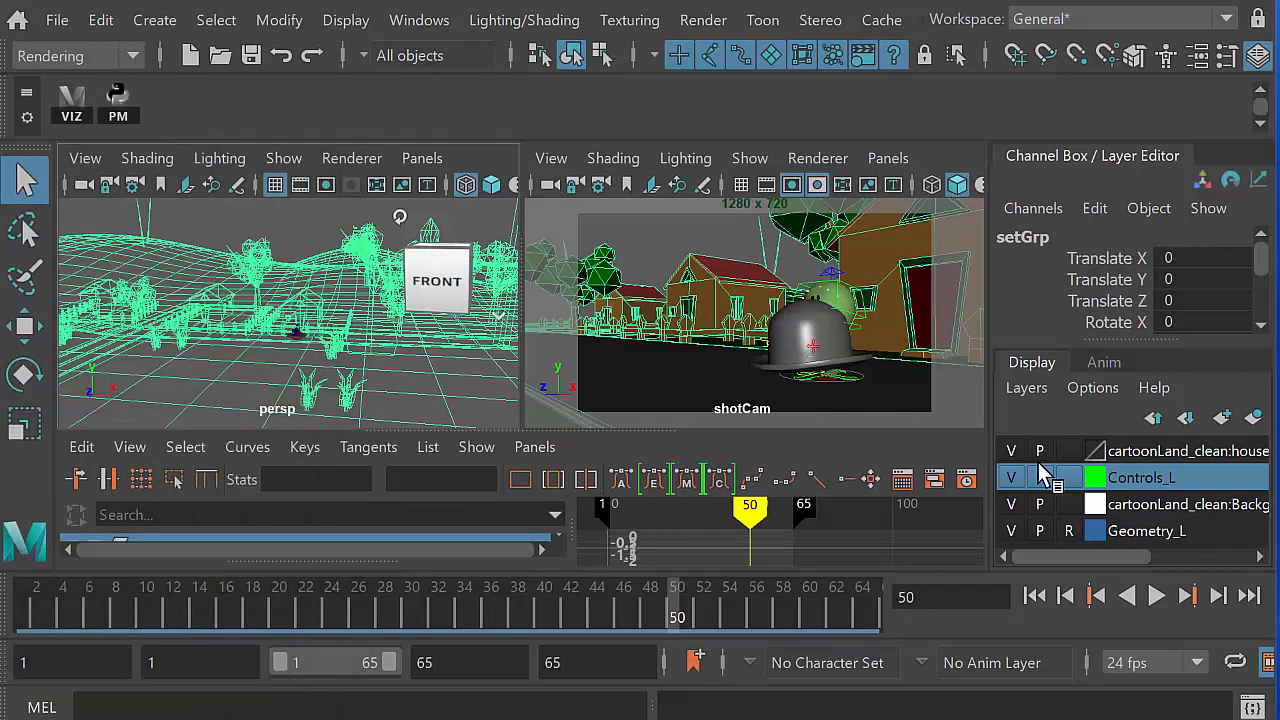
Step: Rename the cartoonLand_clean:house display layer as cartoonLandSetLayer
left_click(1148, 452)
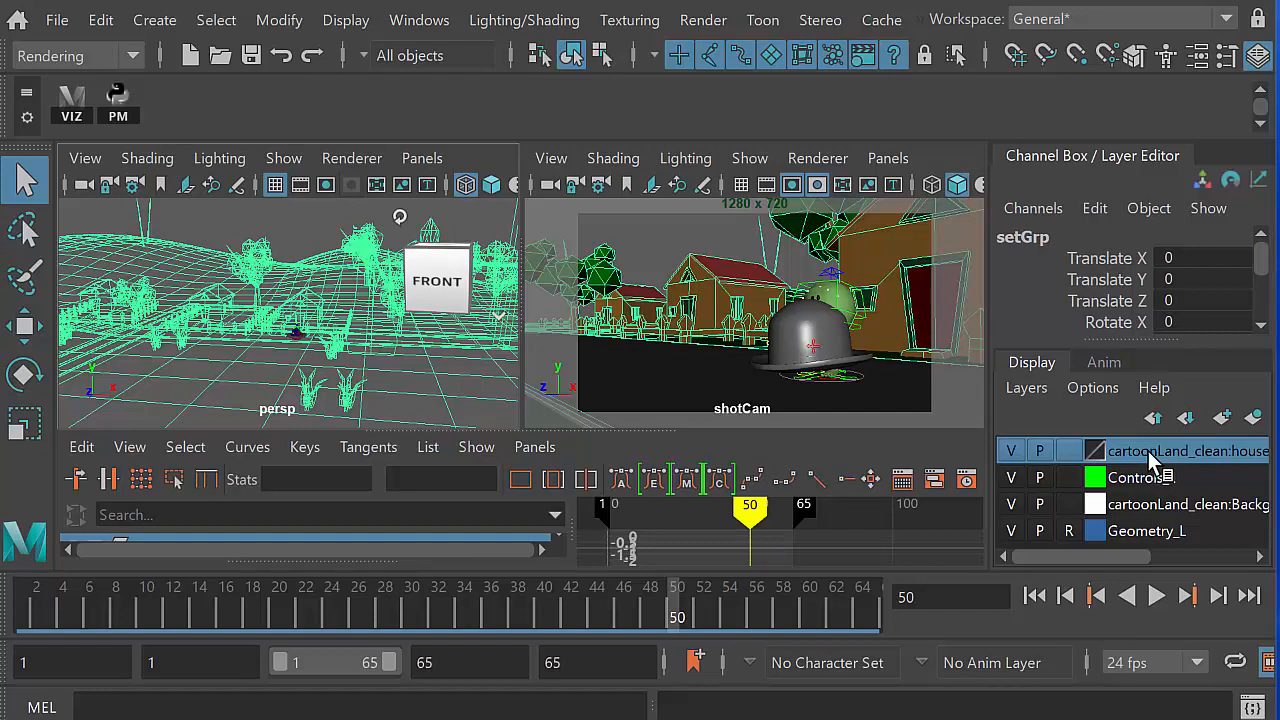
double_click(1149, 454)
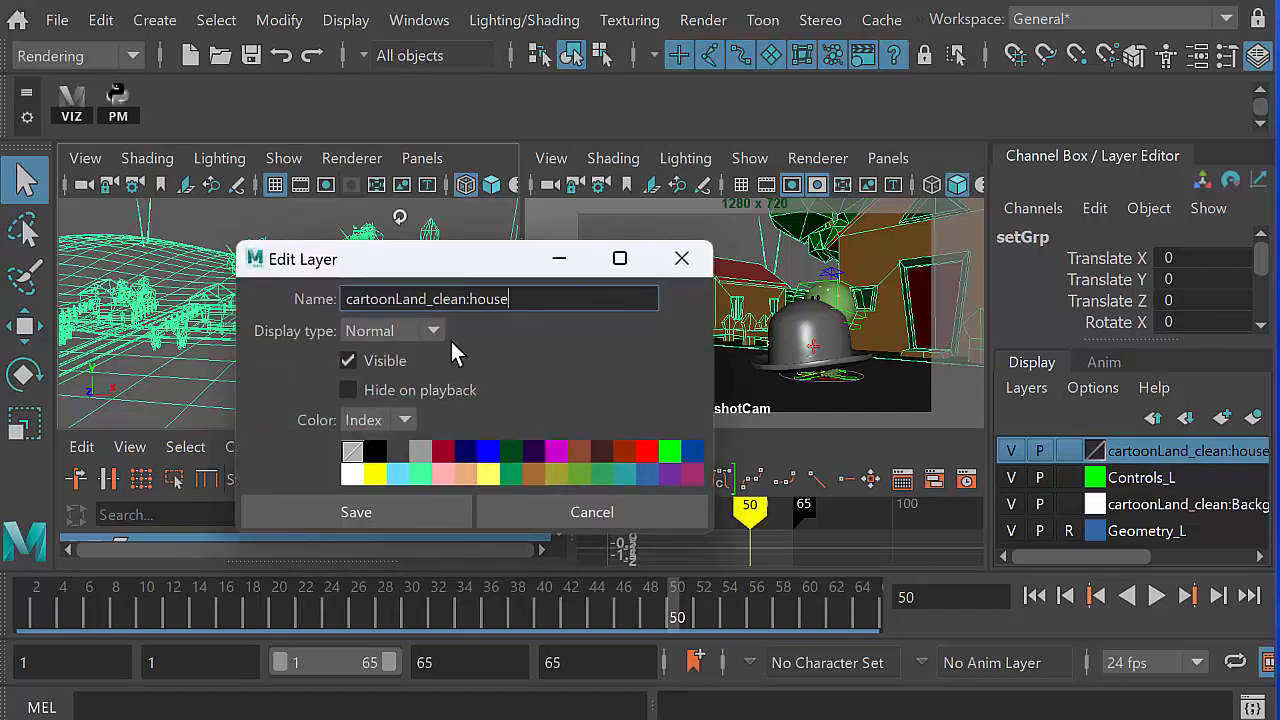
left_click_drag(518, 298, 436, 293)
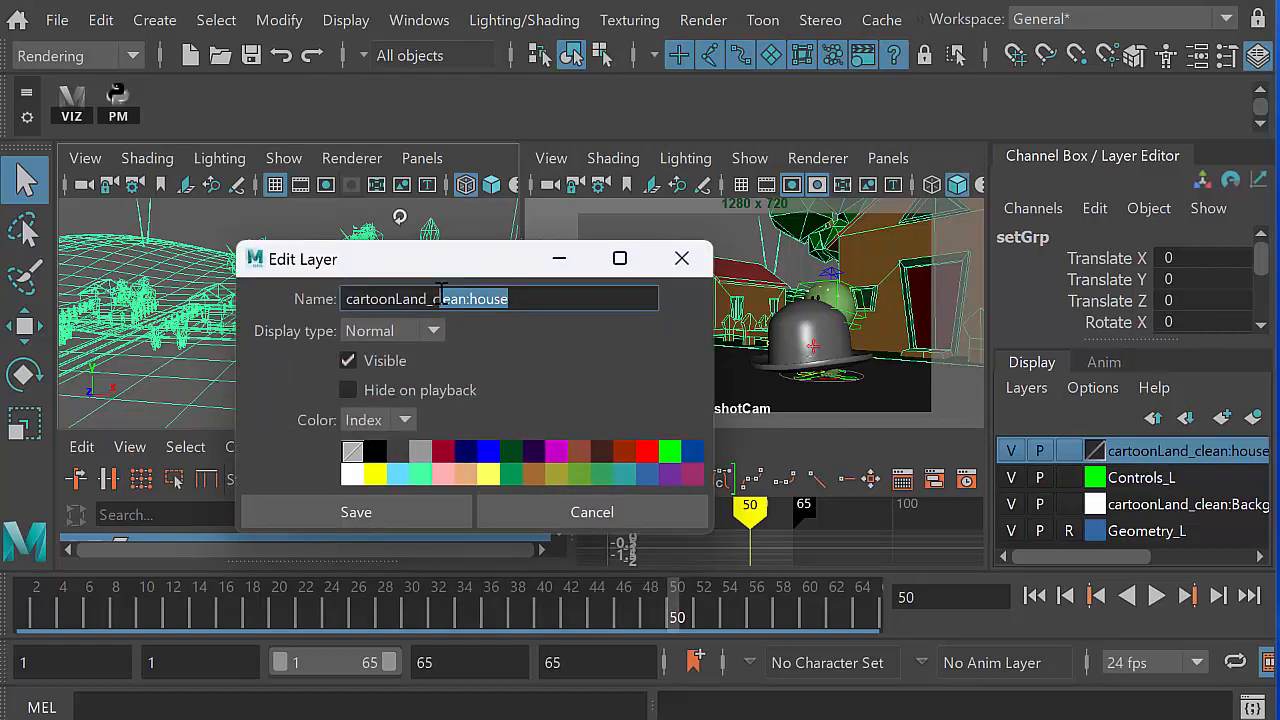
key("BackSpace")
key("BackSpace")
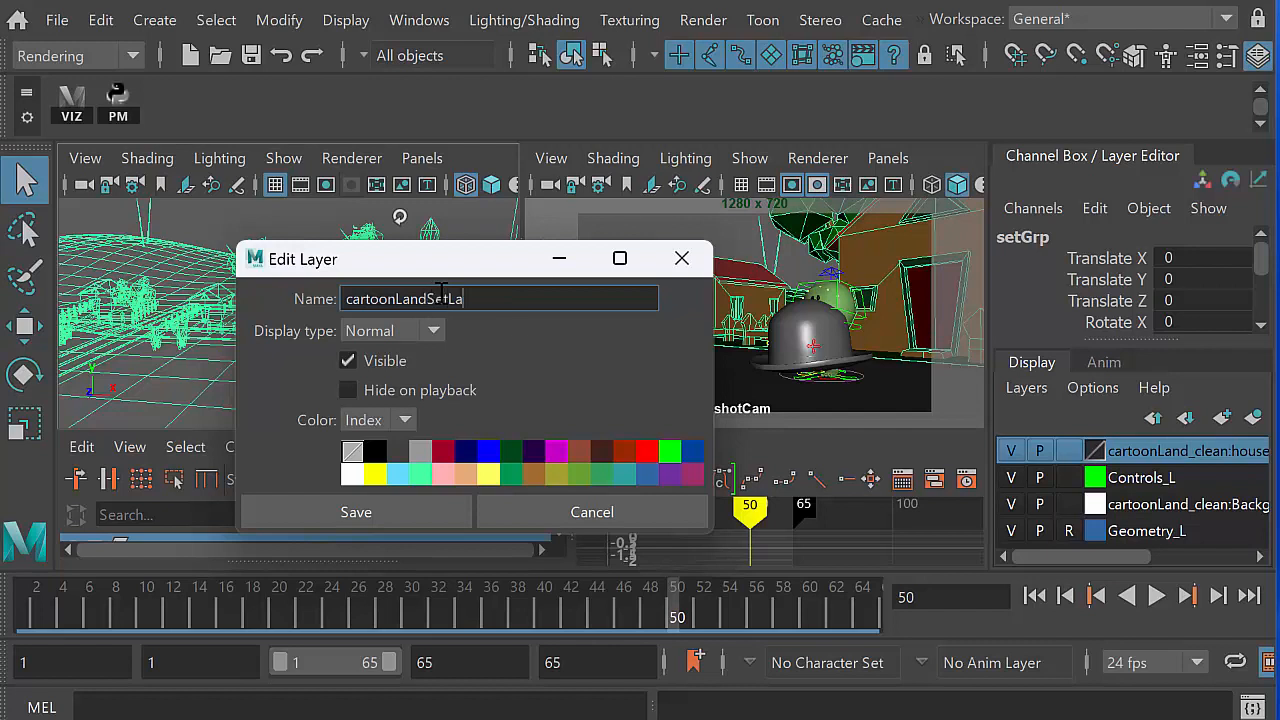
left_click(350, 520)
Step: Add the selected setGrp to the cartoonLandSetLayer display layer
right_click(1148, 470)
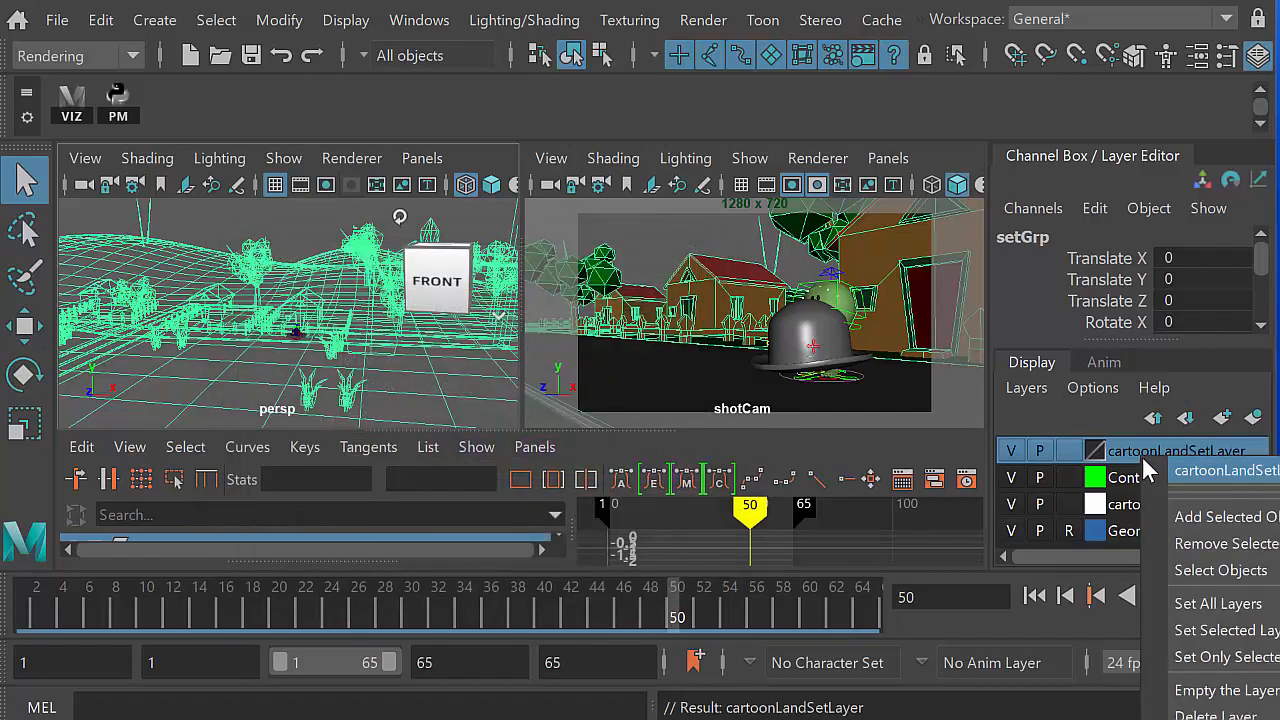
left_click(1189, 517)
Step: Delete the cartoonLand_clean background display layer and hide the cartoonLandSetLayer layer
left_click(1145, 507)
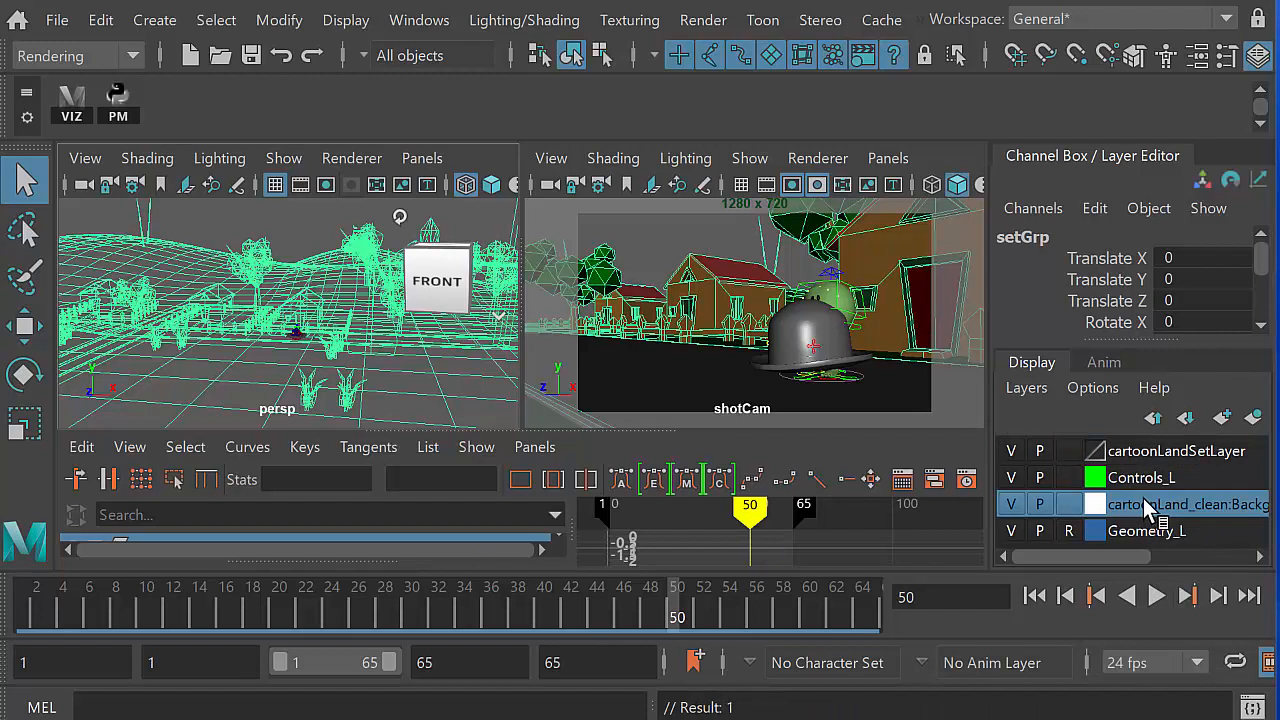
right_click(1168, 509)
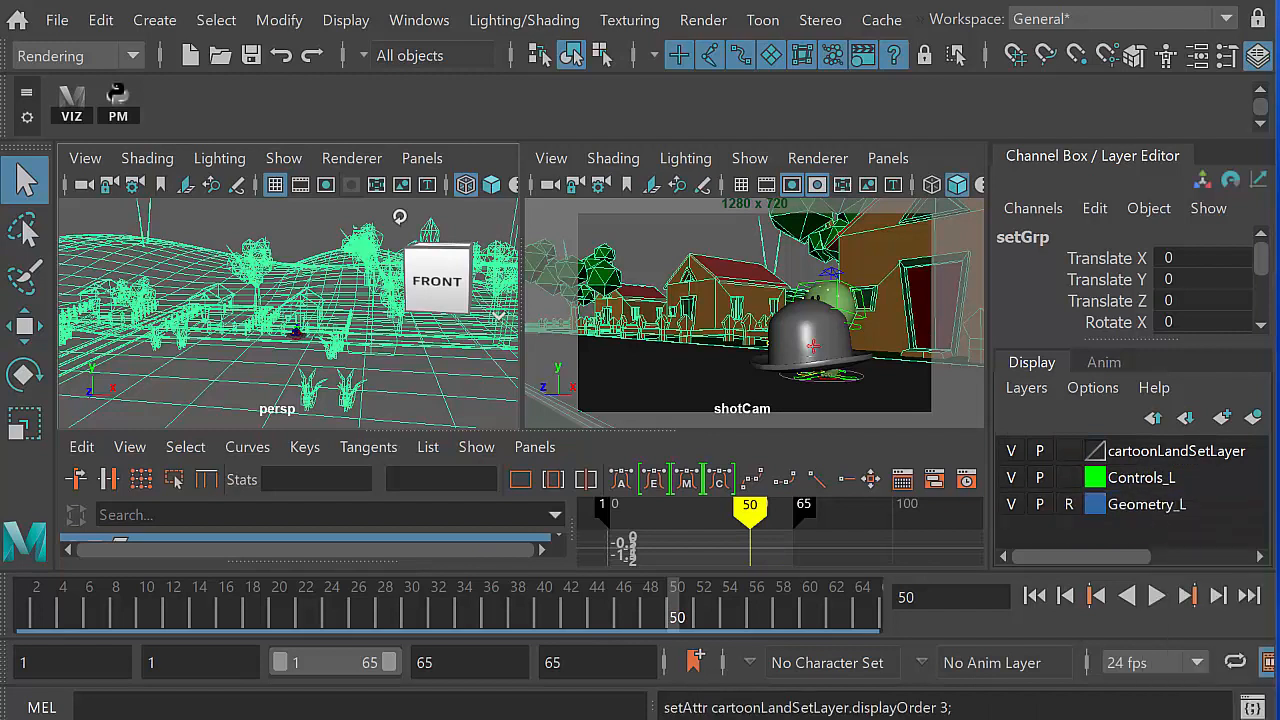
left_click(1011, 451)
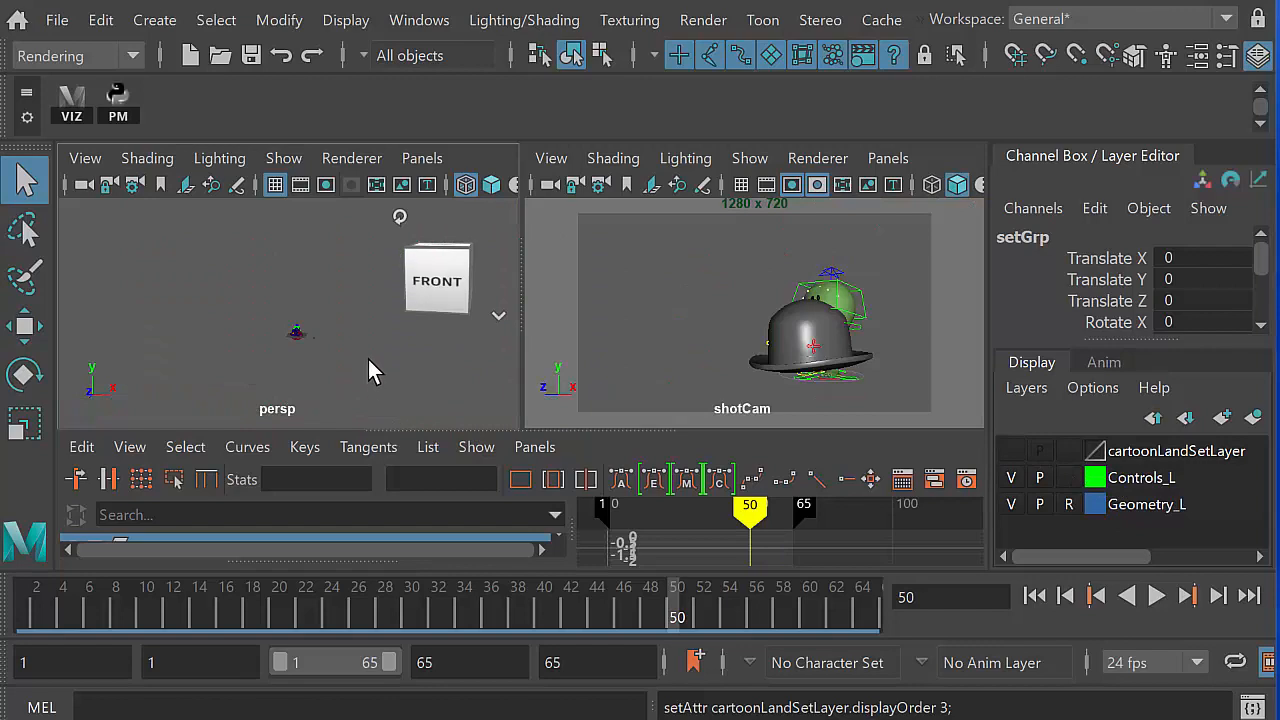
Step: Frame Monty and the bowler hat closely in the persp view and switch that view to smooth shaded display
middle_click_drag(368, 359, 366, 326, "alt")
right_click_drag(366, 326, 483, 366, "alt")
middle_click_drag(306, 340, 308, 327, "alt")
right_click_drag(308, 327, 492, 382, "alt")
middle_click_drag(280, 362, 282, 351, "alt")
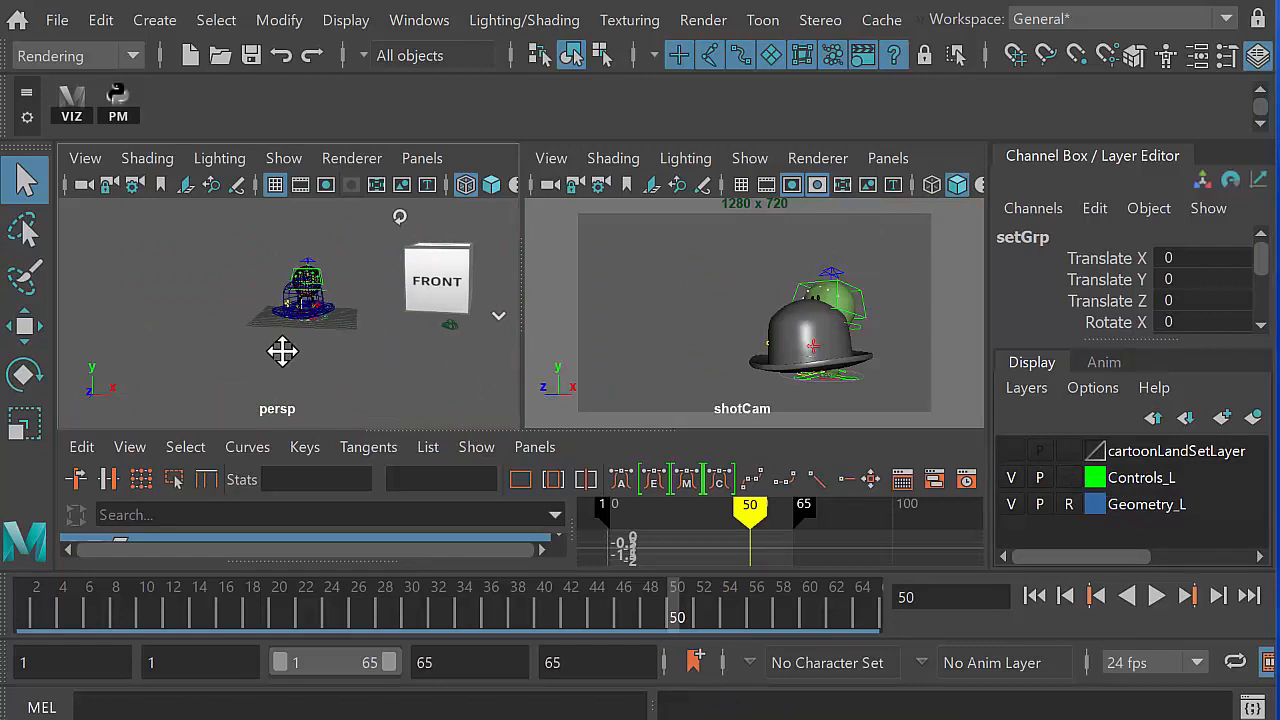
right_click_drag(282, 351, 474, 397, "alt")
left_click_drag(350, 343, 286, 364, "alt")
middle_click_drag(334, 356, 282, 343, "alt")
mouse_move(282, 343)
right_mouse_down("alt")
mouse_move(270, 340)
mouse_move(329, 251)
right_mouse_up("alt")
key("5")
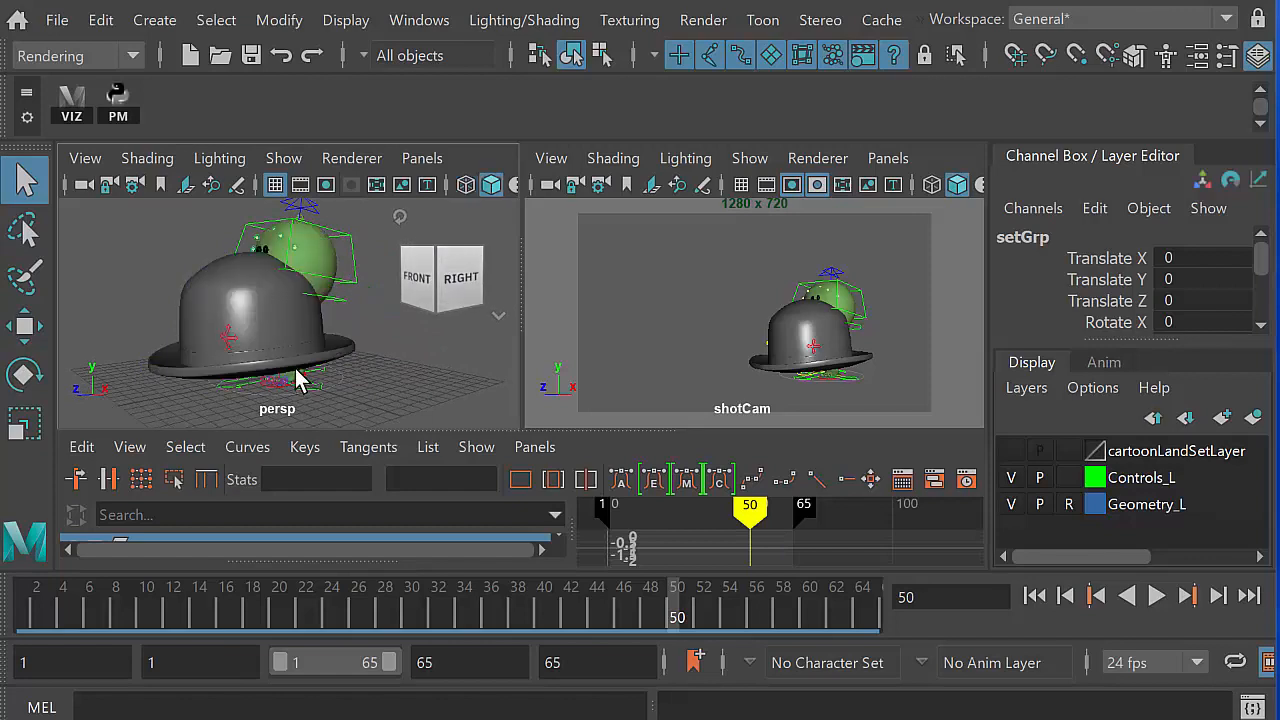
Step: Select the bowler hat and move it above Monty's head, to about Translate Y 12.862 and Translate Z -1.643
key("a")
left_click(279, 315)
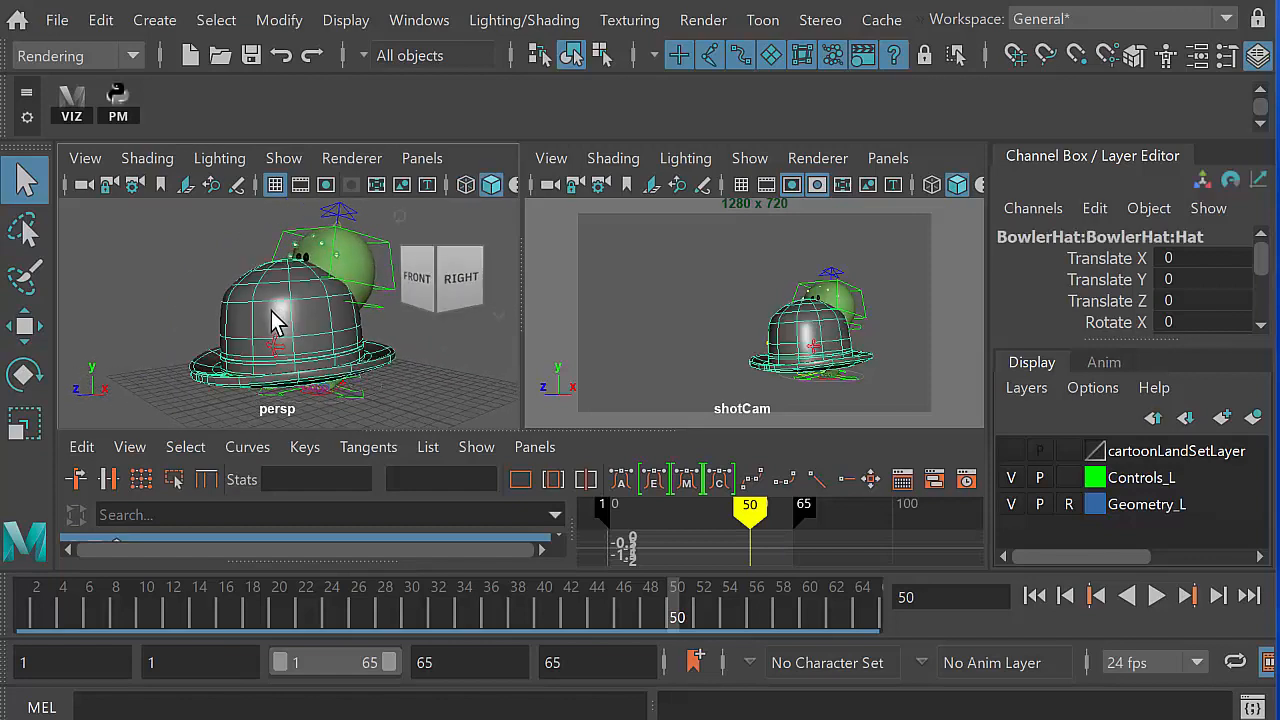
key("w")
right_click_drag(357, 334, 191, 357, "alt")
mouse_move(185, 352)
left_mouse_down()
mouse_move(160, 340)
mouse_move(184, 333)
left_mouse_up()
left_click_drag(306, 258, 308, 188)
left_click_drag(283, 318, 357, 331, "alt")
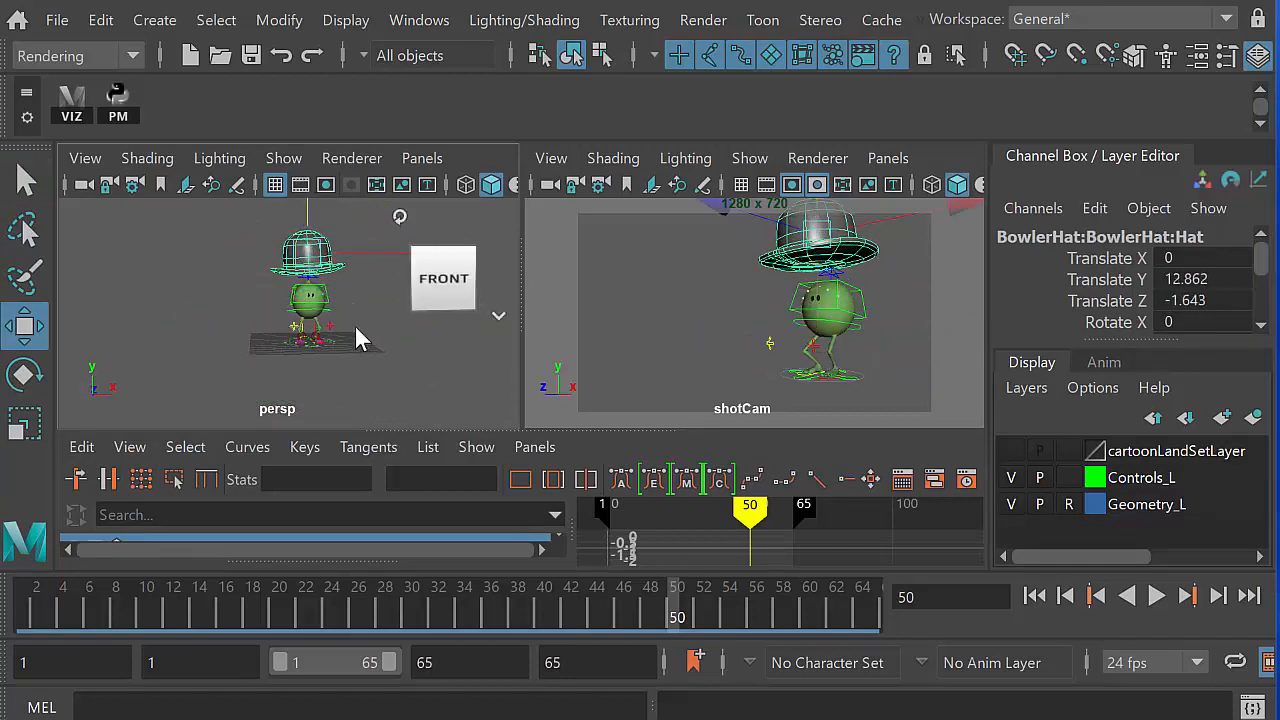
Step: Maximize the persp view and, from the character's side, move the hat back to about Translate Z -3.364
key("space")
left_click_drag(454, 444, 592, 457, "alt")
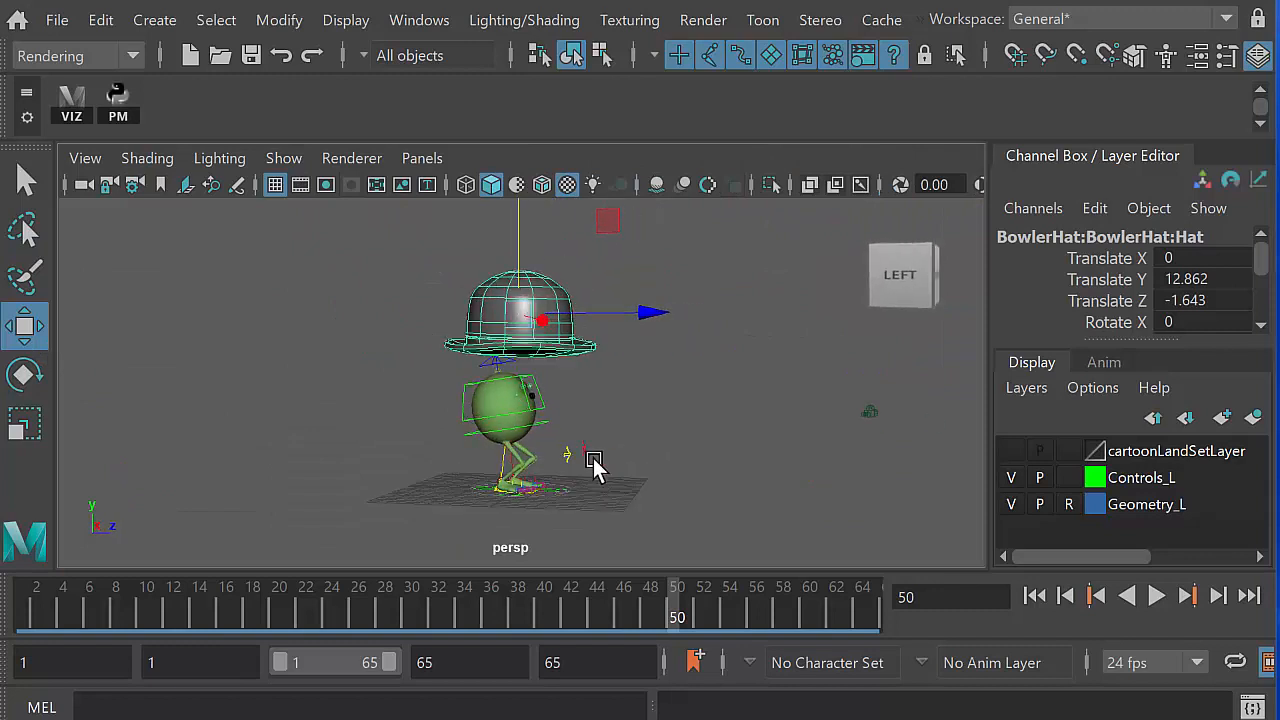
mouse_move(634, 318)
left_mouse_down()
mouse_move(617, 300)
mouse_move(629, 317)
left_mouse_up()
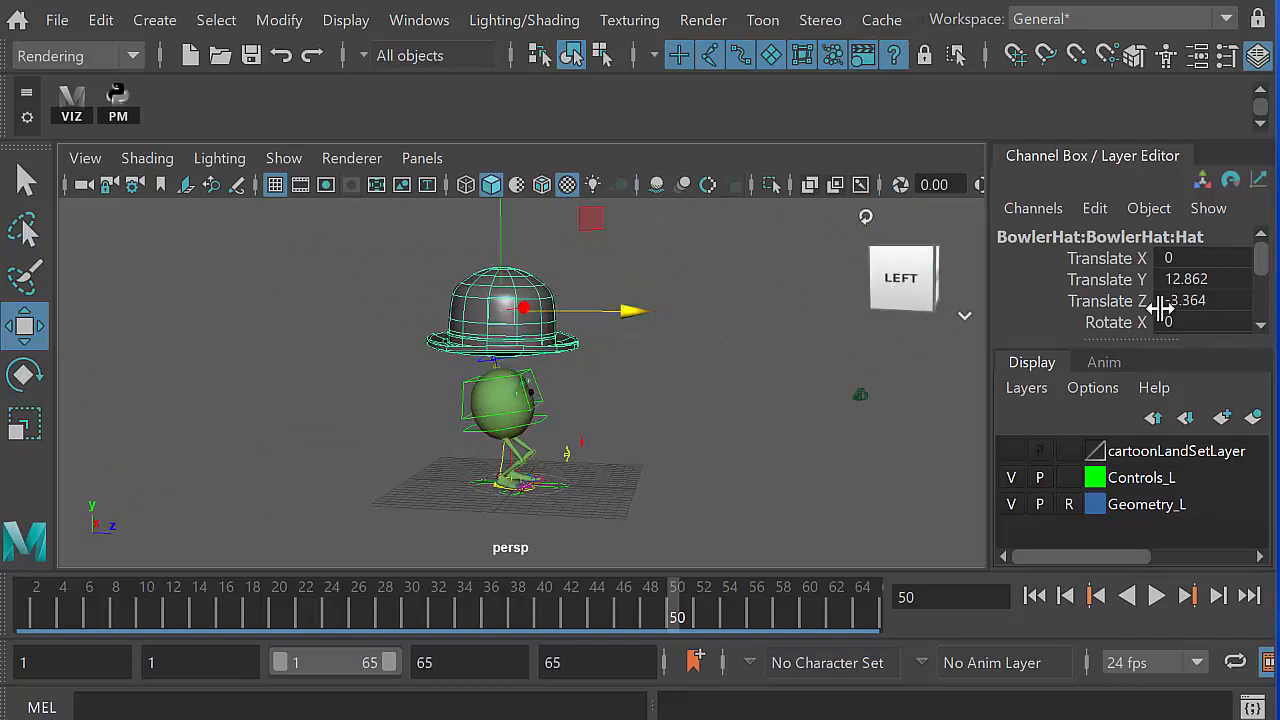
Step: Set the hat's Scale X, Y and Z to 0.4 and lower it onto Monty's head
scroll(1256, 262, "down", 3)
left_click_drag(1205, 269, 1210, 312)
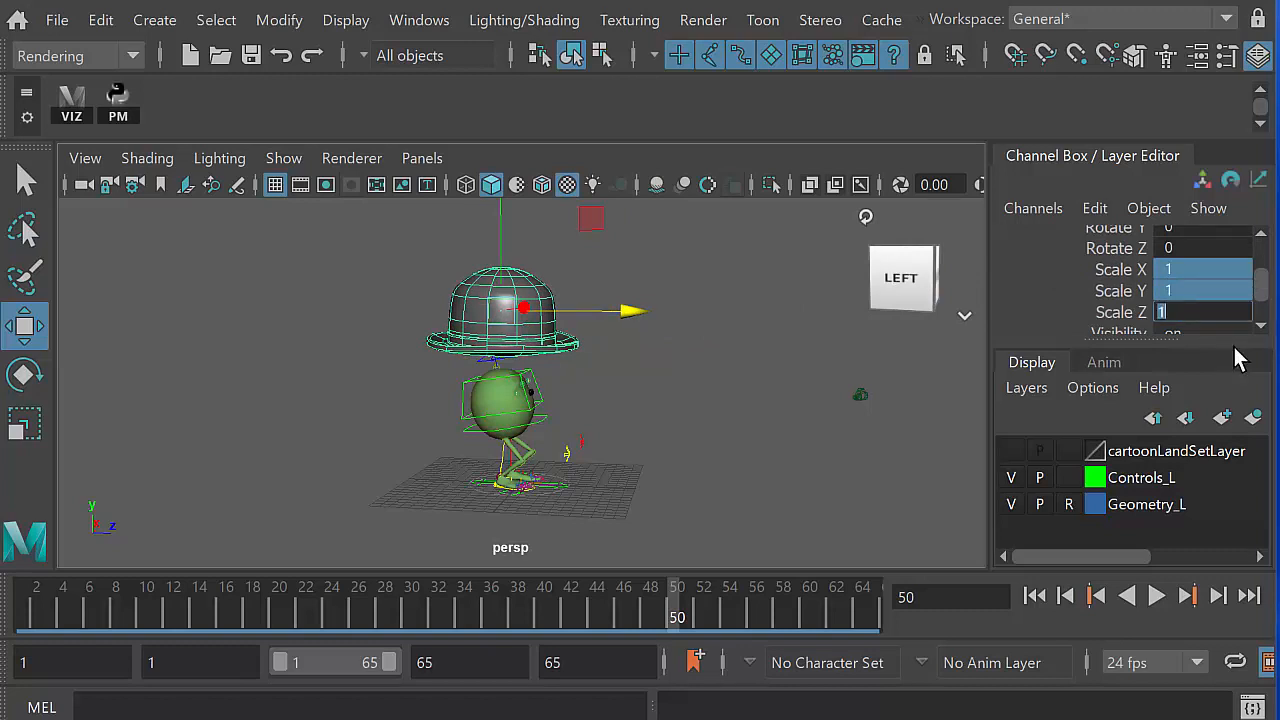
type("0.4")
key("Return")
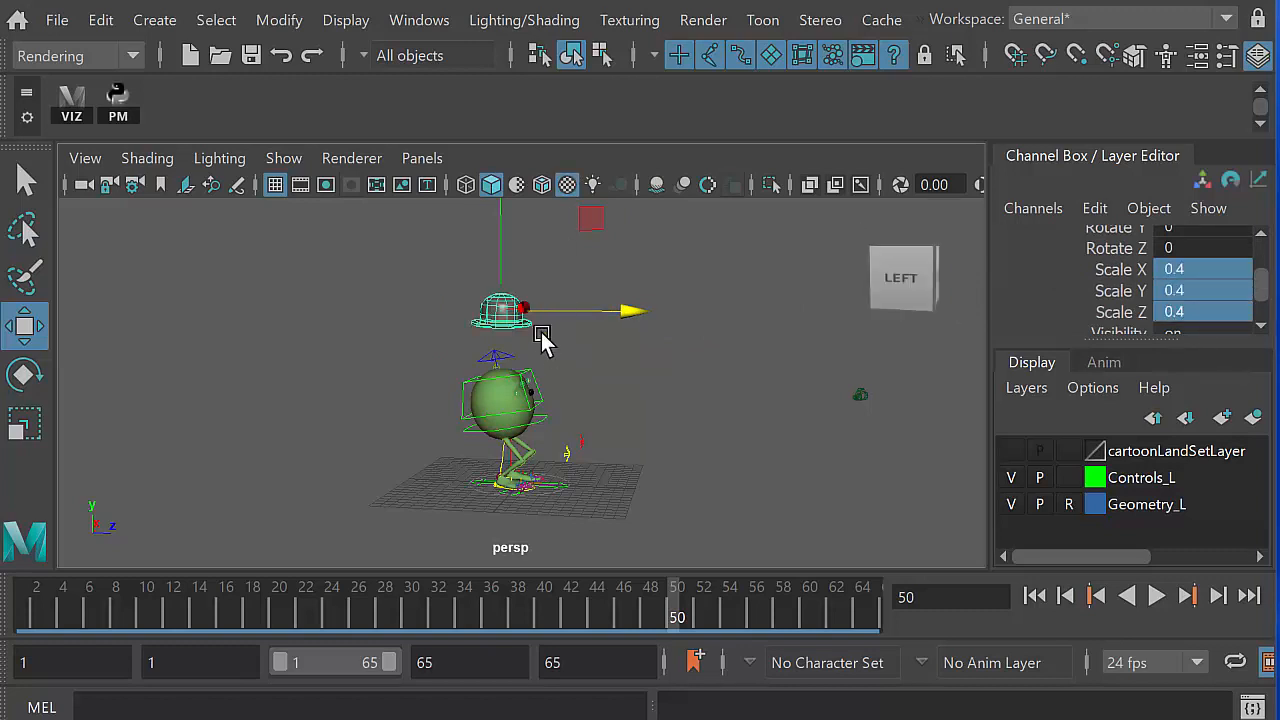
left_click_drag(500, 246, 501, 298)
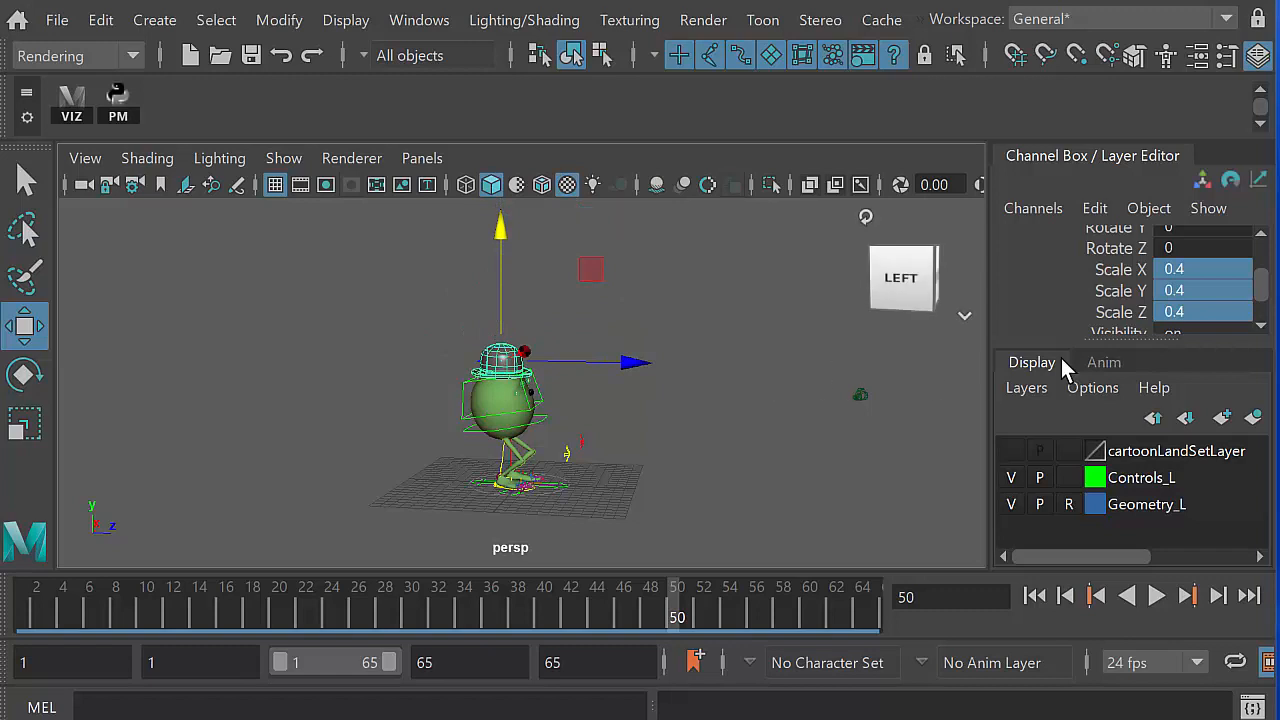
Step: Set the hat's Scale X, Y and Z to 0.5
double_click(1205, 312)
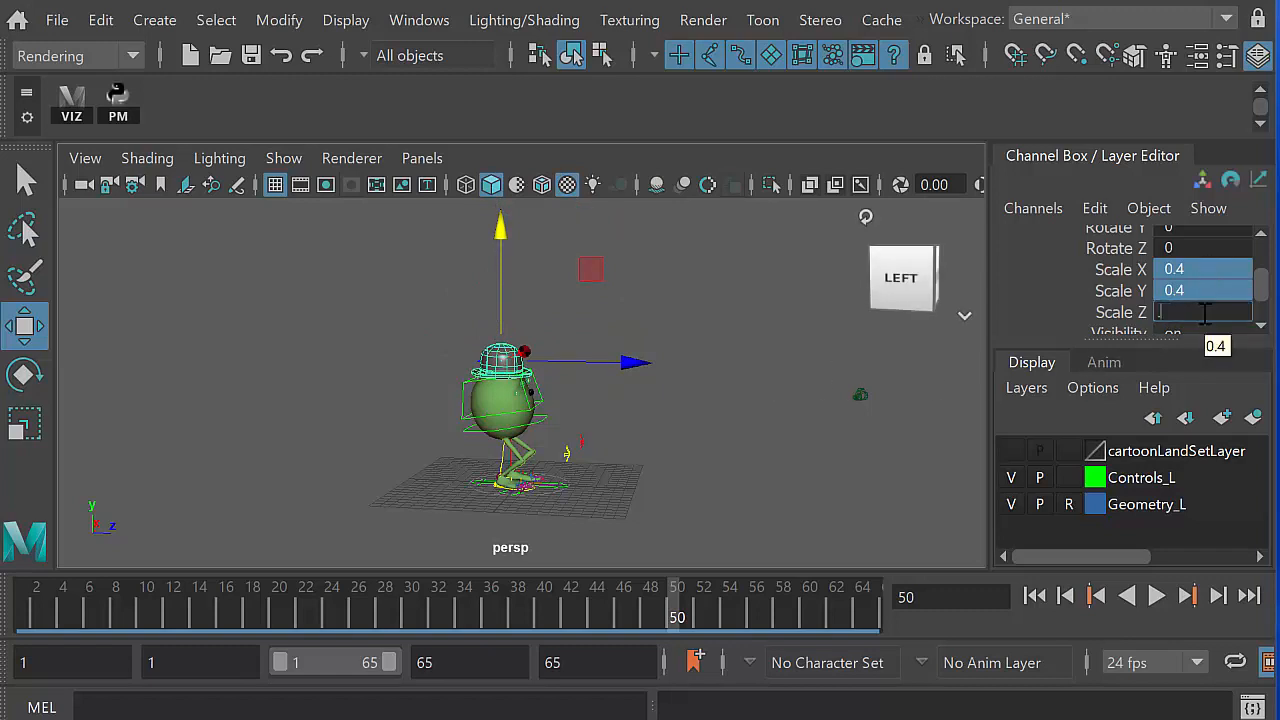
type(".5")
key("Return")
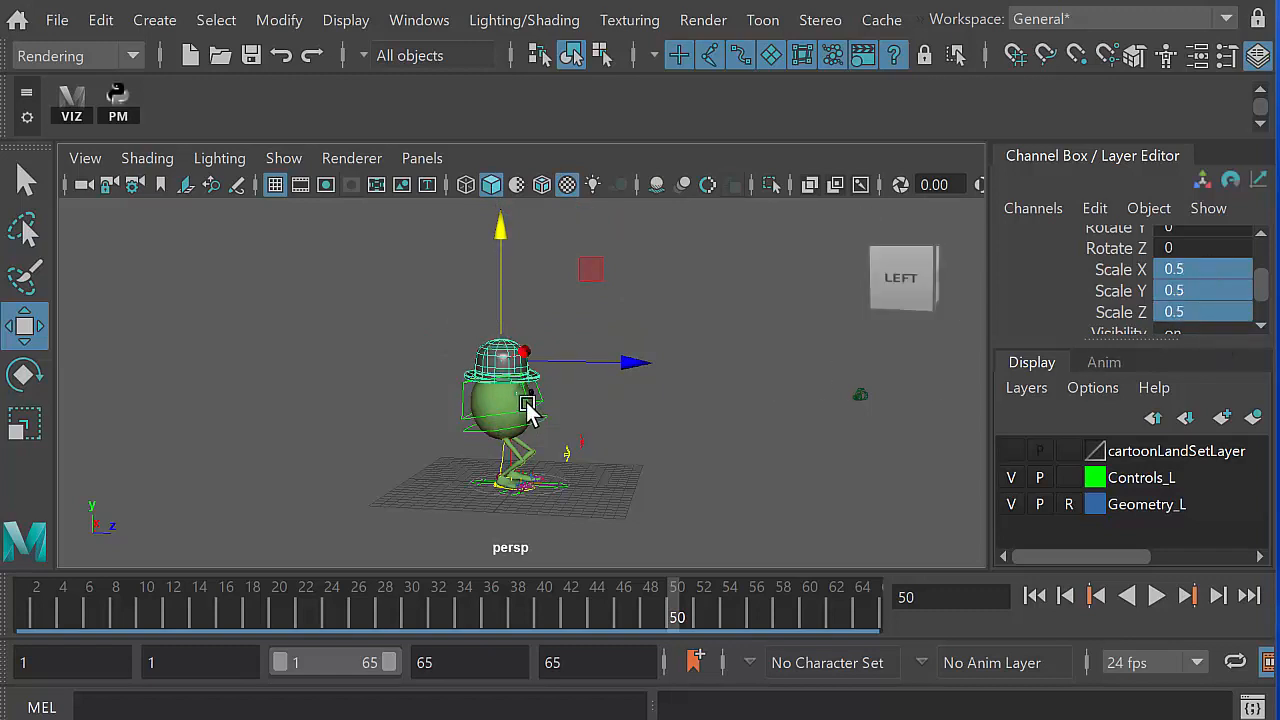
Step: Go to frame 1 and move the hat along Z so it sits centred on Monty's head
middle_click_drag(444, 439, 429, 420, "alt")
left_click_drag(130, 612, 20, 612)
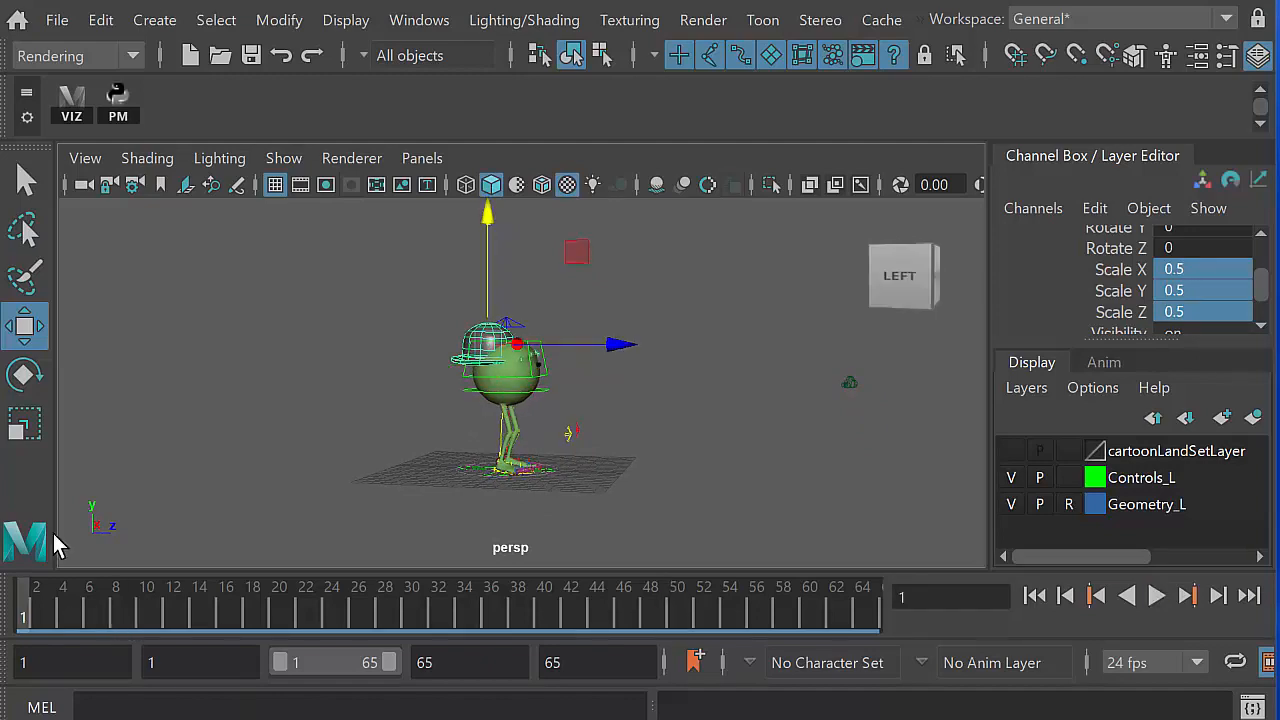
middle_click_drag(342, 447, 328, 428, "alt")
right_click_drag(328, 428, 585, 494, "alt")
left_click_drag(549, 326, 590, 312)
middle_click_drag(525, 356, 508, 374, "alt")
left_click_drag(508, 378, 654, 360, "alt")
left_click_drag(512, 314, 503, 314)
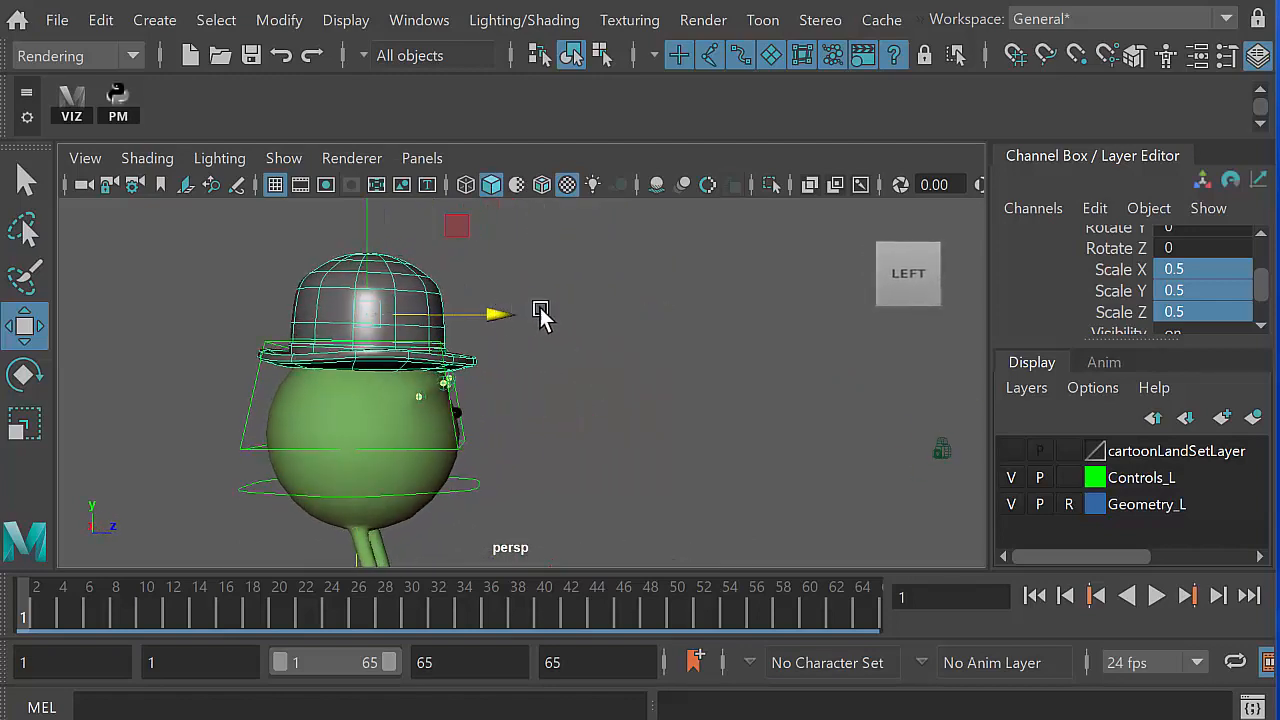
Step: Set the hat's Scale X, Y and Z to 0.6 and fine-tune its position on Monty's head
double_click(1185, 312)
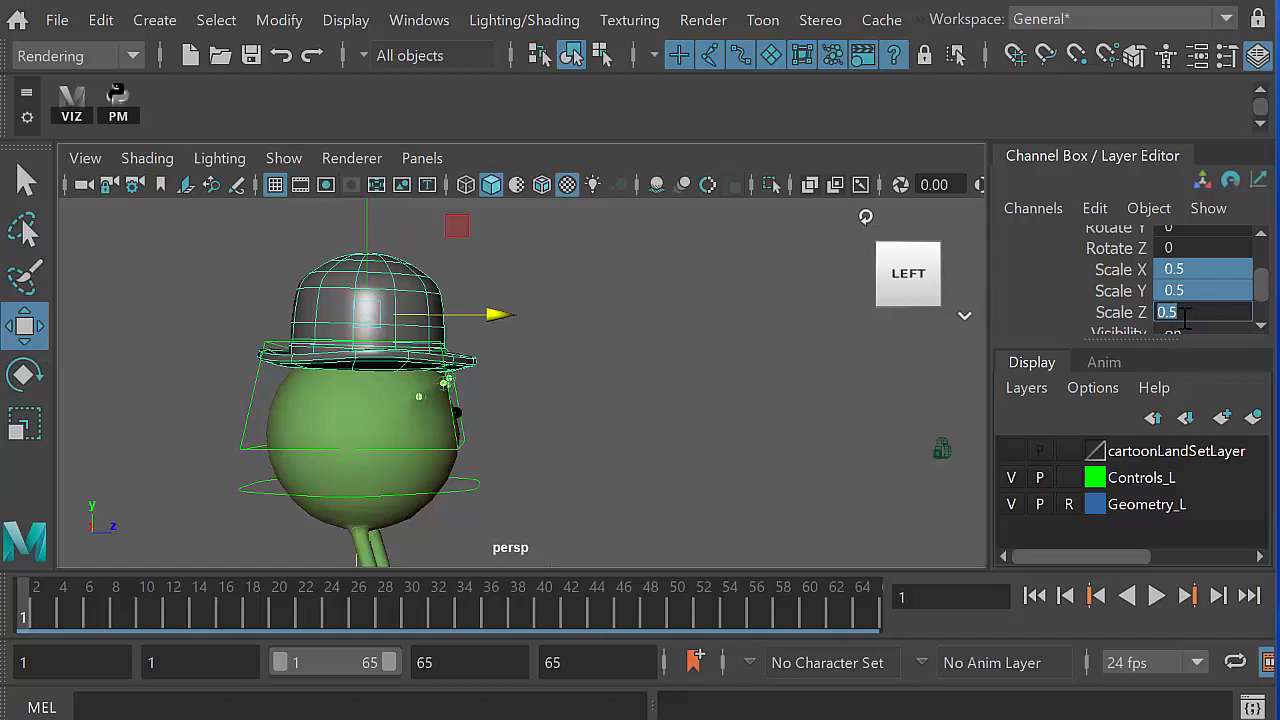
key("Return")
left_click_drag(514, 354, 404, 398, "alt")
left_click_drag(652, 324, 667, 316)
left_click_drag(531, 243, 530, 243)
Step: Play the animation in persp to check the hat, switch to a maximized shotCam view and go back to frame 1
middle_click_drag(483, 454, 443, 424, "alt")
right_click_drag(443, 424, 484, 428, "alt")
left_click_drag(484, 428, 594, 423, "alt")
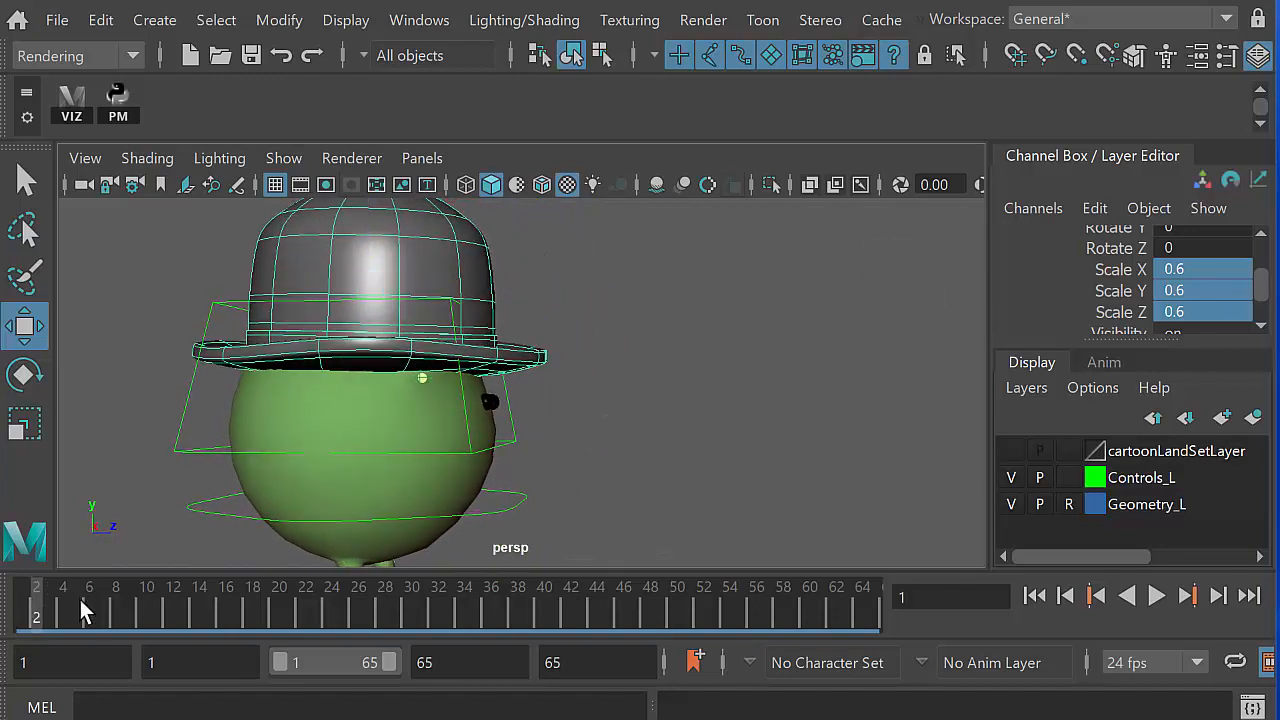
key("alt+v")
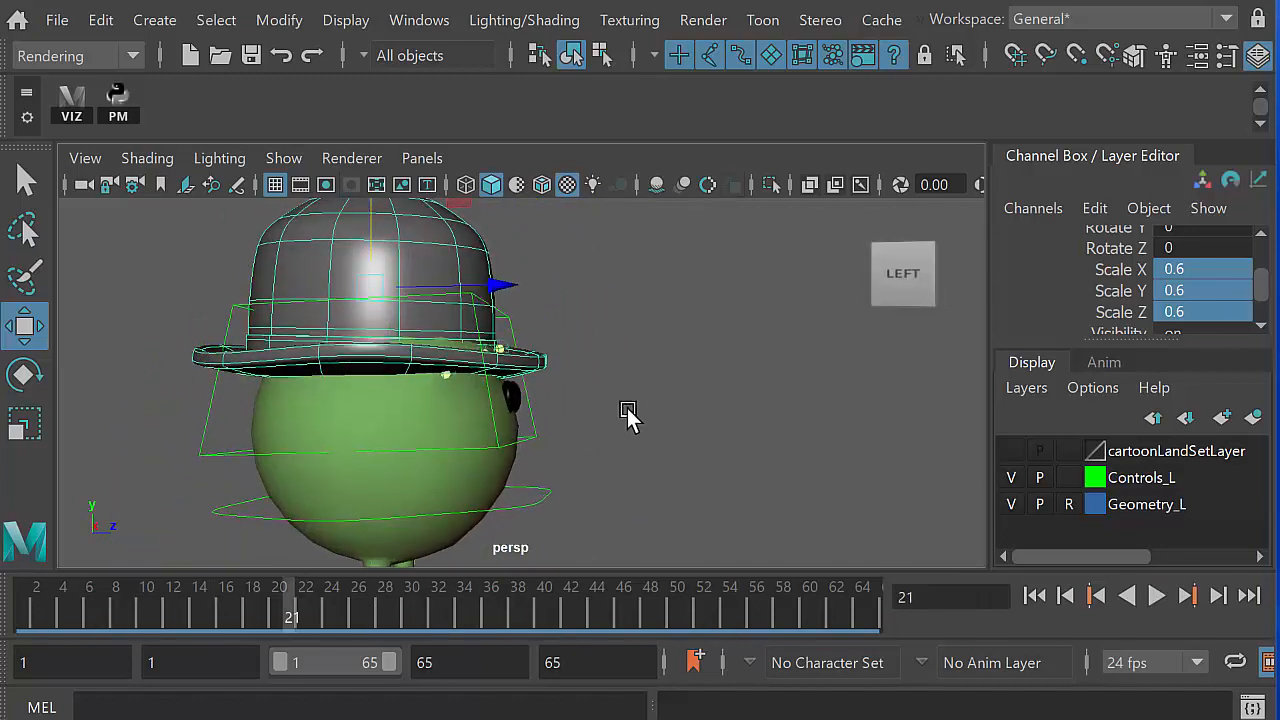
right_click_drag(629, 414, 551, 346, "alt")
key("space")
left_click(730, 297)
key("space")
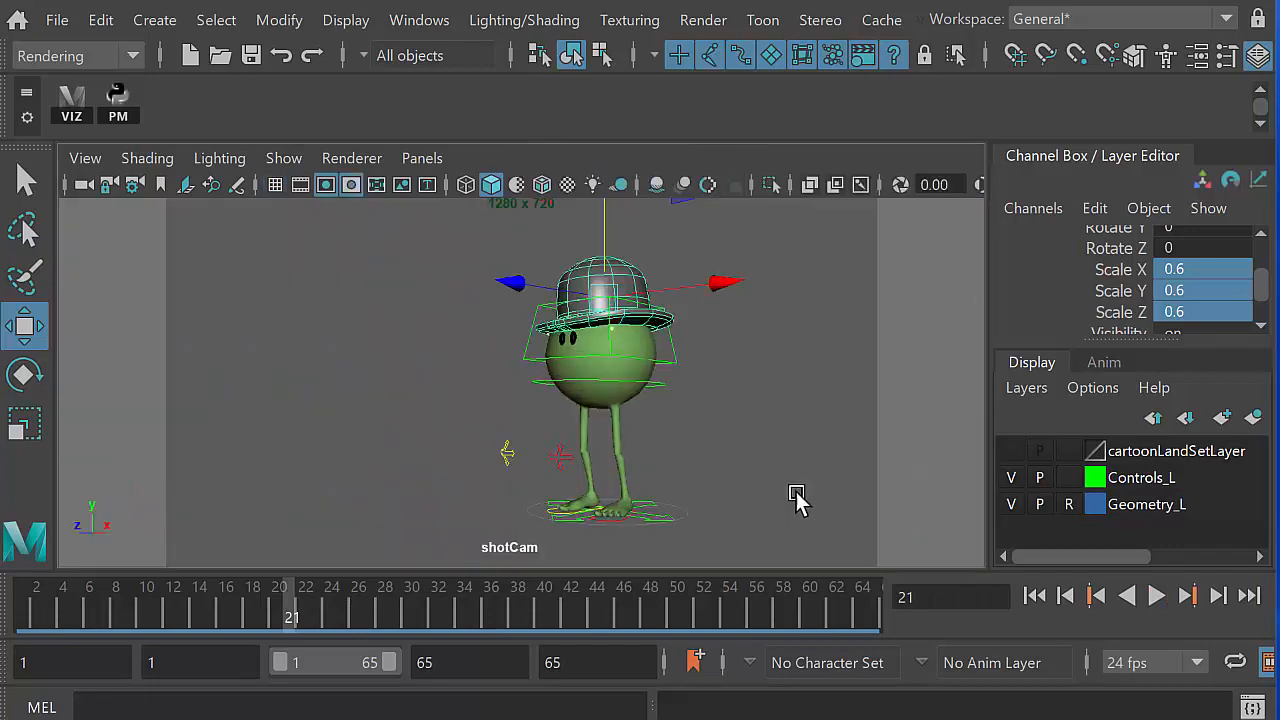
left_click(22, 610)
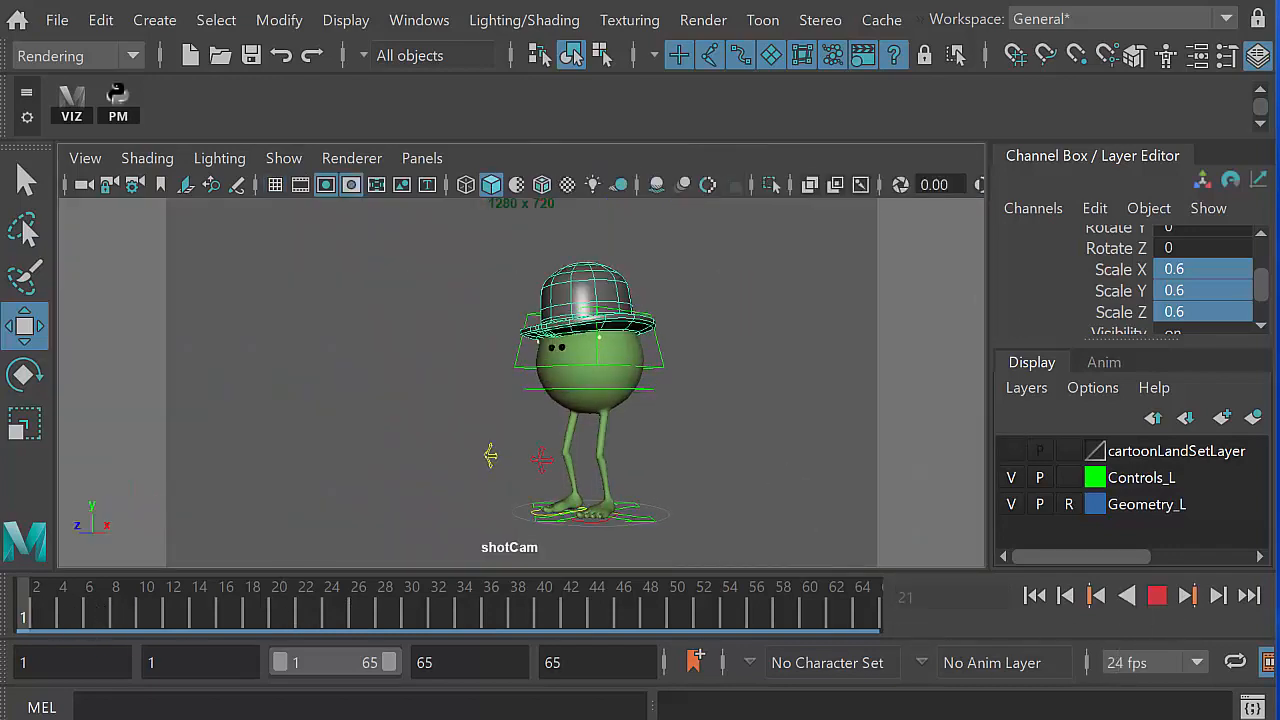
Step: Tilt the hat slightly backwards at frame 1 and nudge it along its Z axis to fit Monty's head
key("e")
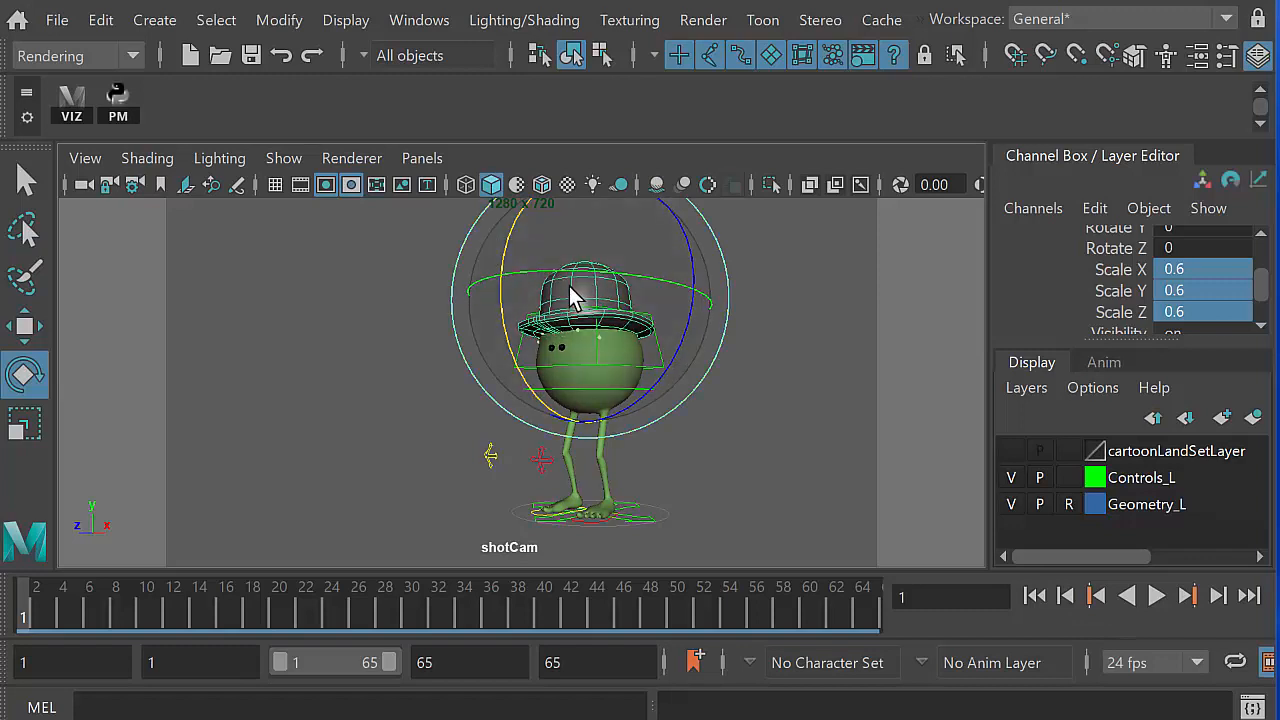
key("w")
mouse_move(522, 273)
left_mouse_down()
mouse_move(497, 271)
mouse_move(530, 275)
left_mouse_up()
Step: Play the shot through shotCam to compare the hat's placement with Monty's motion, and stop playback at frame 1
left_click(1157, 596)
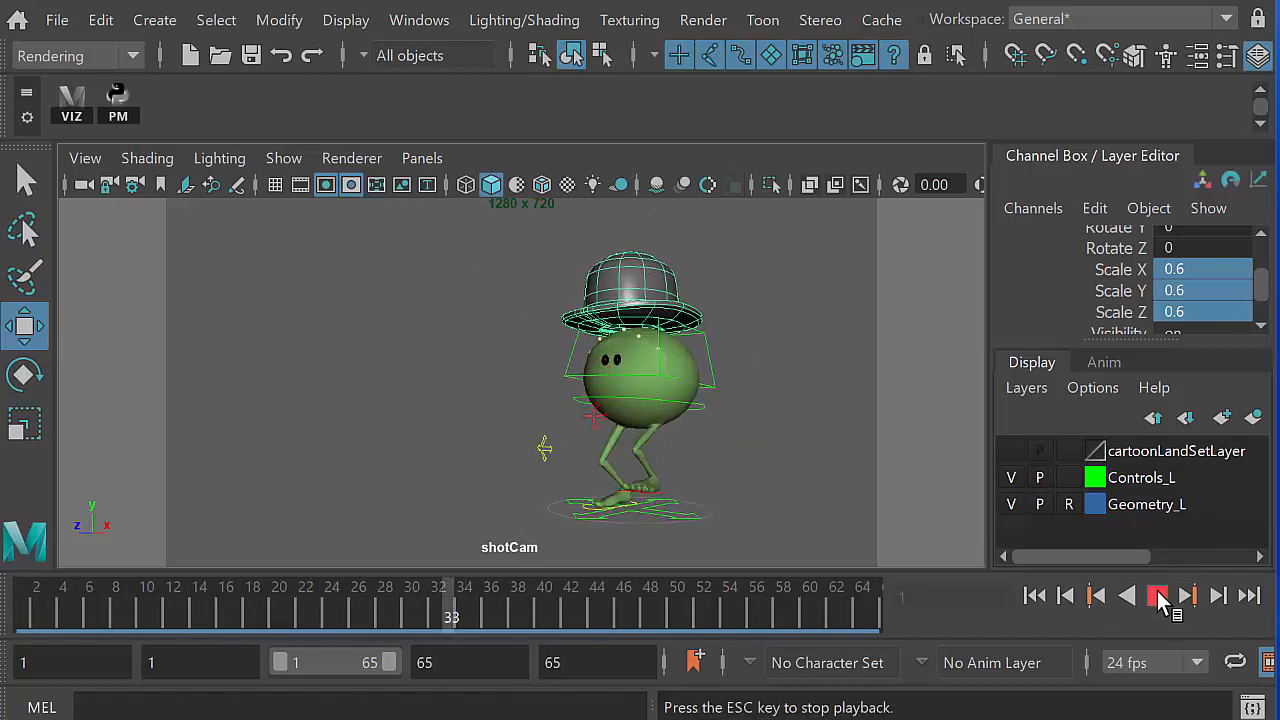
left_click(1157, 597)
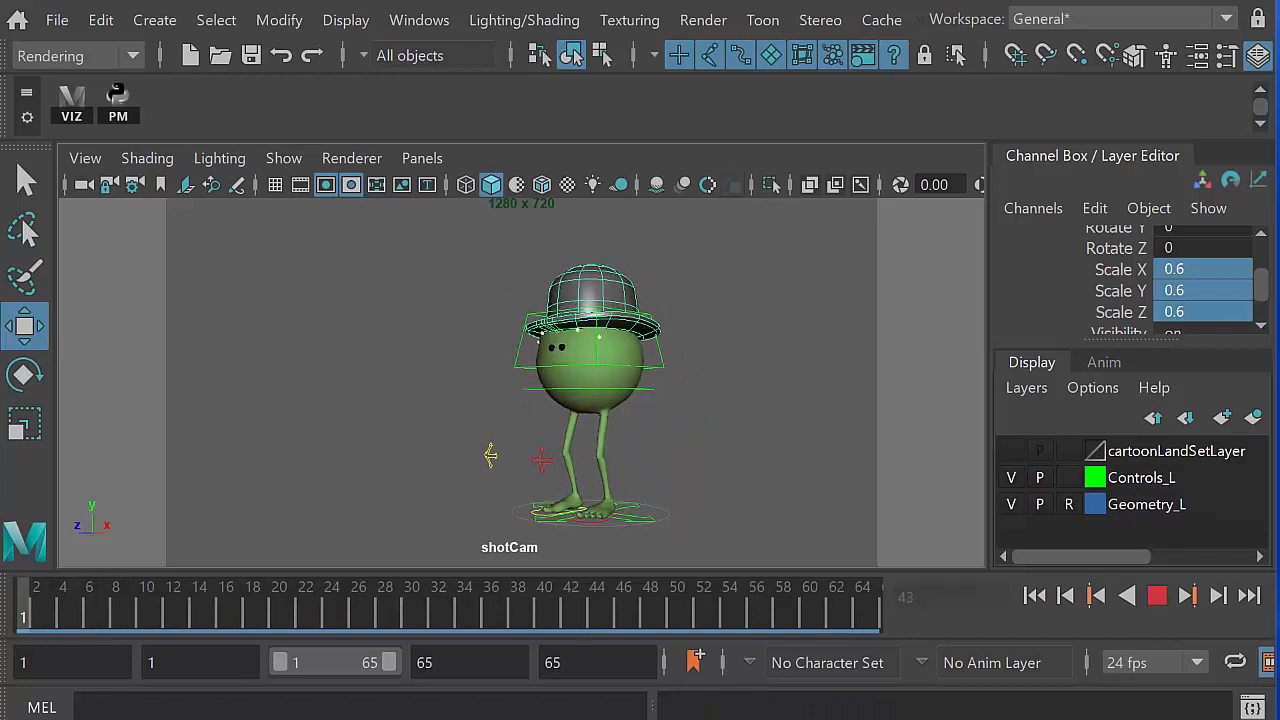
key("Escape")
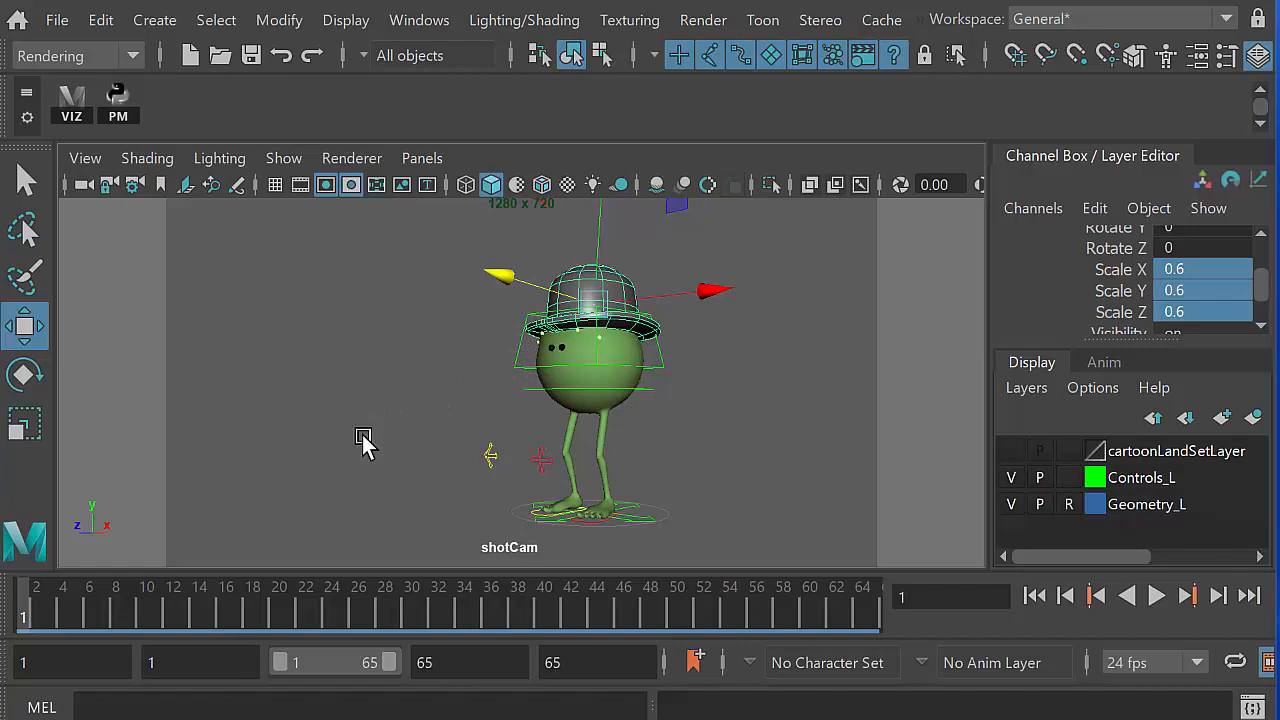
Step: Maximize the persp view and inspect the hat close up in wireframe, including the head control inside it
key("space")
key("space")
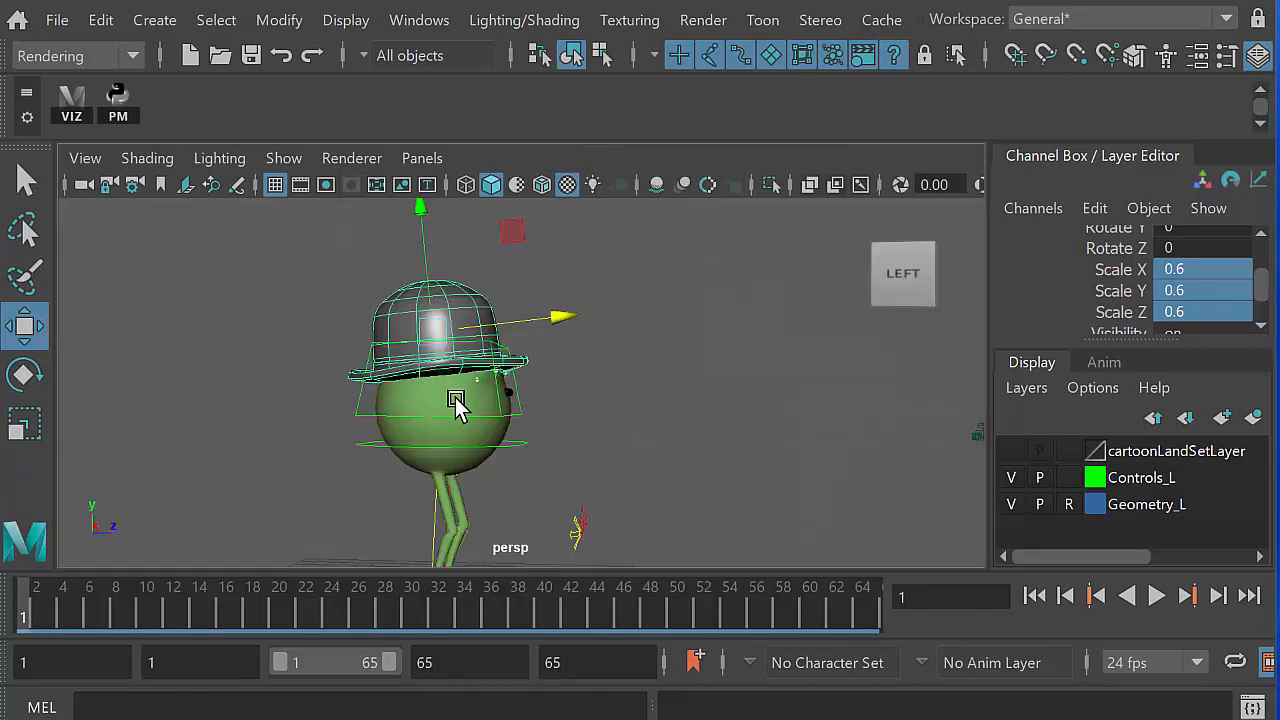
left_click_drag(467, 407, 576, 459, "alt")
right_click_drag(576, 459, 630, 462, "alt")
middle_click_drag(508, 463, 492, 490, "alt")
right_click_drag(492, 490, 563, 484, "alt")
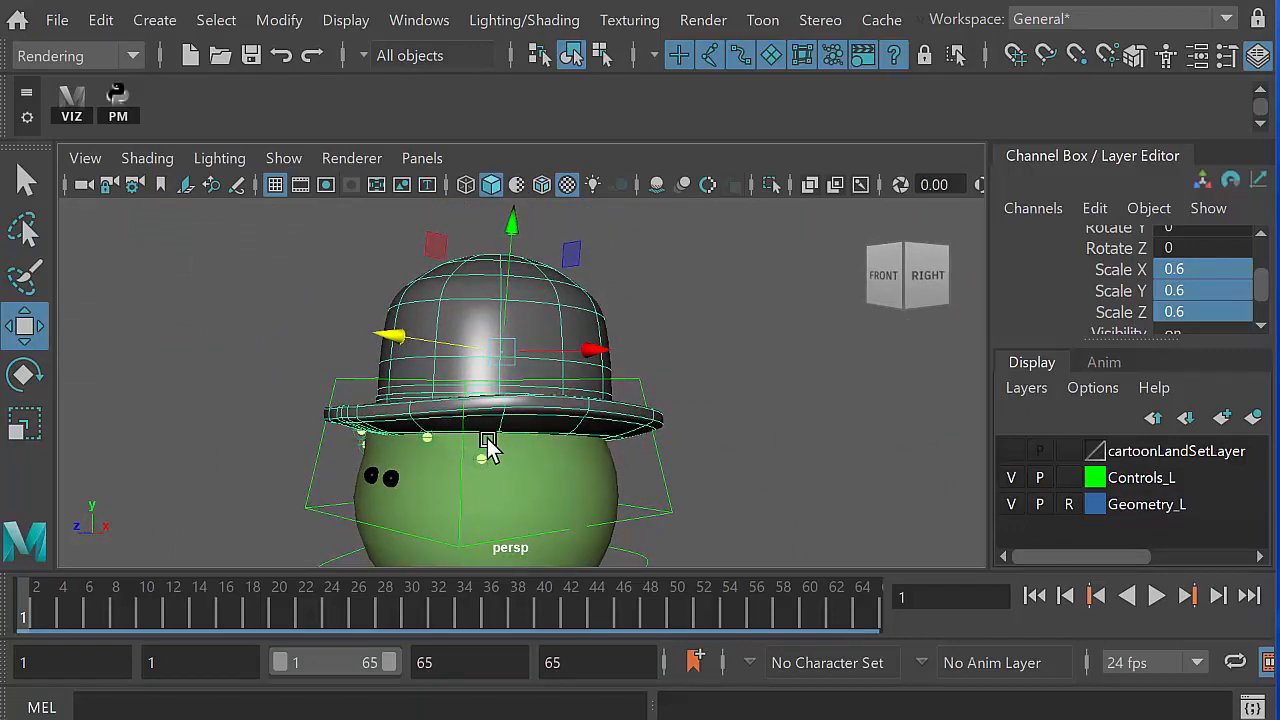
middle_click_drag(492, 421, 506, 446, "alt")
right_click_drag(506, 446, 517, 443, "alt")
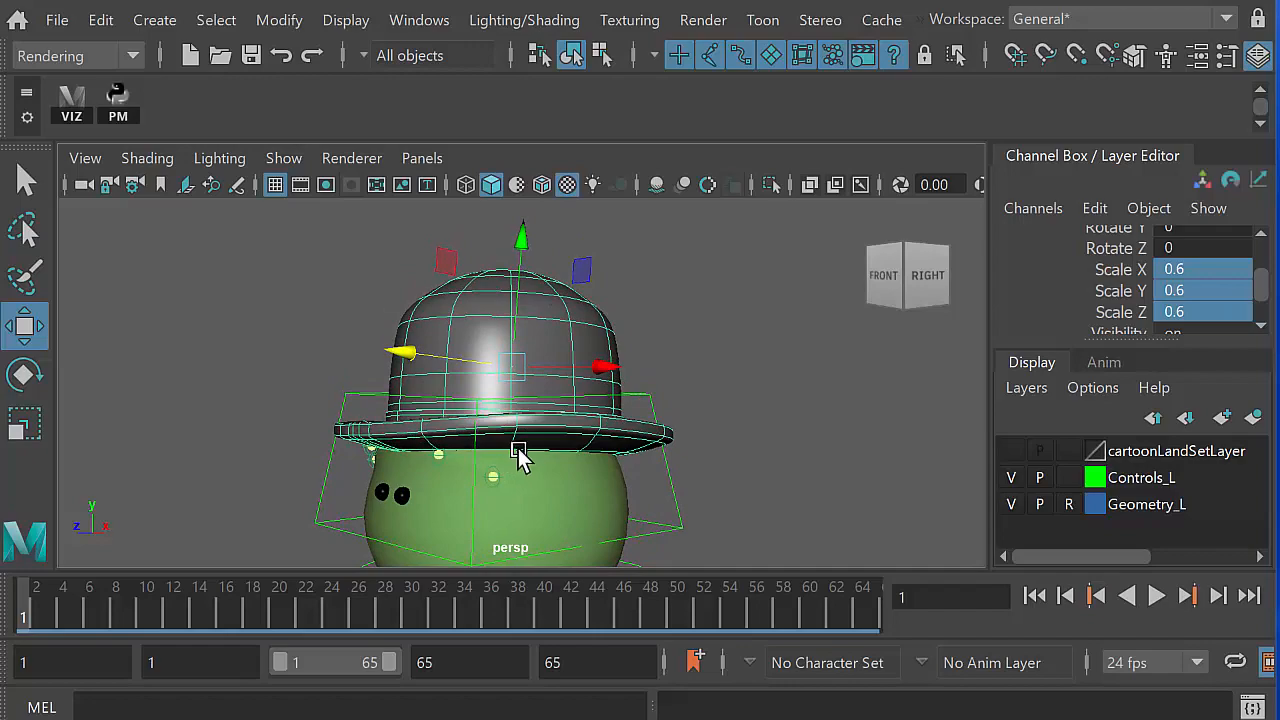
left_click_drag(517, 443, 530, 441, "alt")
key("4")
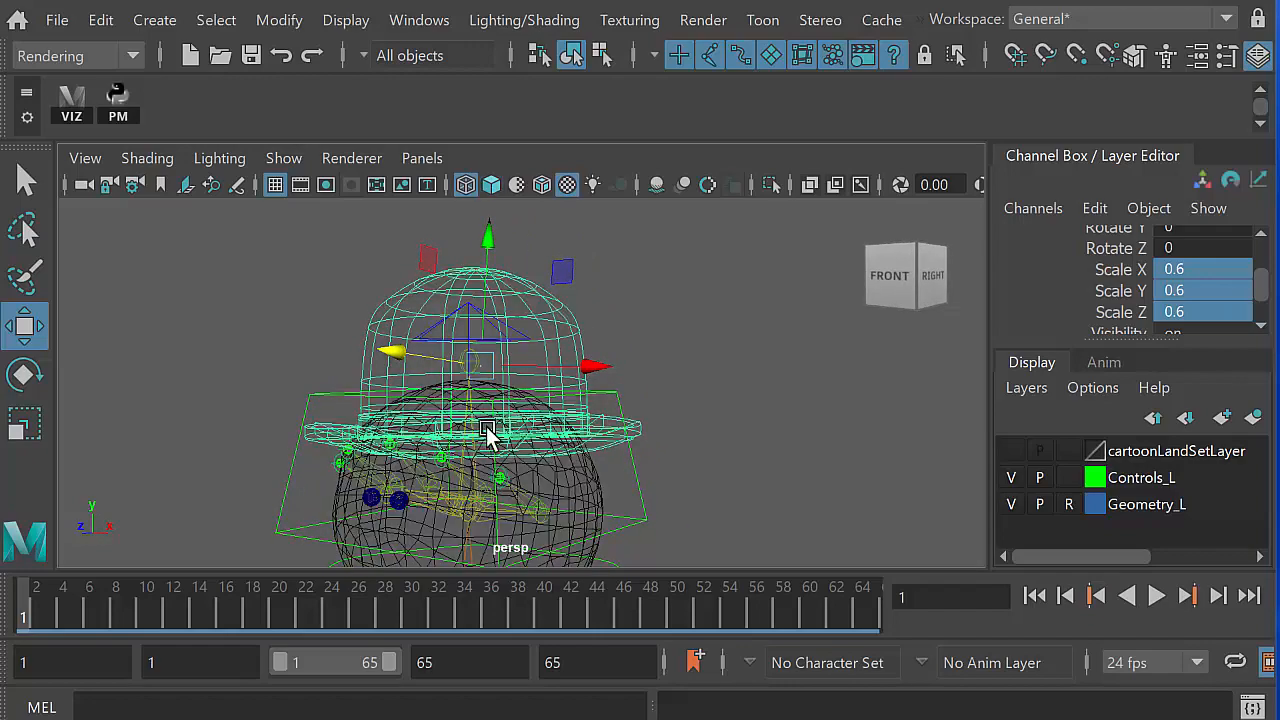
mouse_move(508, 437)
right_mouse_down("alt")
mouse_move(551, 486)
mouse_move(872, 551)
mouse_move(740, 407)
right_mouse_up("alt")
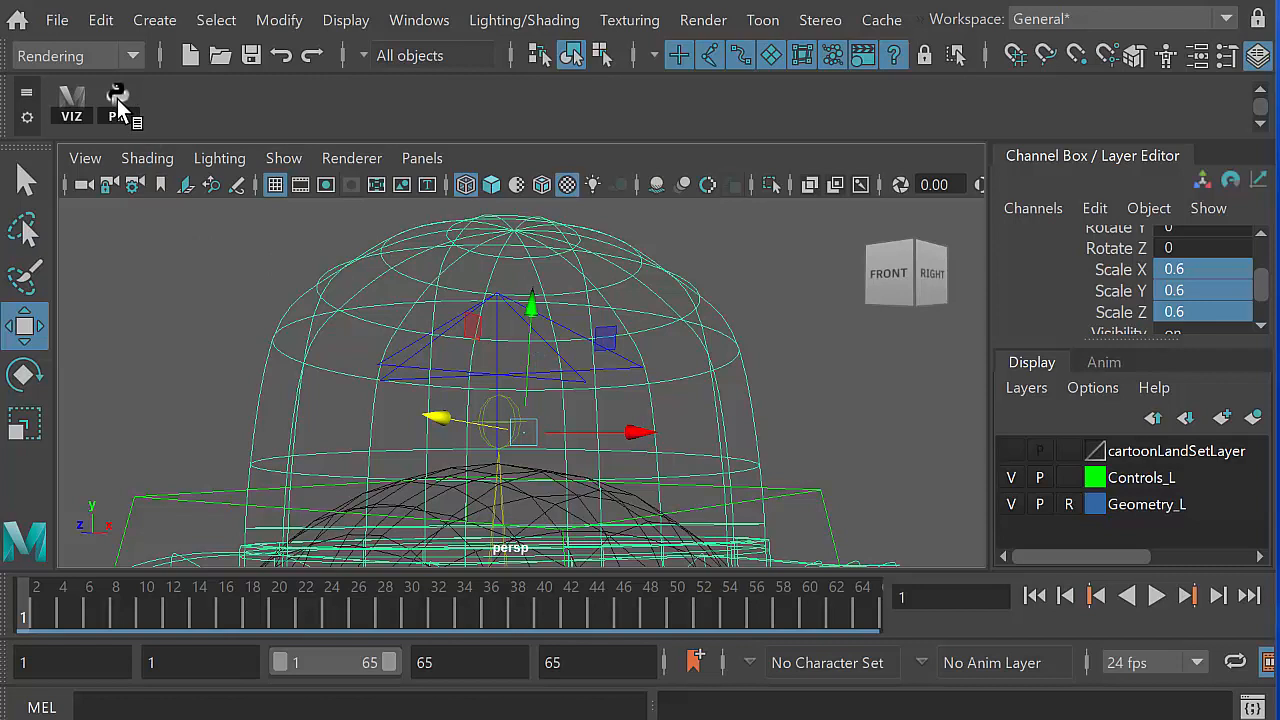
Step: Switch to the web browser, search Google for "zv parentmaster maya" and look through the results for the ZV Parent Master tool
left_click(71, 100)
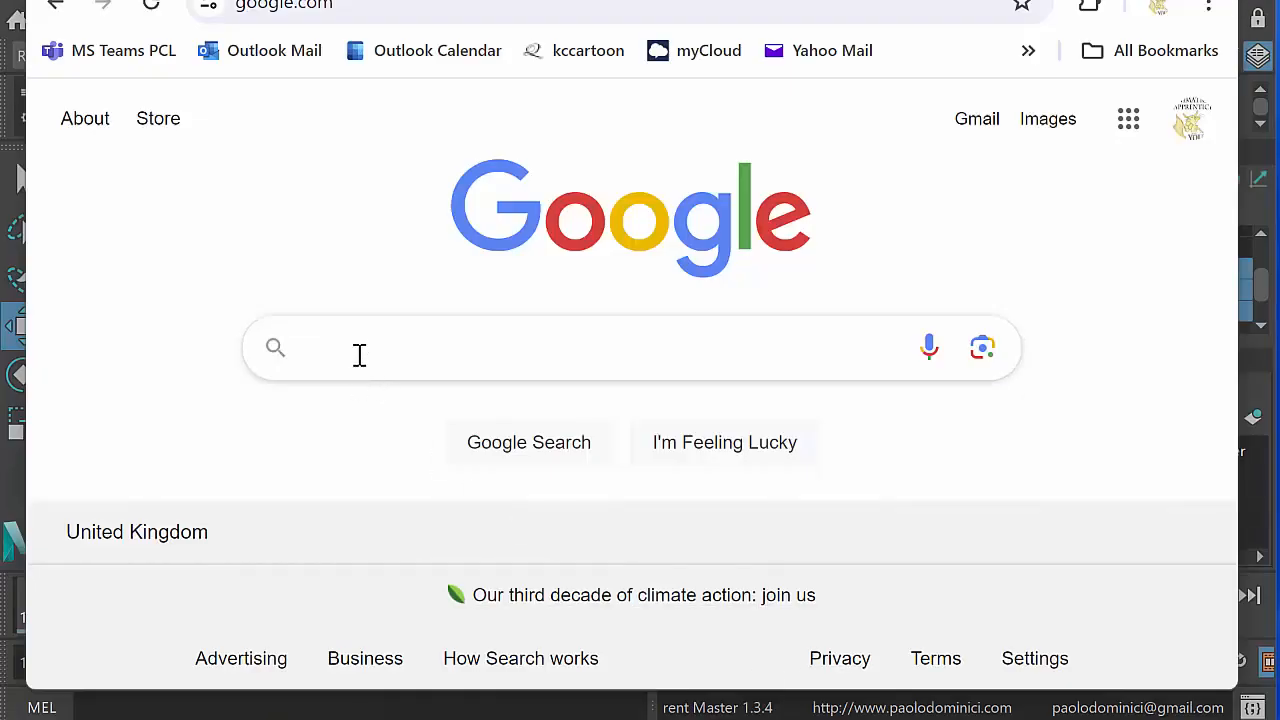
left_click(365, 356)
type("zv")
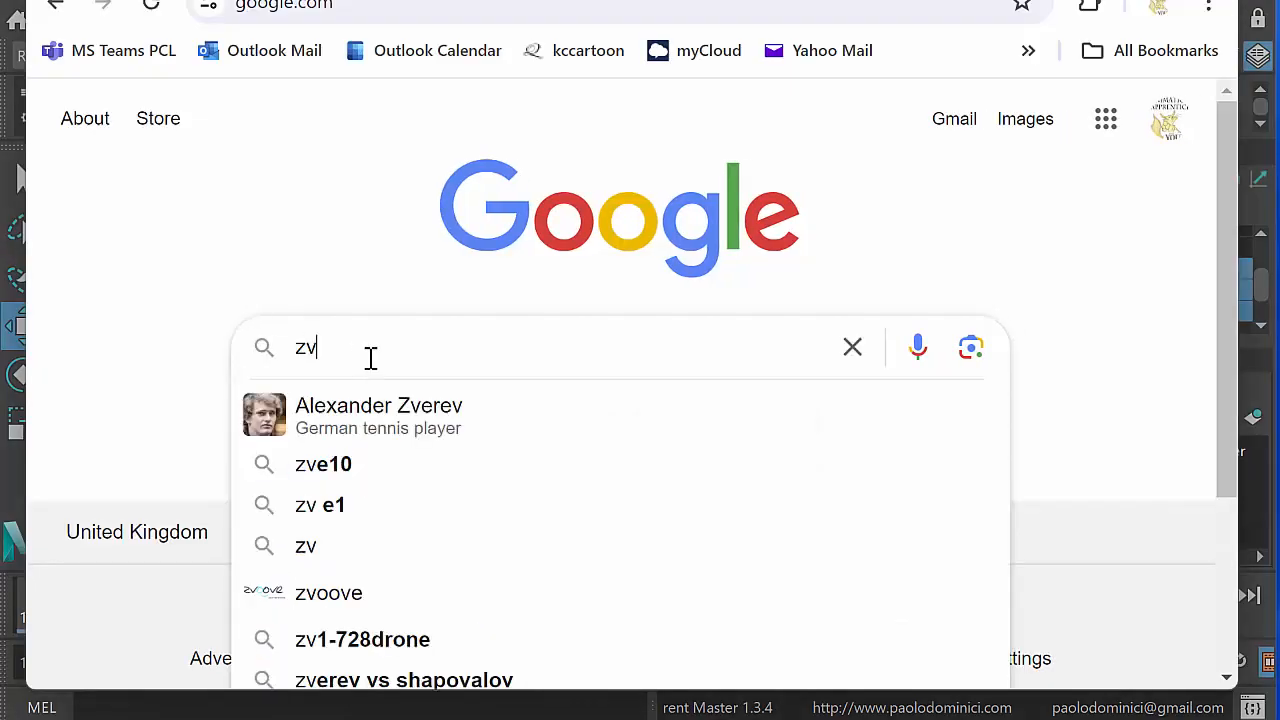
type(" parentmas")
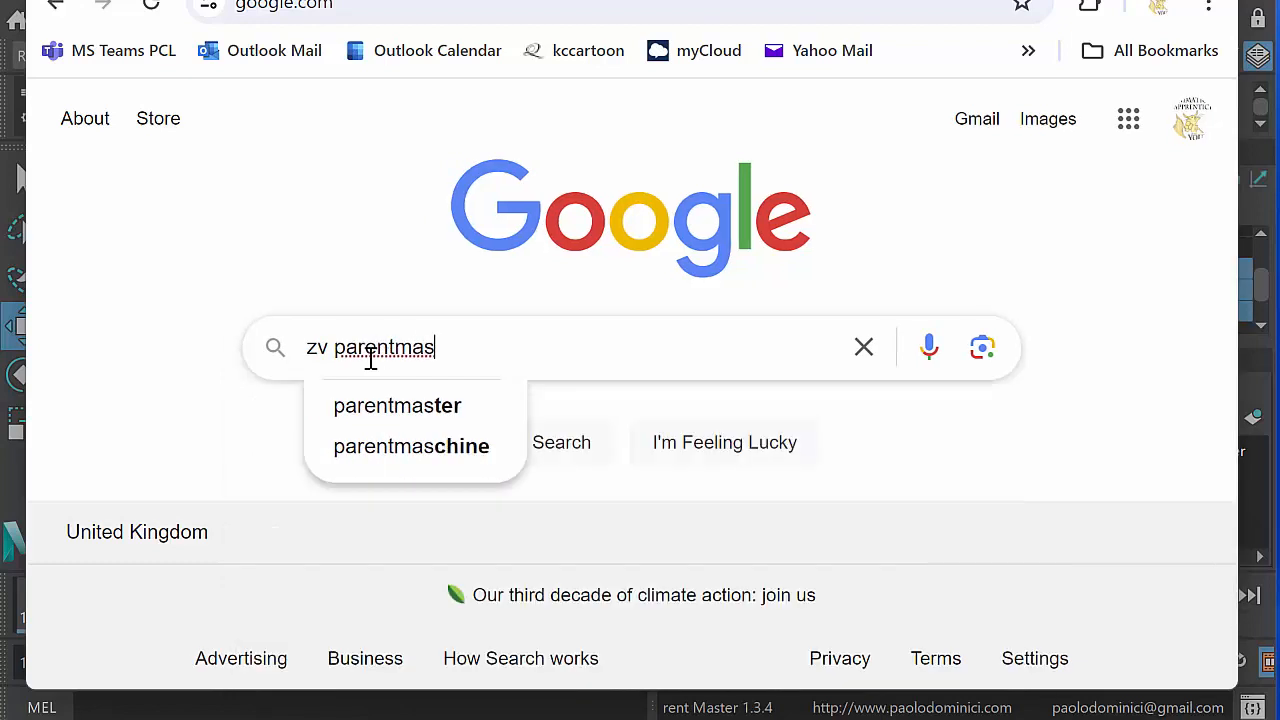
type("ter maya")
key("Return")
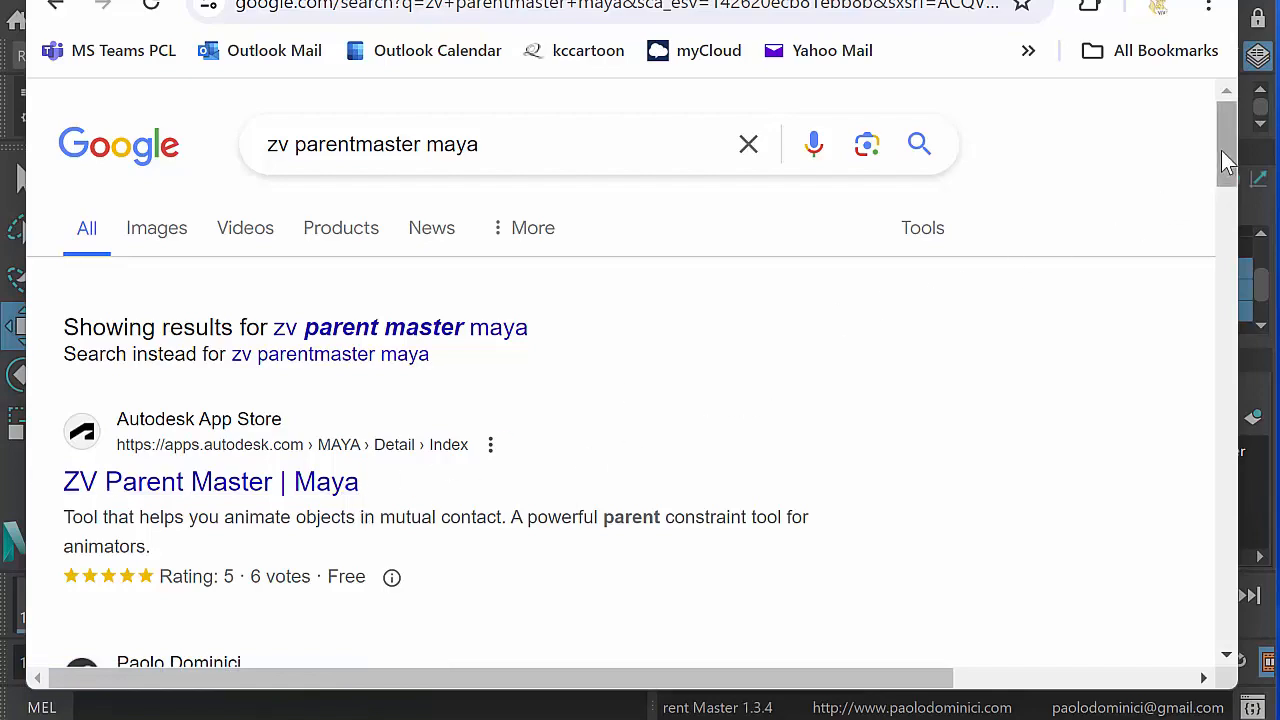
scroll(1222, 152, "down", 5)
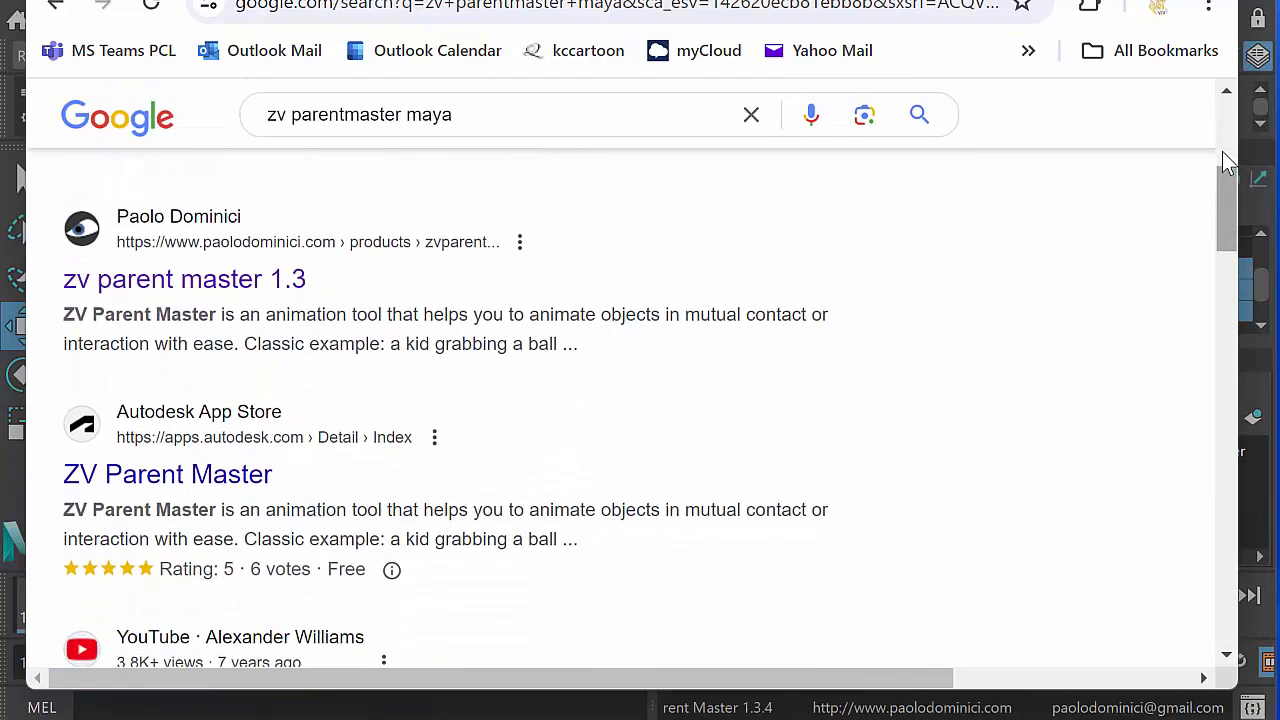
Step: Look further down the search results for Parent Master downloads and tutorials, and switch back to Maya
scroll(1223, 152, "down", 3)
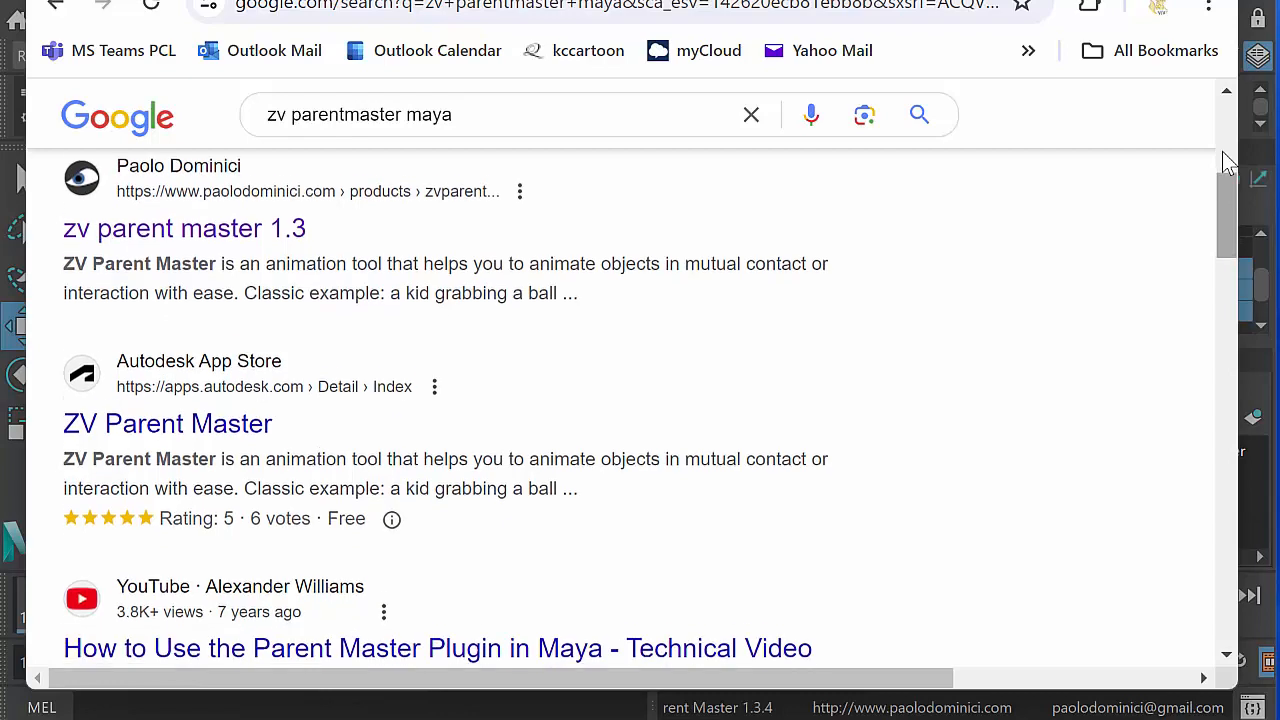
scroll(1222, 151, "down", 1)
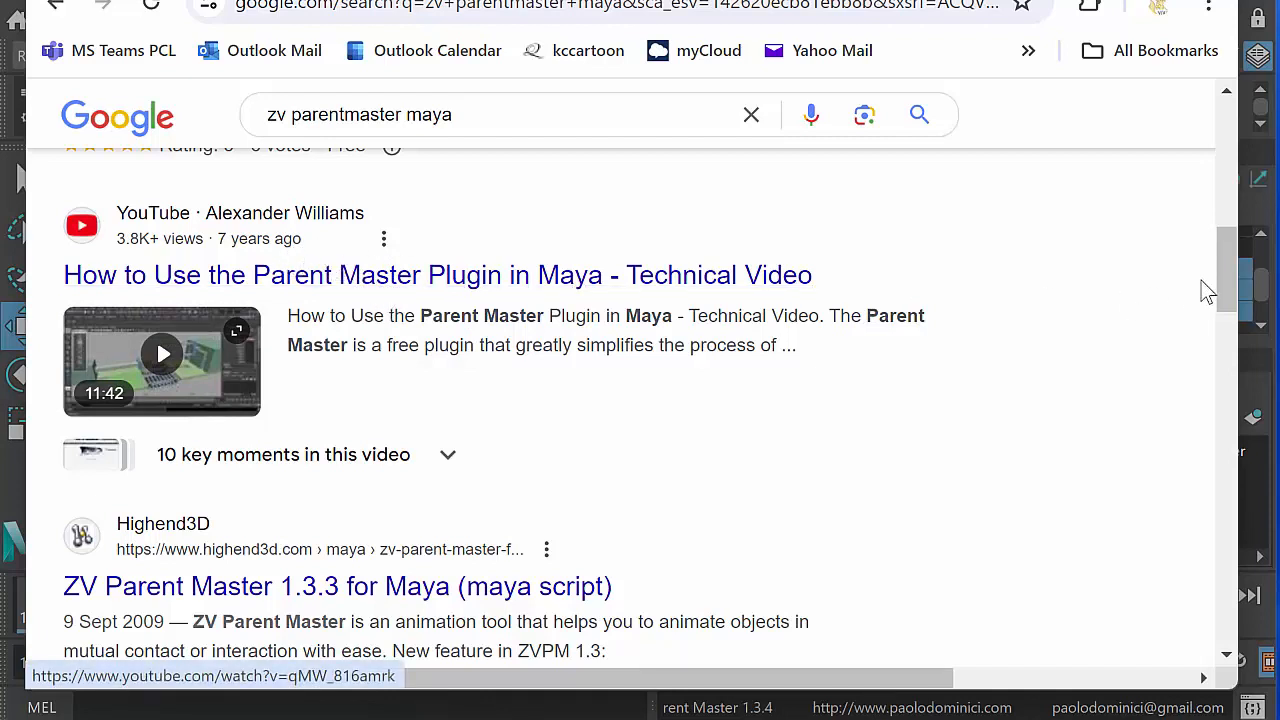
scroll(1226, 270, "down", 4)
scroll(1226, 270, "down", 7)
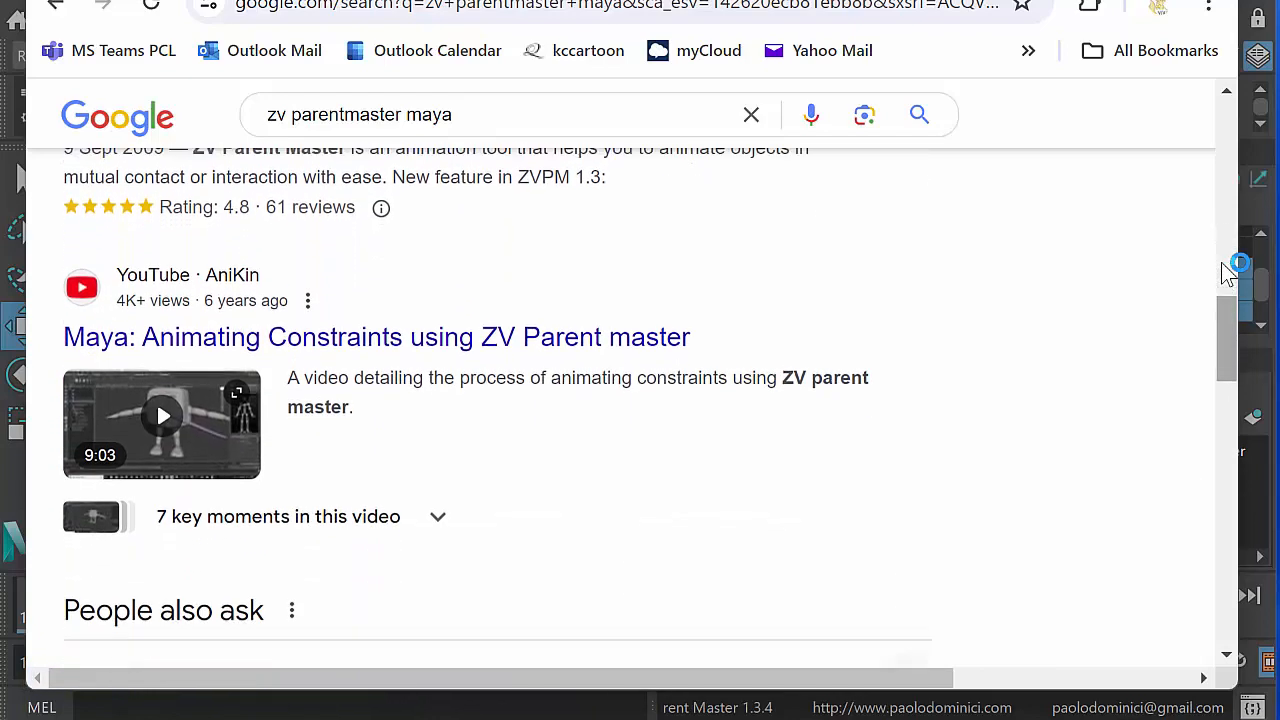
scroll(1228, 272, "down", 2)
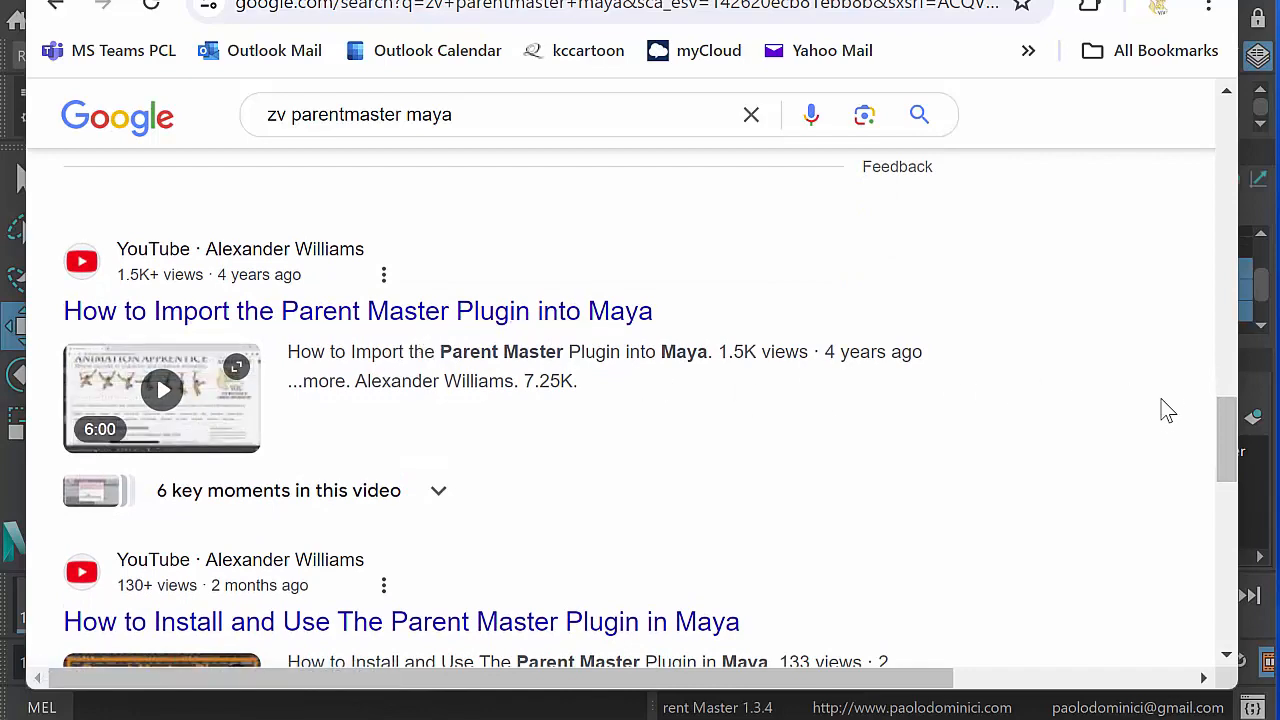
scroll(1220, 418, "down", 3)
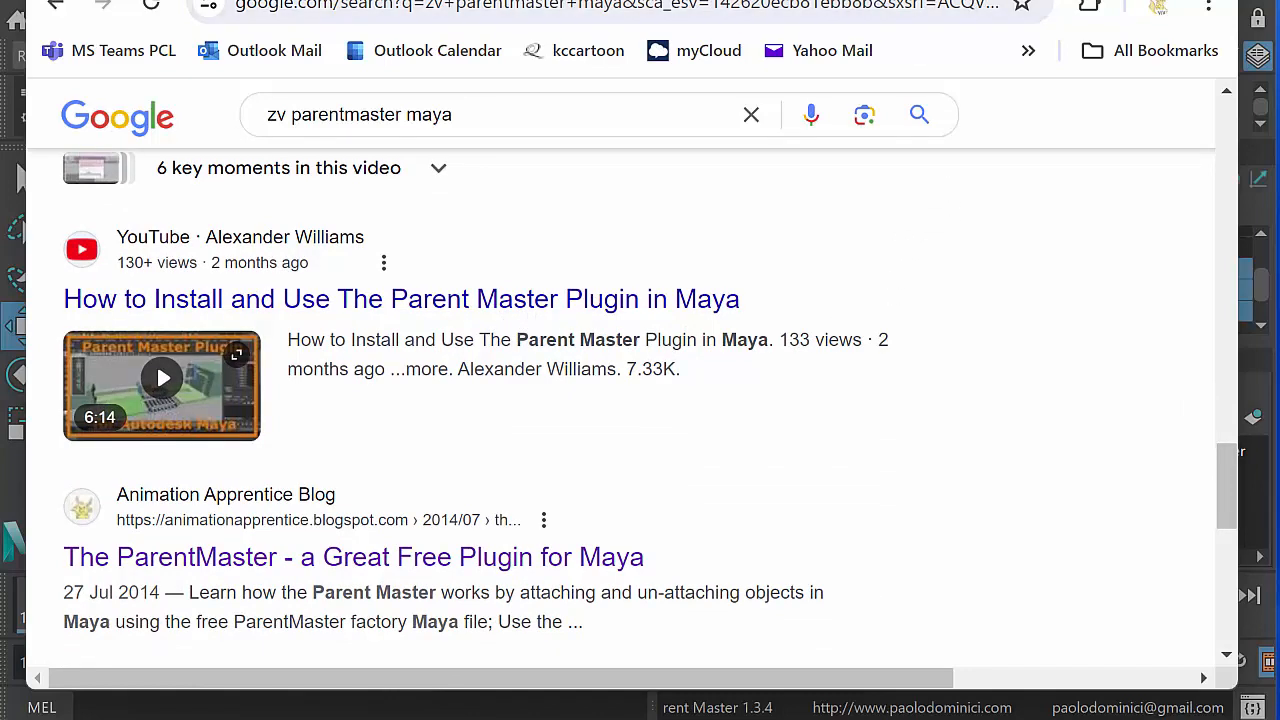
key("alt+Tab")
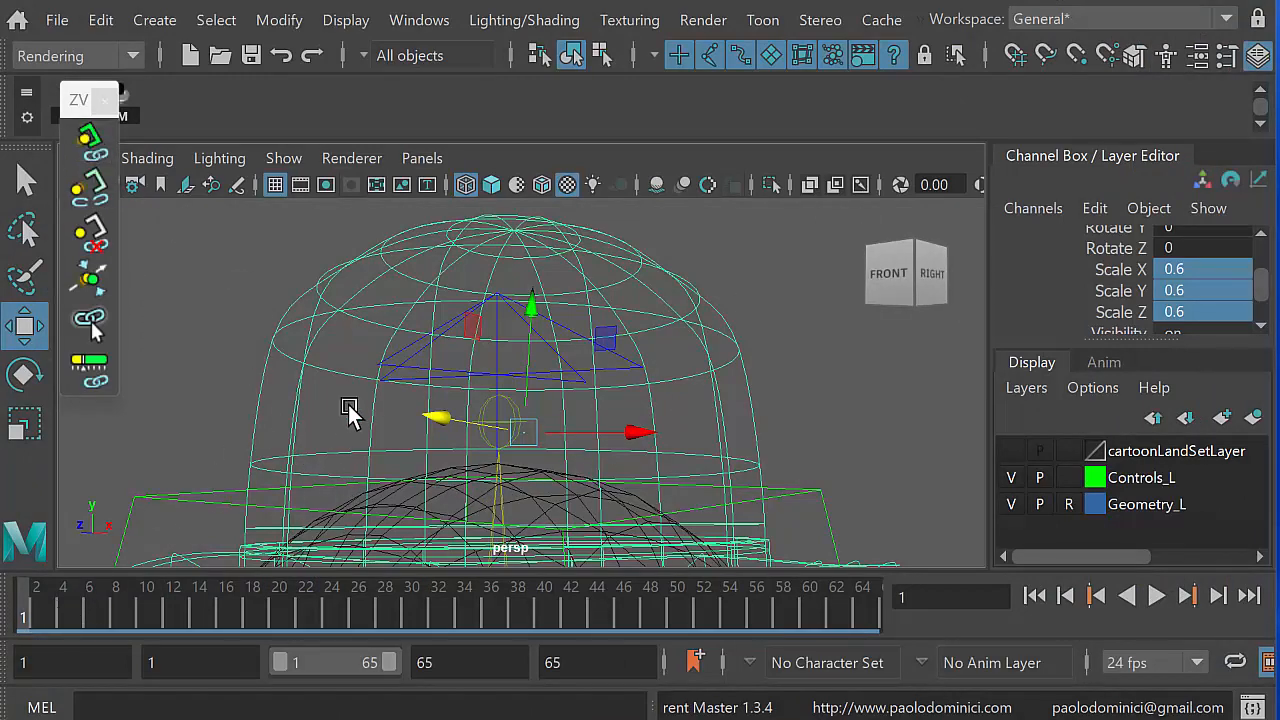
Step: Add Monty's triangular squash control inside the hat to the selection and attach the hat to it with ZV Parent Master at frame 1
middle_click_drag(355, 403, 341, 432, "alt")
right_click_drag(341, 432, 462, 457, "alt")
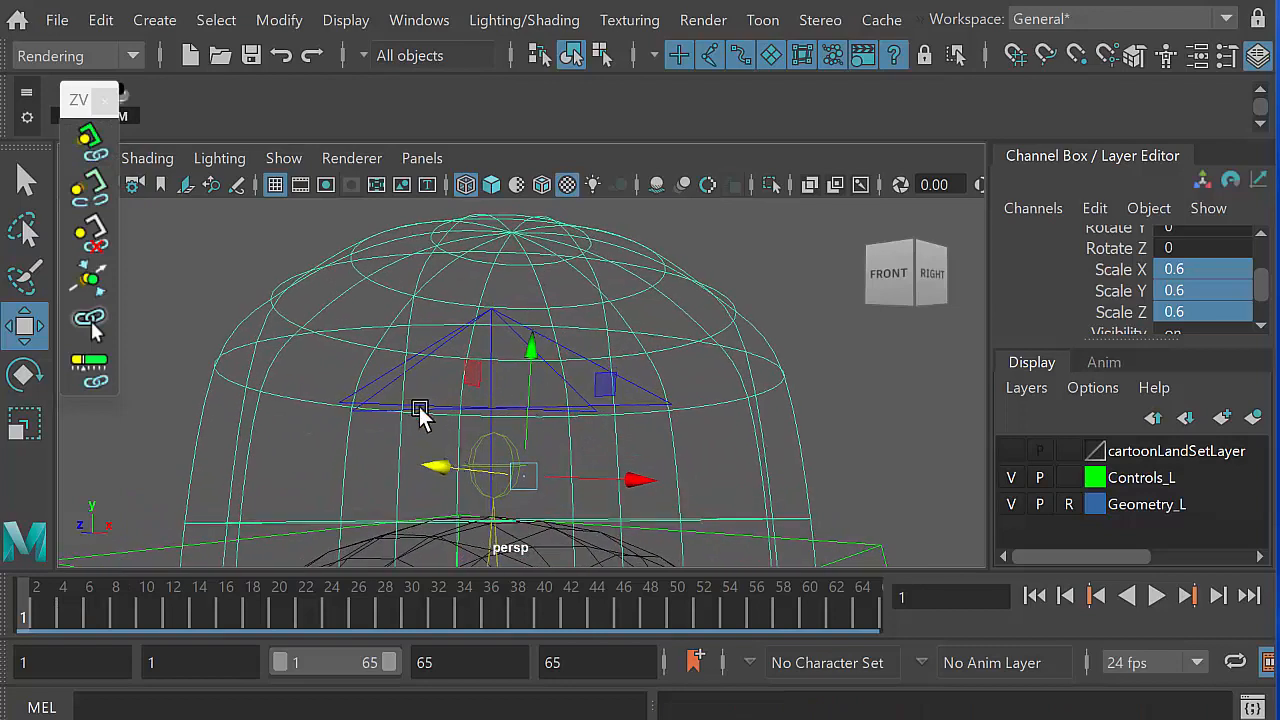
middle_click_drag(532, 410, 524, 399, "alt")
right_click_drag(524, 399, 788, 453, "alt")
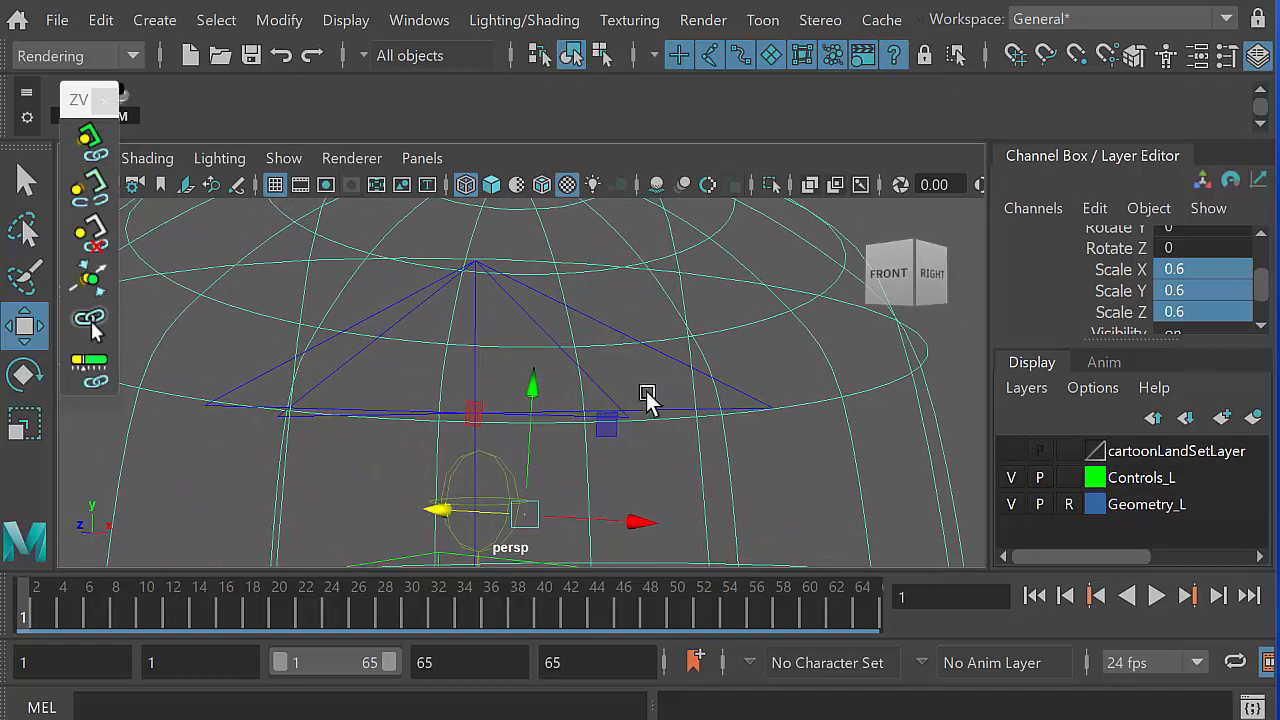
left_click(335, 372)
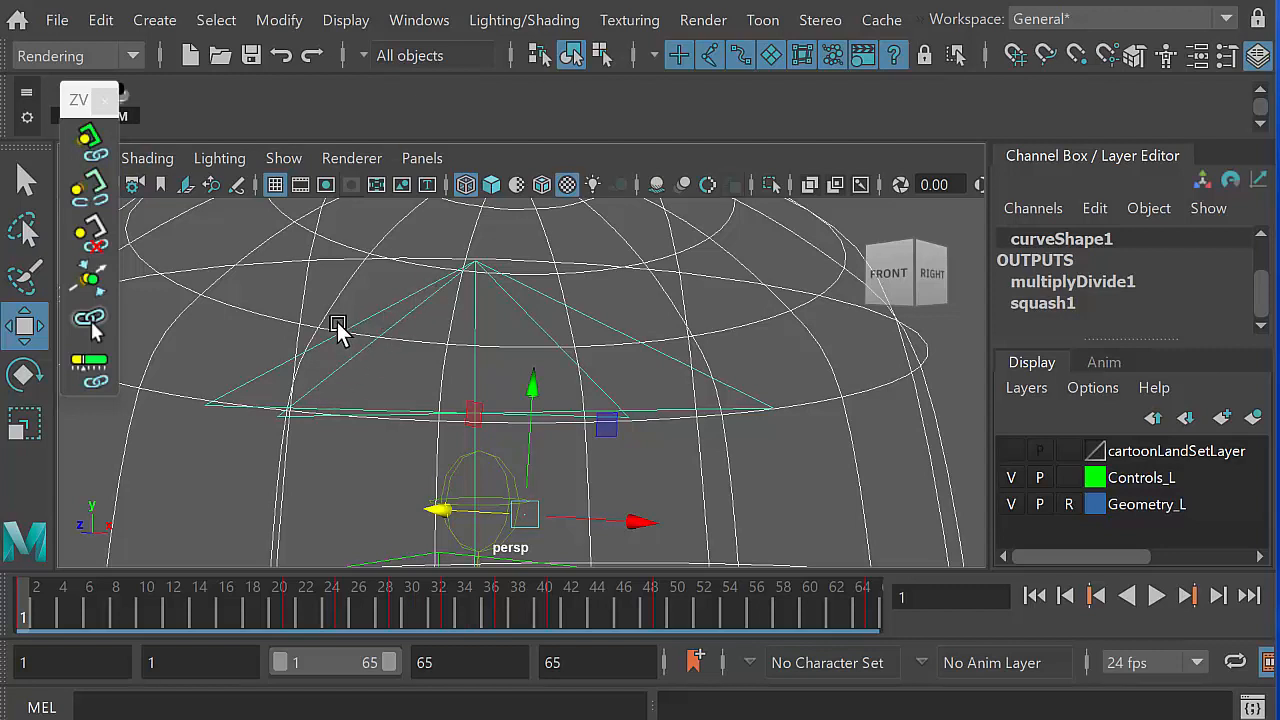
left_click(90, 150)
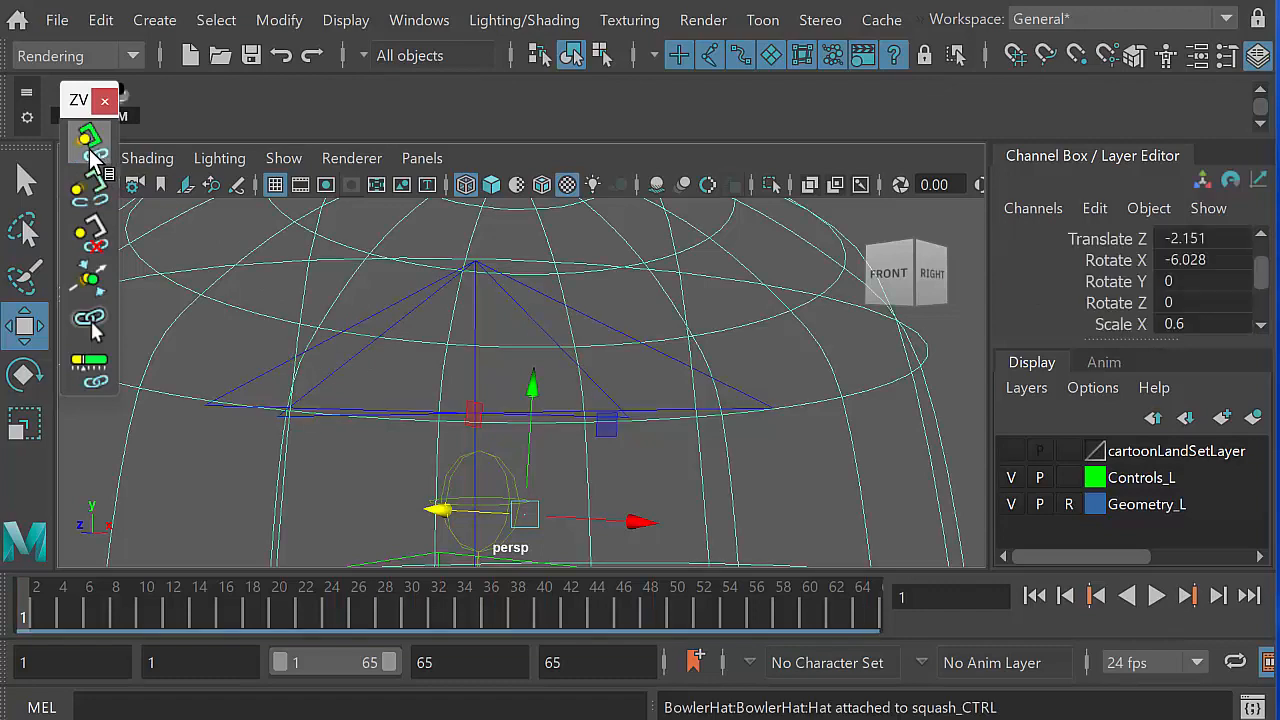
Step: Deselect everything, play the shot through shotCam to check that the hat follows Monty's head, and return to frame 1
right_click_drag(519, 368, 340, 385, "alt")
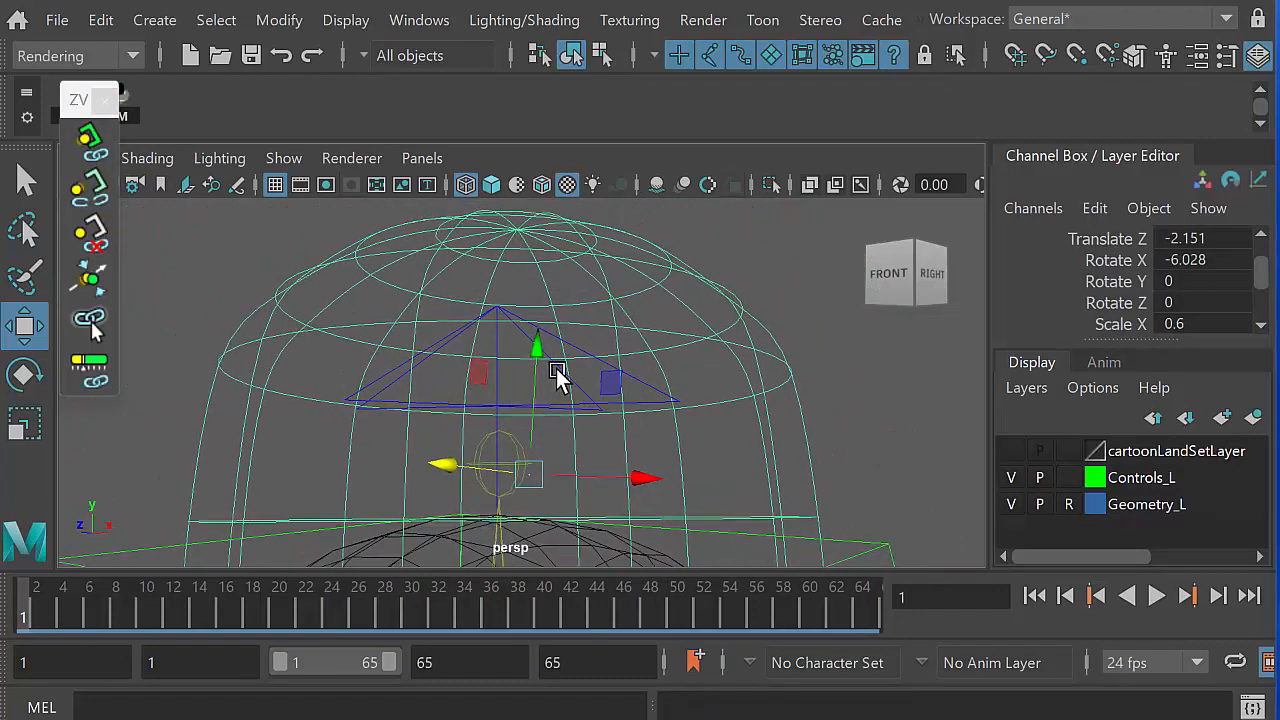
key("space")
key("space")
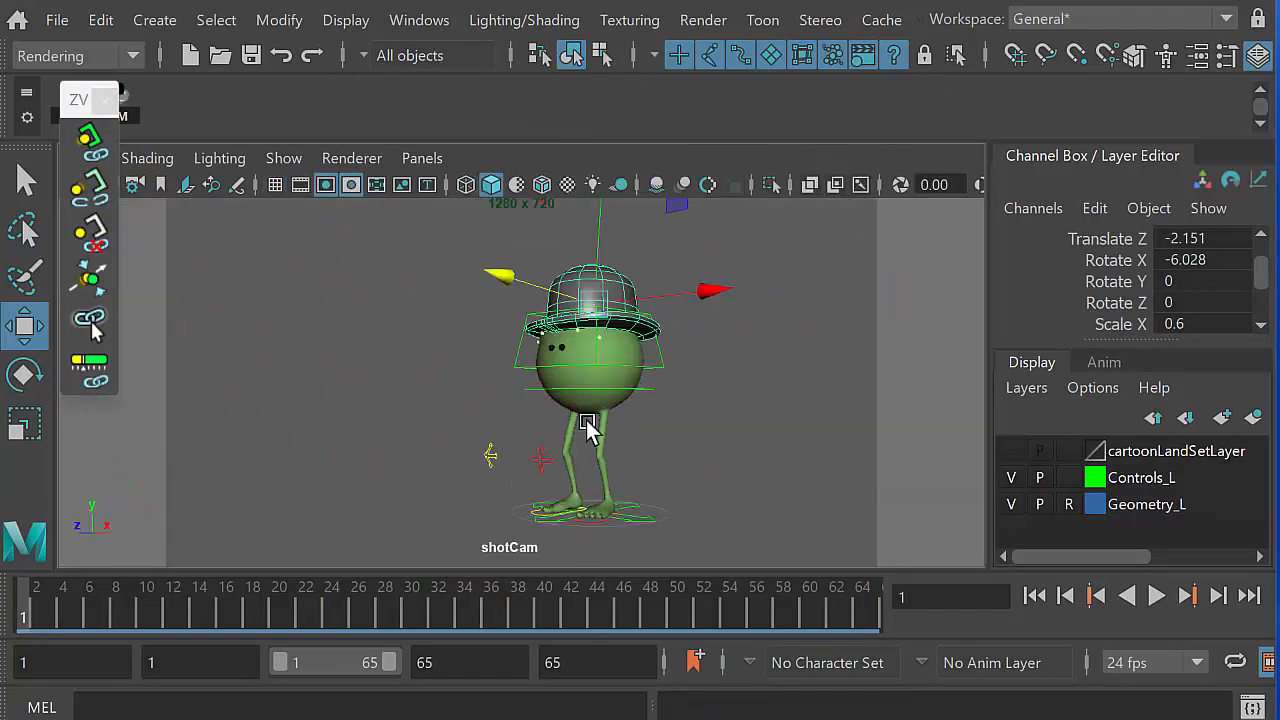
left_click(354, 449)
left_click(1153, 597)
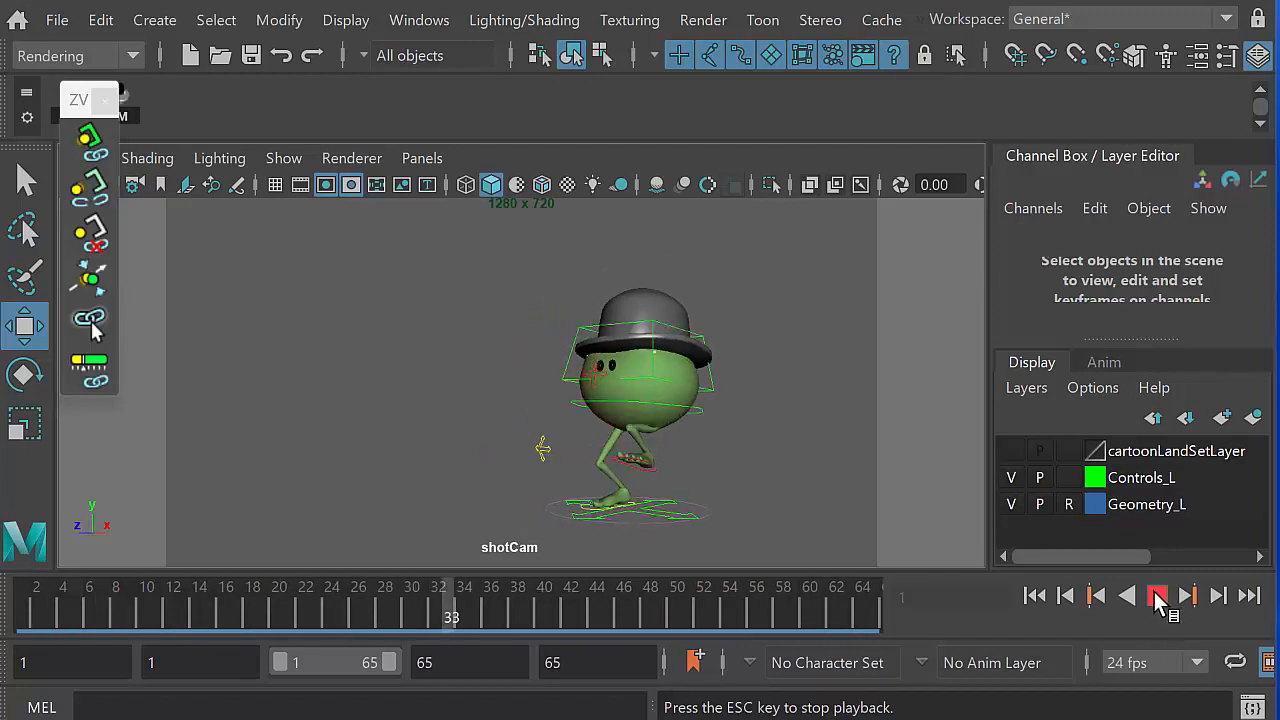
left_click(1157, 597)
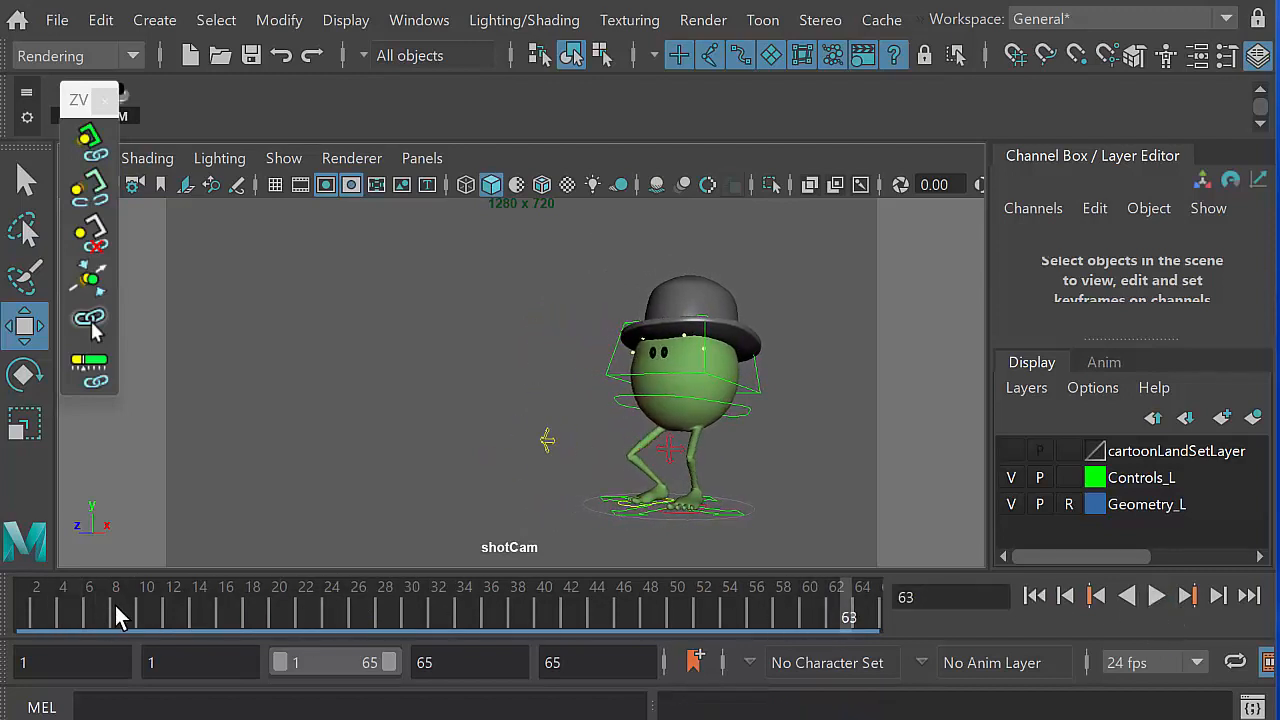
left_click_drag(117, 606, 8, 590)
Step: Show Monty's whole head and hat in the persp view, play the motion, and go to frame 27
key("space")
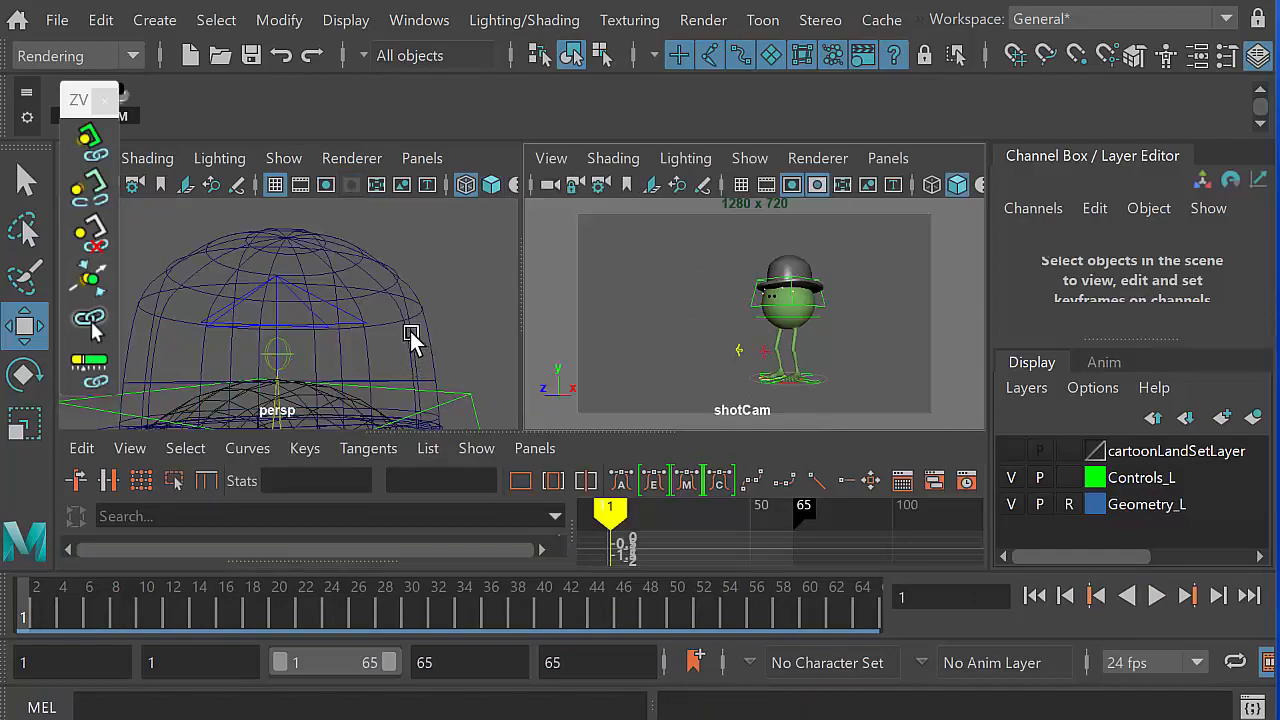
key("space")
middle_click_drag(486, 434, 571, 357, "alt")
right_click_drag(571, 357, 176, 341, "alt")
middle_click_drag(414, 398, 430, 318, "alt")
right_click_drag(430, 318, 211, 322, "alt")
left_click_drag(490, 408, 431, 449, "alt")
middle_click_drag(431, 449, 410, 366, "alt")
right_click_drag(410, 366, 110, 370, "alt")
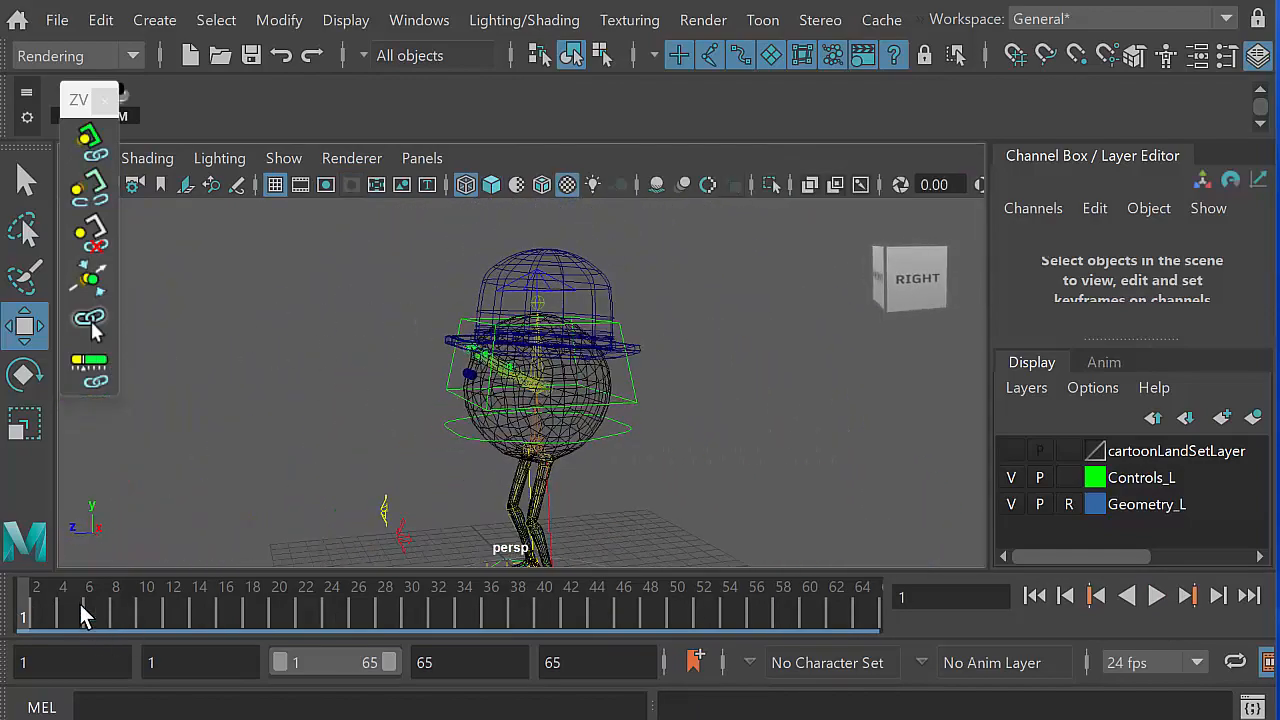
key("alt+v")
mouse_move(350, 612)
left_mouse_down()
mouse_move(406, 611)
mouse_move(356, 614)
mouse_move(379, 612)
mouse_move(368, 615)
left_mouse_up()
Step: Try to detach the hat with ZV Parent Master at frame 27 with only the squash control selected
right_click_drag(430, 385, 900, 515, "alt")
middle_click_drag(726, 430, 732, 474, "alt")
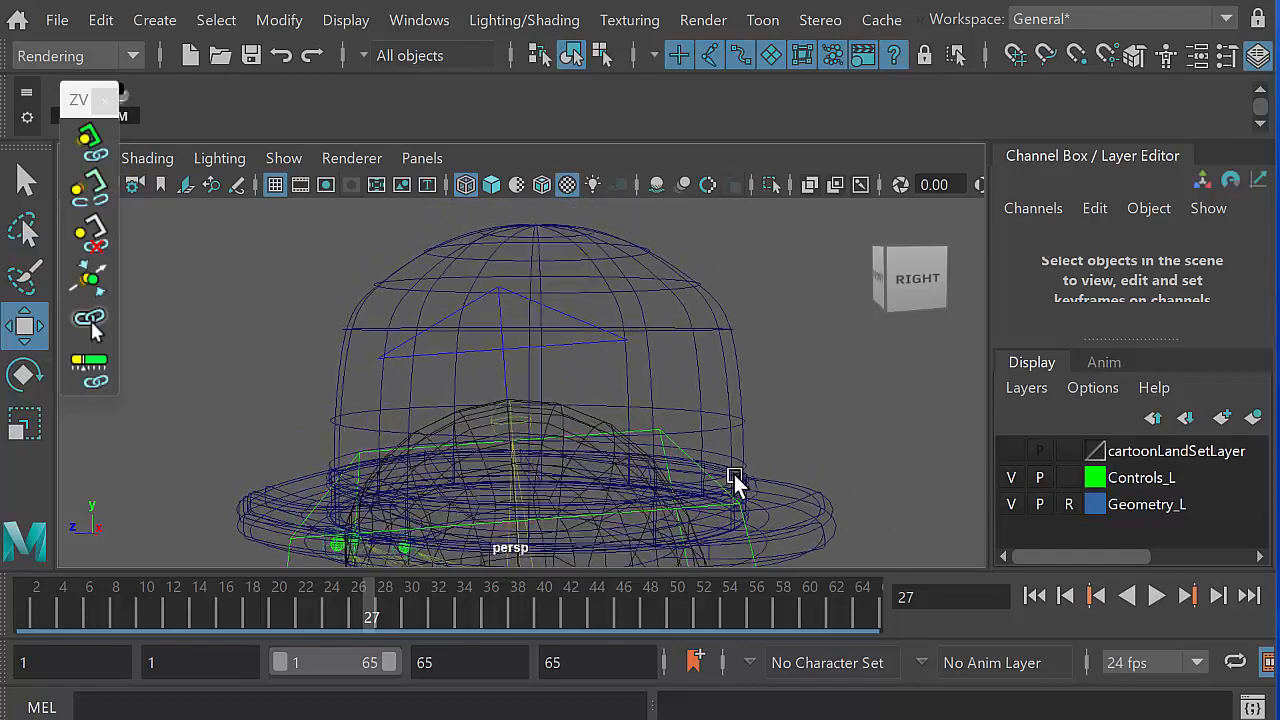
right_click_drag(732, 474, 767, 415, "alt")
left_click_drag(760, 304, 793, 366)
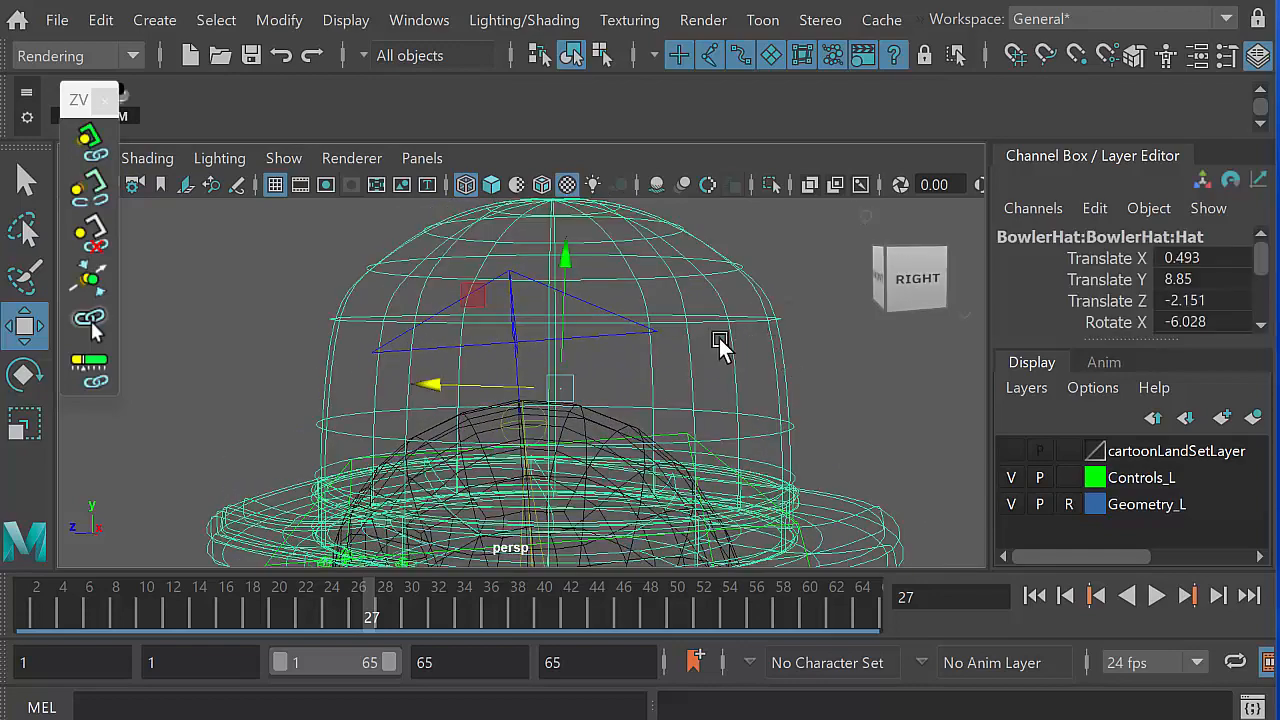
left_click(614, 334)
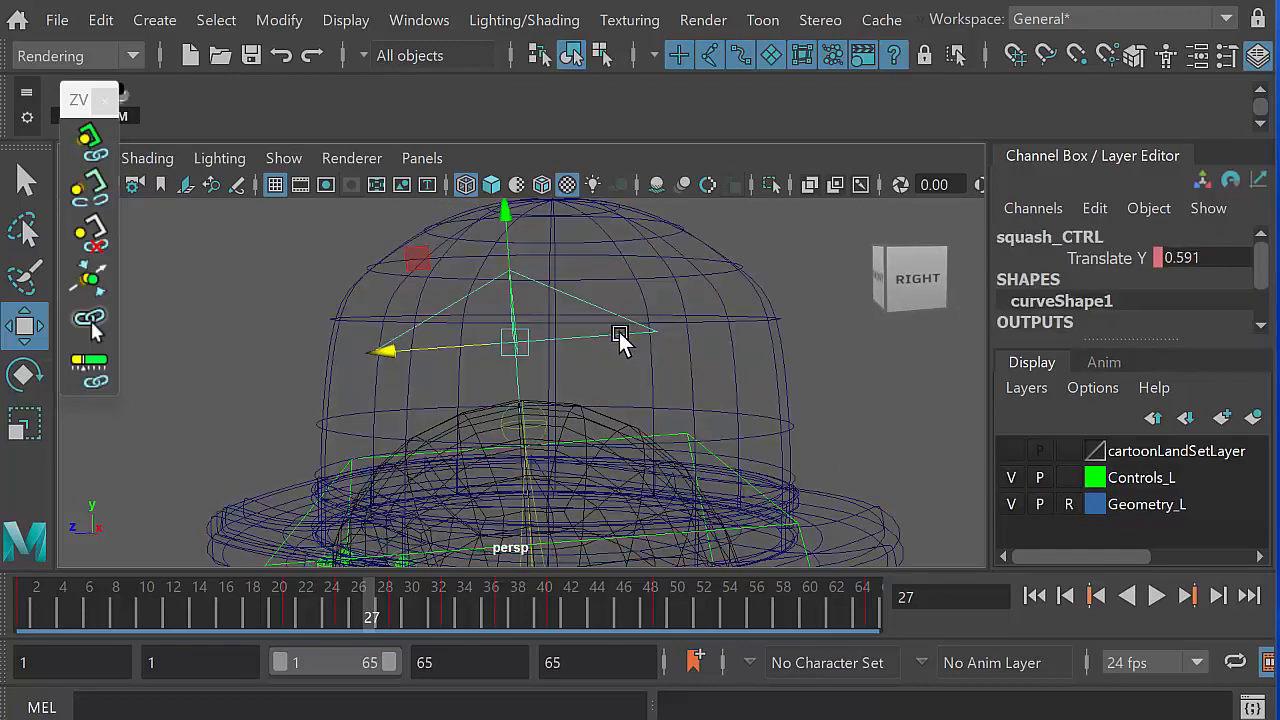
left_click_drag(596, 360, 551, 414, "alt")
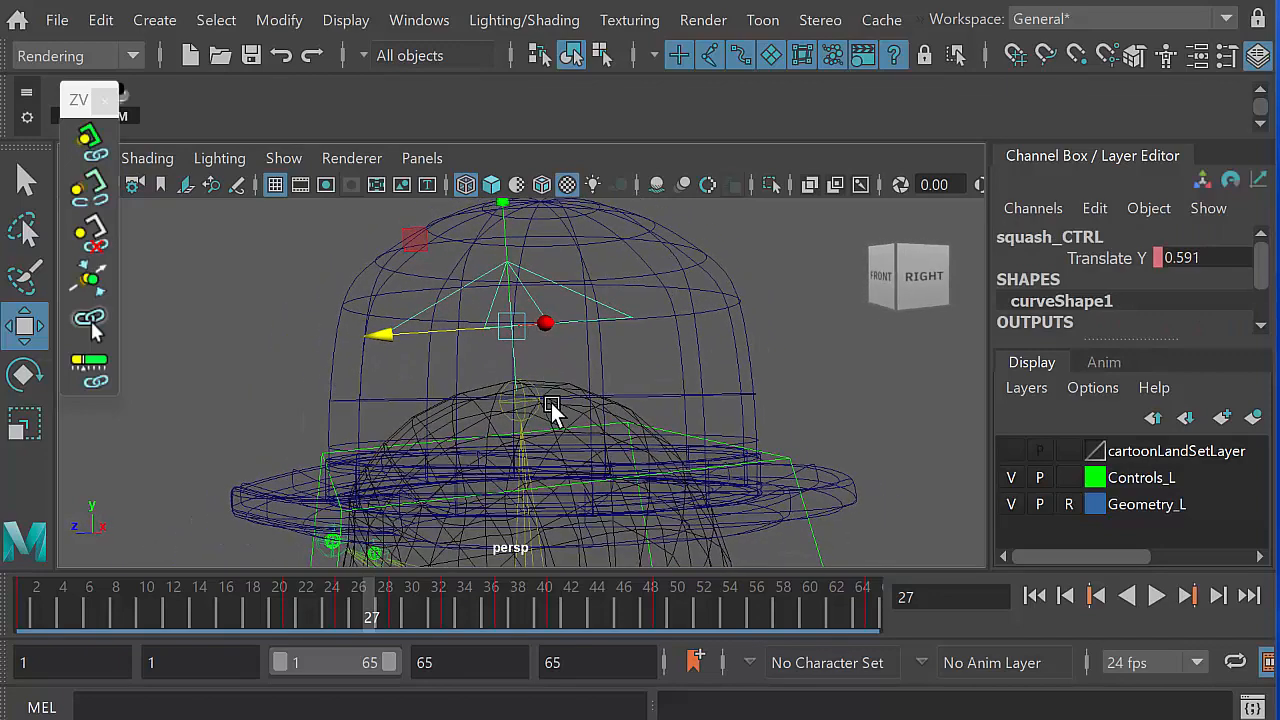
left_click(91, 194)
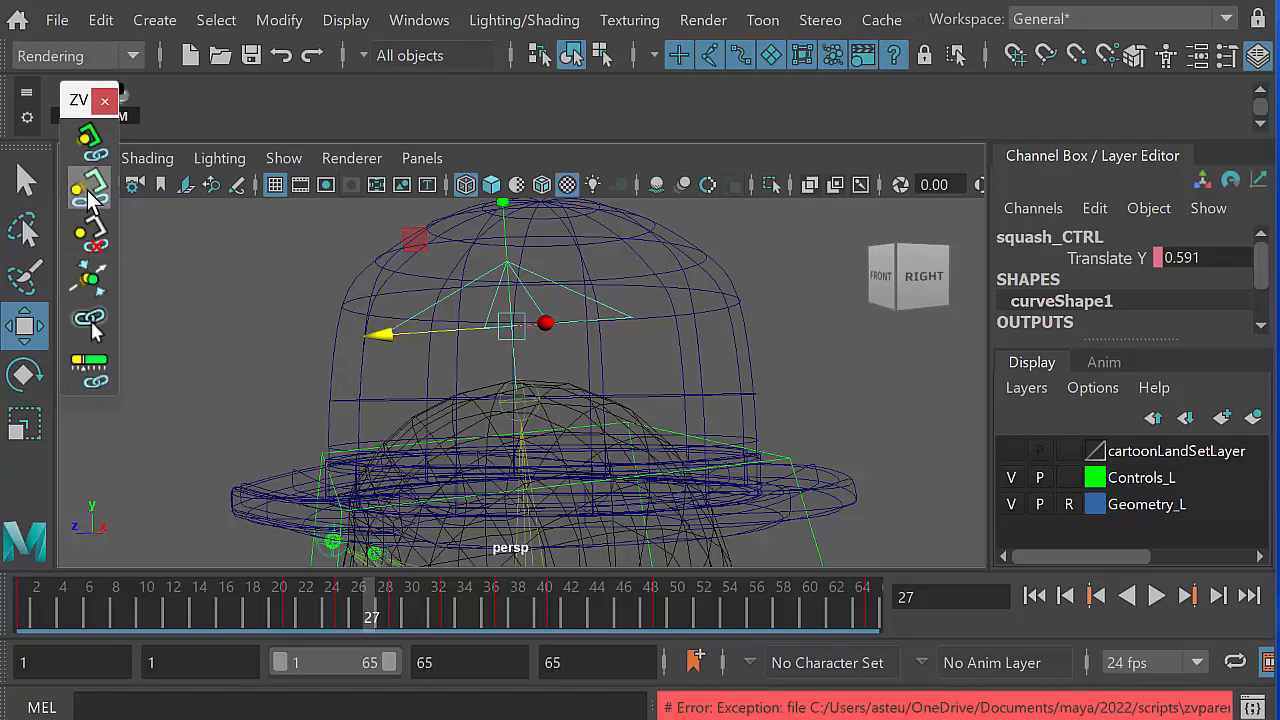
Step: Select the hat together with the squash control and detach the hat with ZV Parent Master at frame 27
left_click(365, 326)
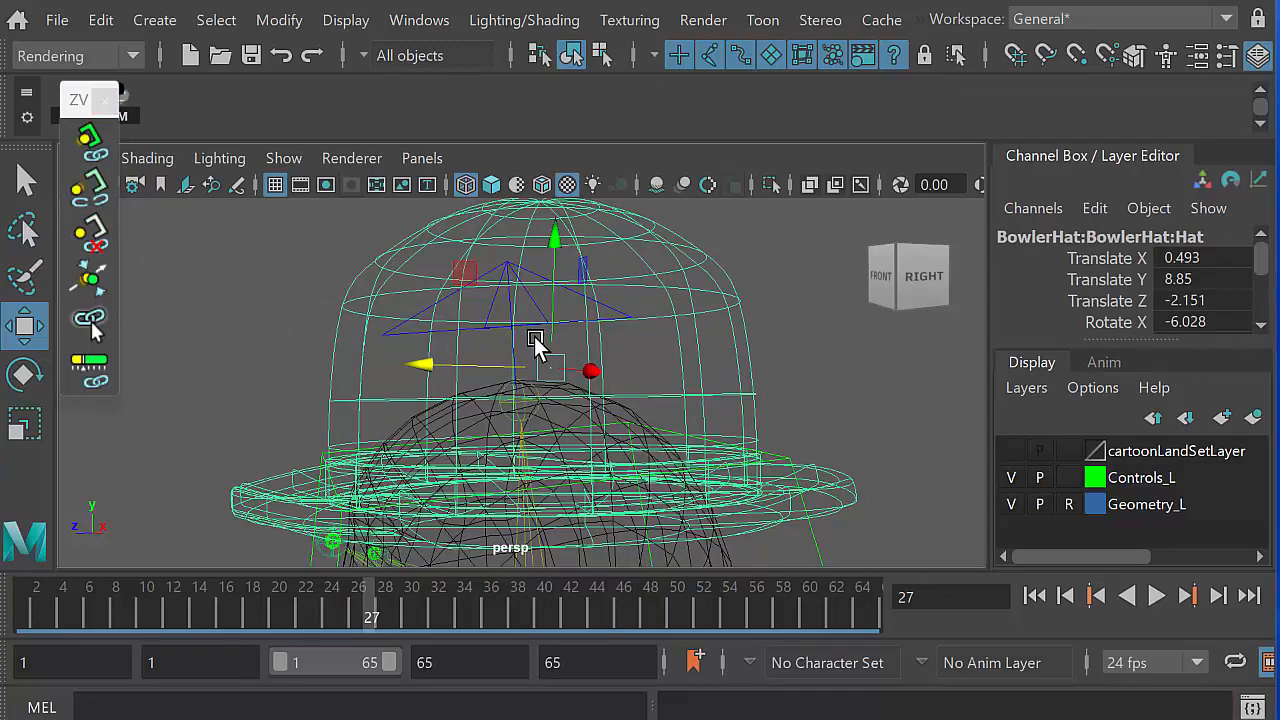
middle_click_drag(519, 350, 511, 398, "alt")
right_click_drag(511, 398, 900, 490, "alt")
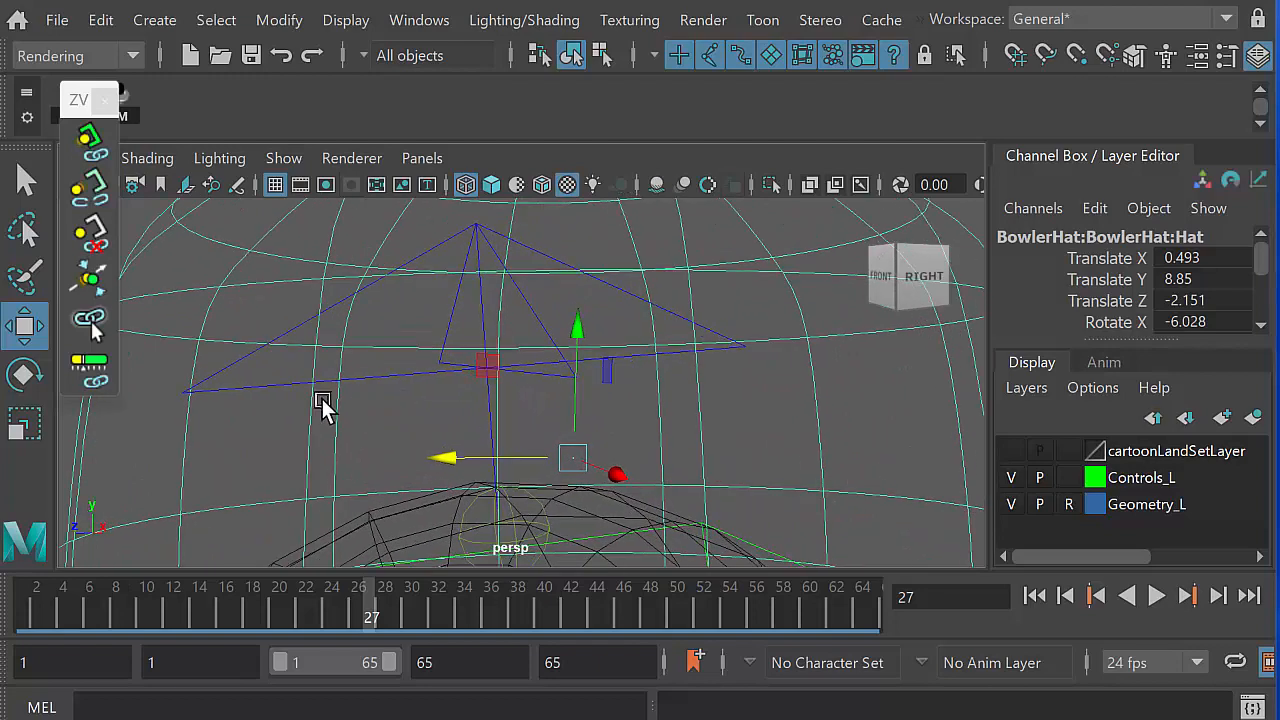
left_click(270, 384)
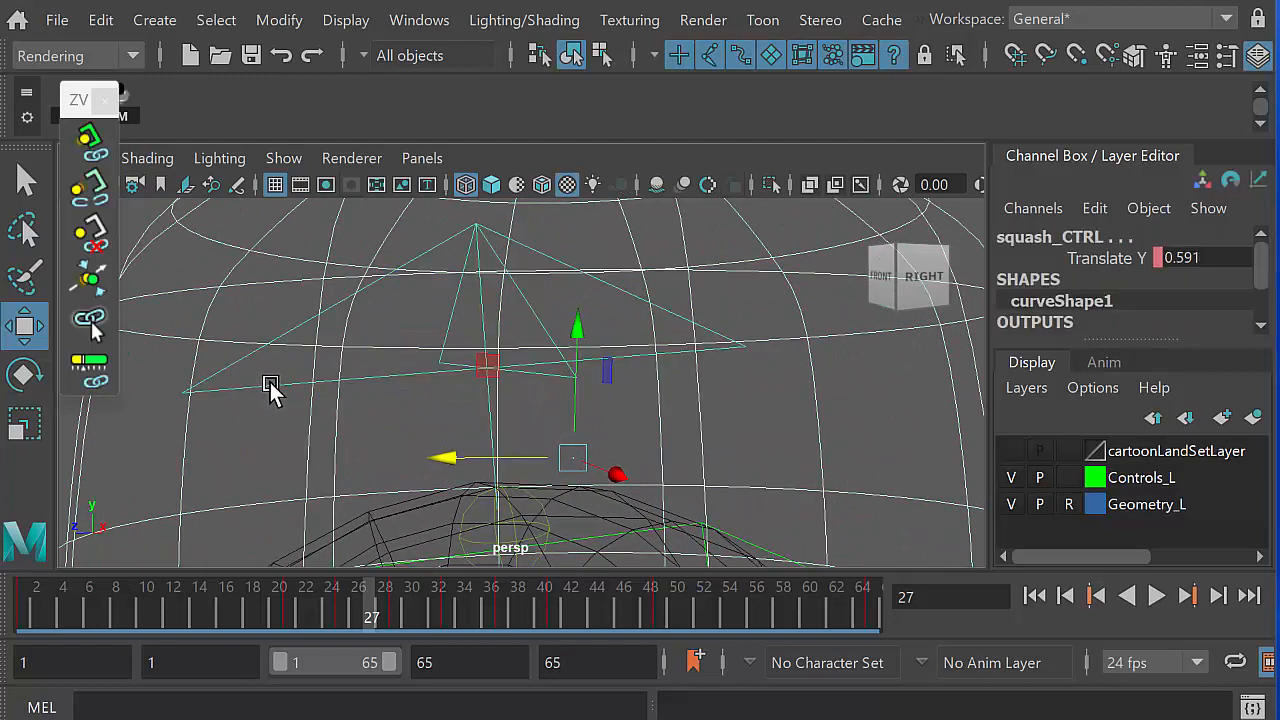
left_click(90, 193)
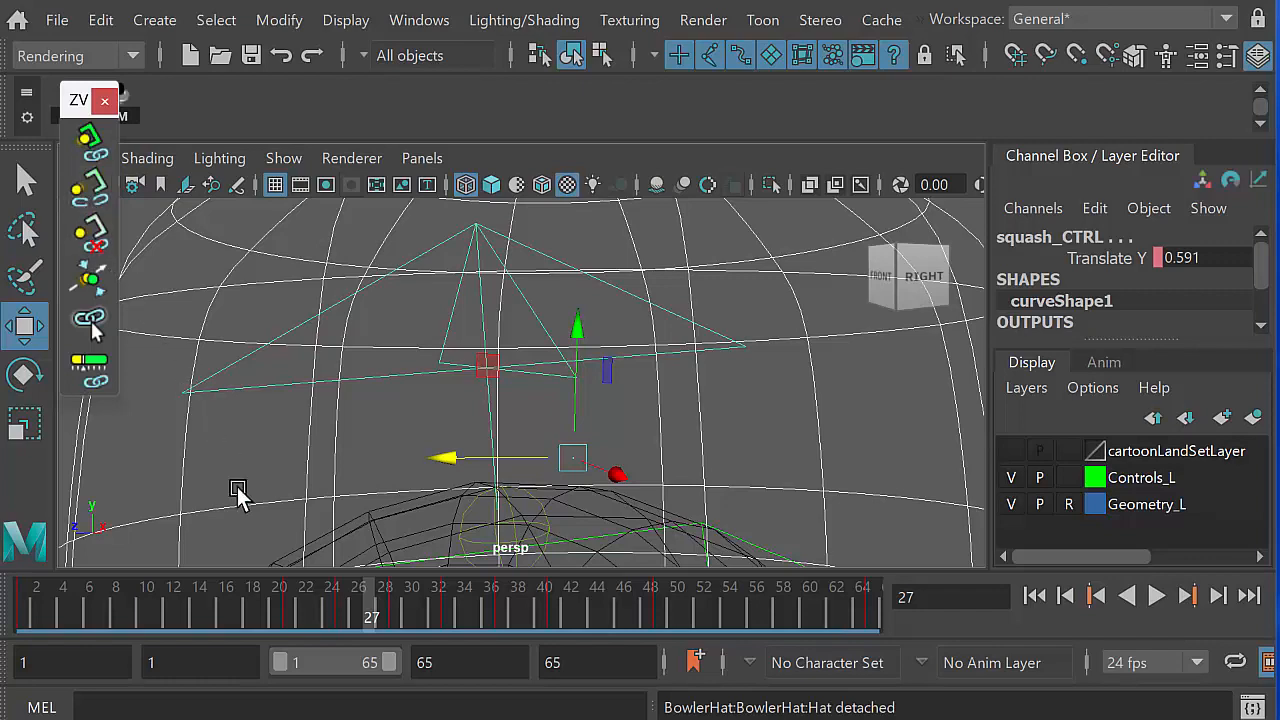
Step: Play the shot through shotCam from frame 1 with nothing selected to check the hat's motion after detaching
key("space")
key("space")
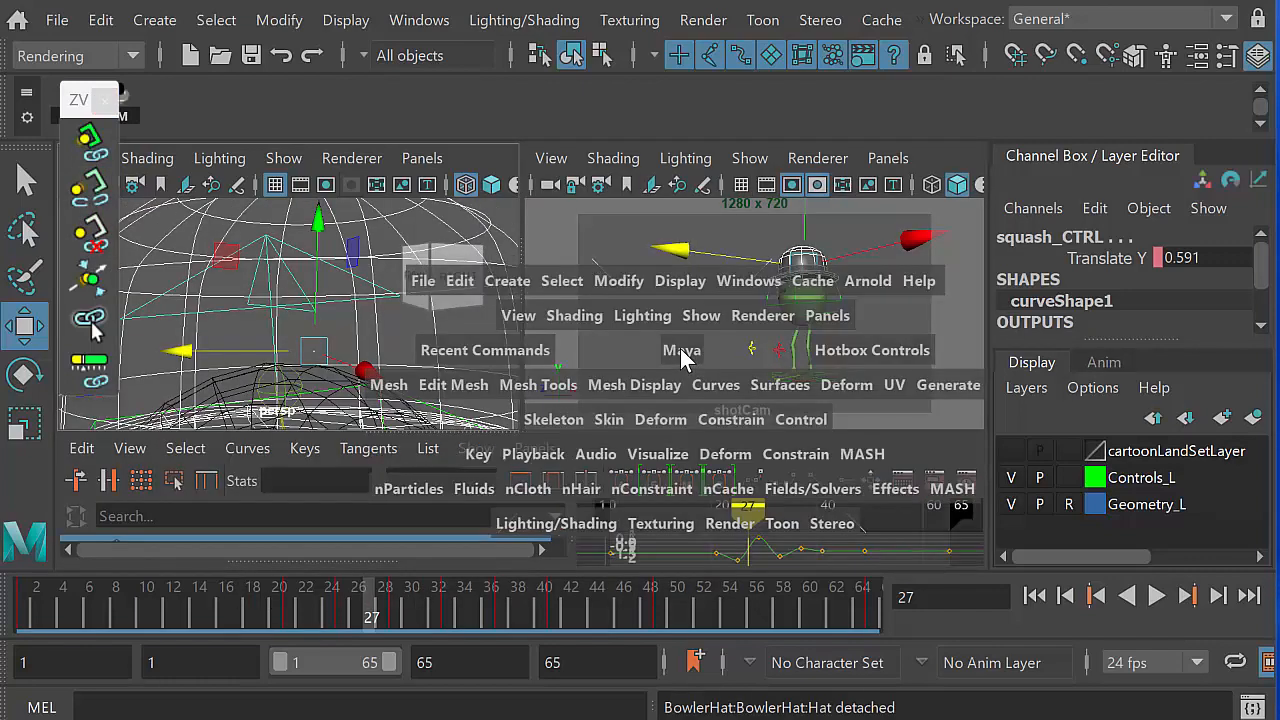
left_click_drag(115, 615, 68, 617)
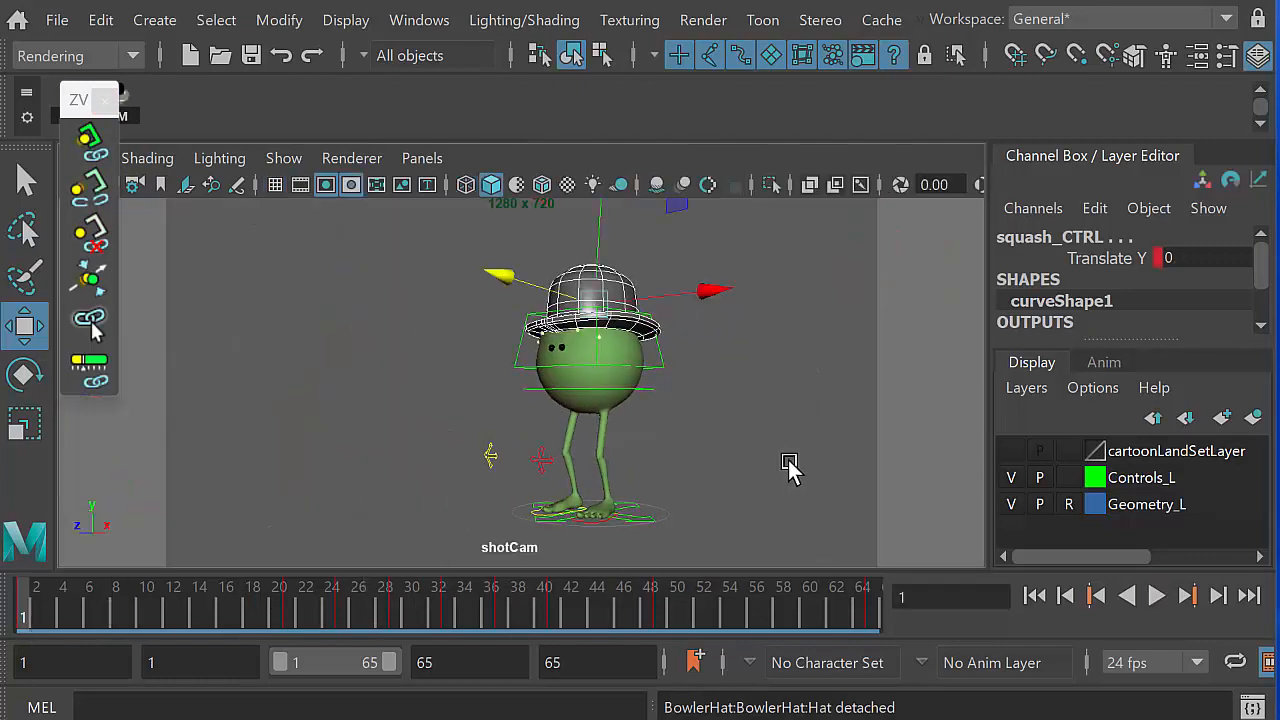
left_click(788, 462)
left_click(1156, 596)
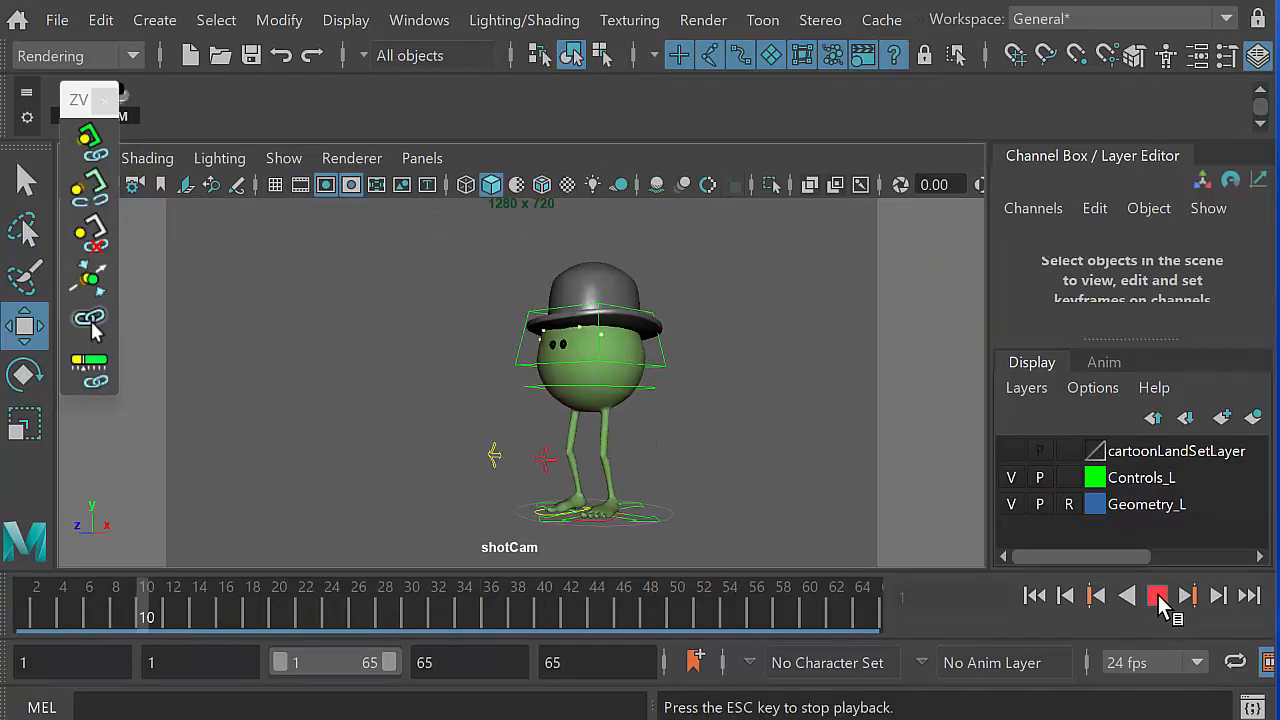
left_click(1156, 596)
Step: Set a key on the bowler hat at frame 27
mouse_move(378, 595)
left_mouse_down()
mouse_move(357, 608)
mouse_move(371, 615)
left_mouse_up()
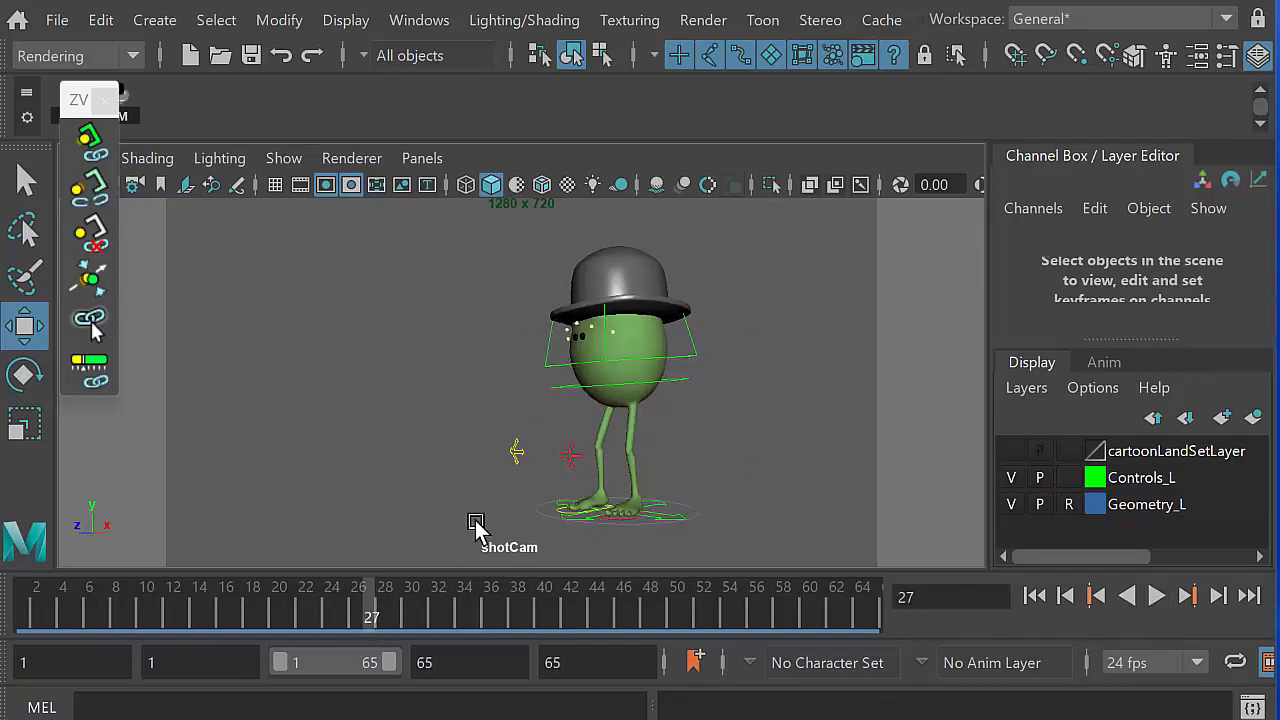
left_click(634, 268)
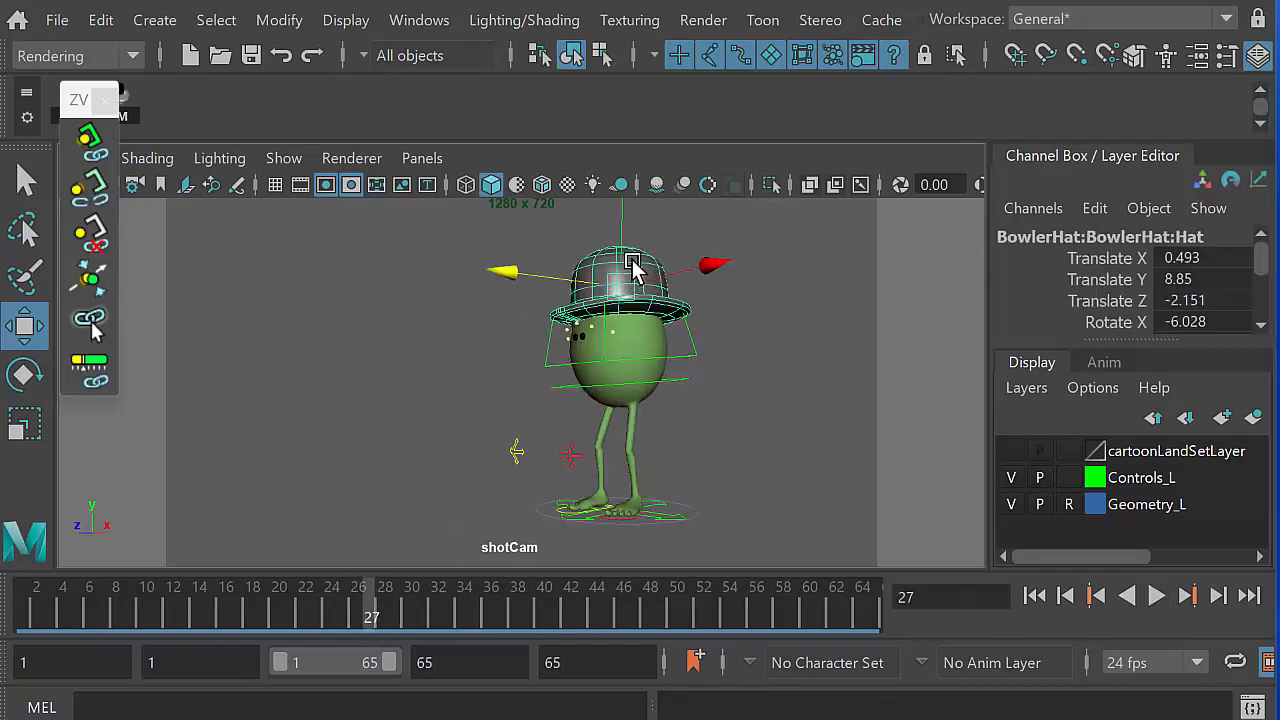
key("s")
Step: At frame 31, move the hat up and back off Monty's head in persp, to about Translate X 0.38, Y 12.31, Z -3.96
left_click_drag(372, 608, 432, 618)
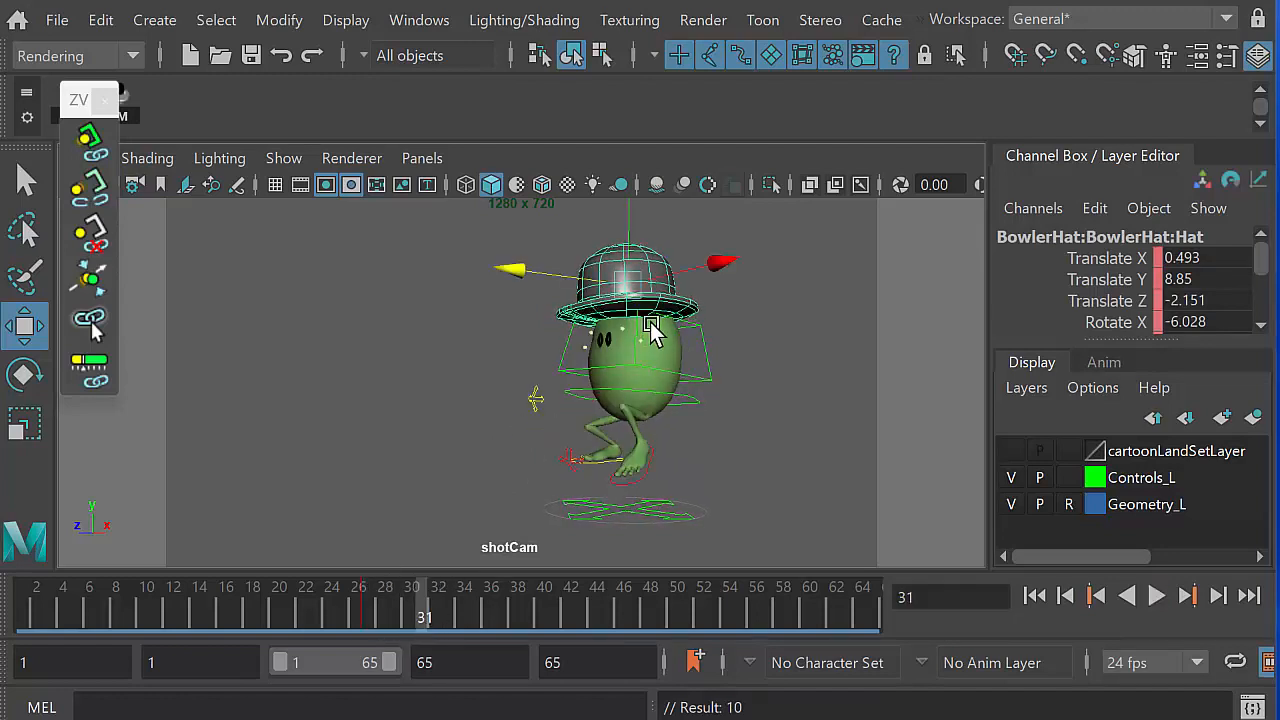
key("space")
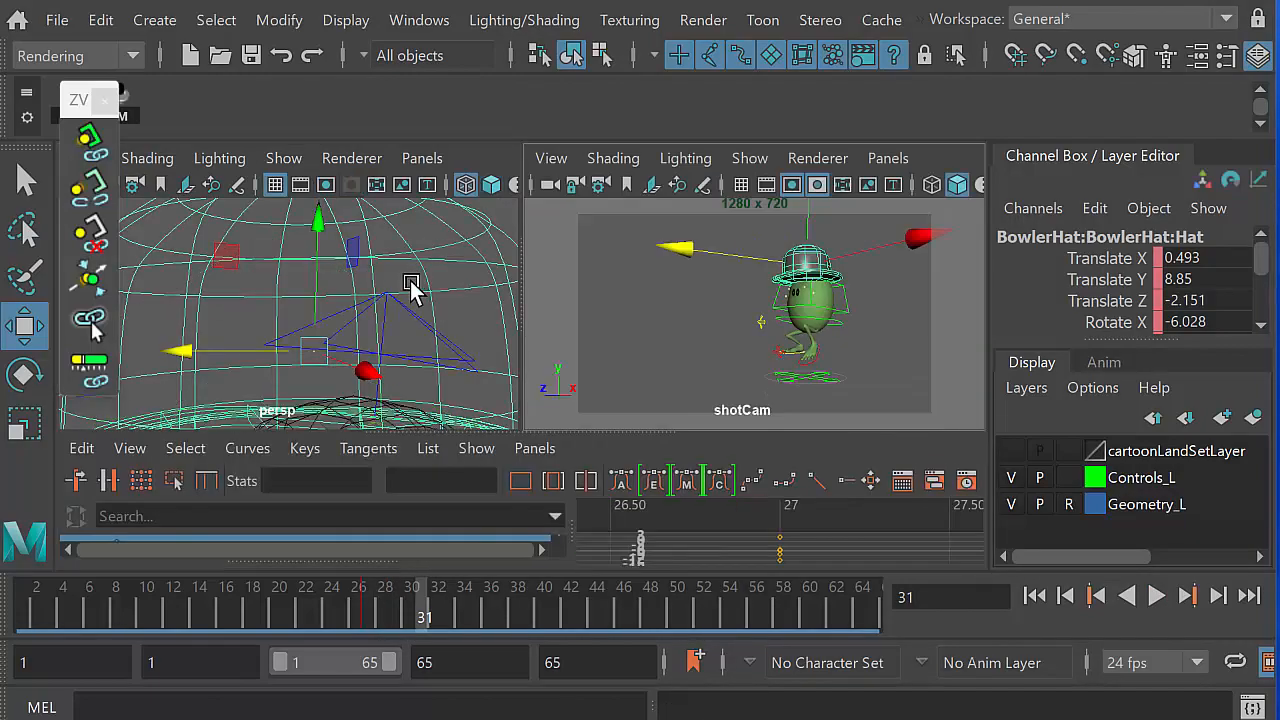
key("space")
right_click_drag(585, 376, 188, 369, "alt")
left_click_drag(465, 420, 390, 424, "alt")
left_click_drag(537, 246, 537, 178)
left_click_drag(398, 298, 431, 306)
left_click_drag(478, 420, 640, 420, "alt")
left_click_drag(462, 242, 460, 222)
left_click_drag(566, 411, 472, 498, "alt")
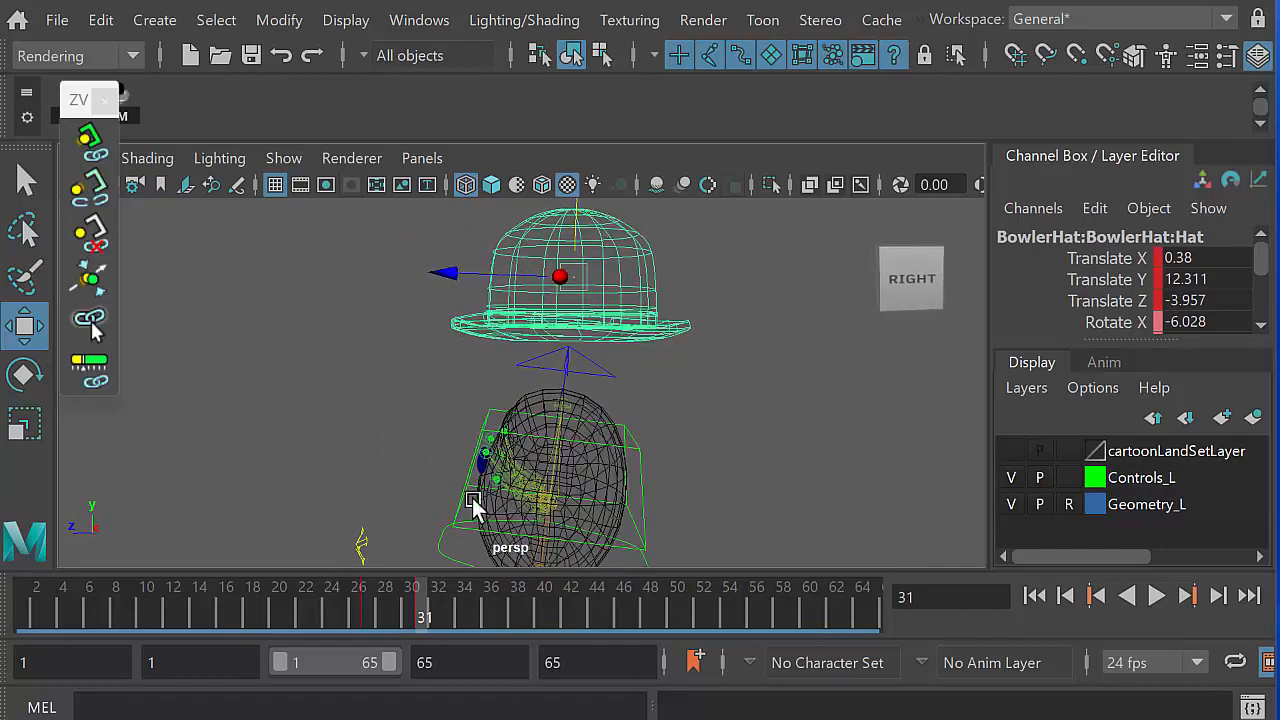
Step: At frame 35, move the hat higher and slightly further back, to about Translate Y 13.66 and Z -4.53
mouse_move(424, 612)
left_mouse_down()
mouse_move(466, 606)
mouse_move(423, 620)
mouse_move(477, 620)
left_mouse_up()
middle_click_drag(604, 372, 574, 454, "alt")
right_click_drag(574, 454, 512, 414, "alt")
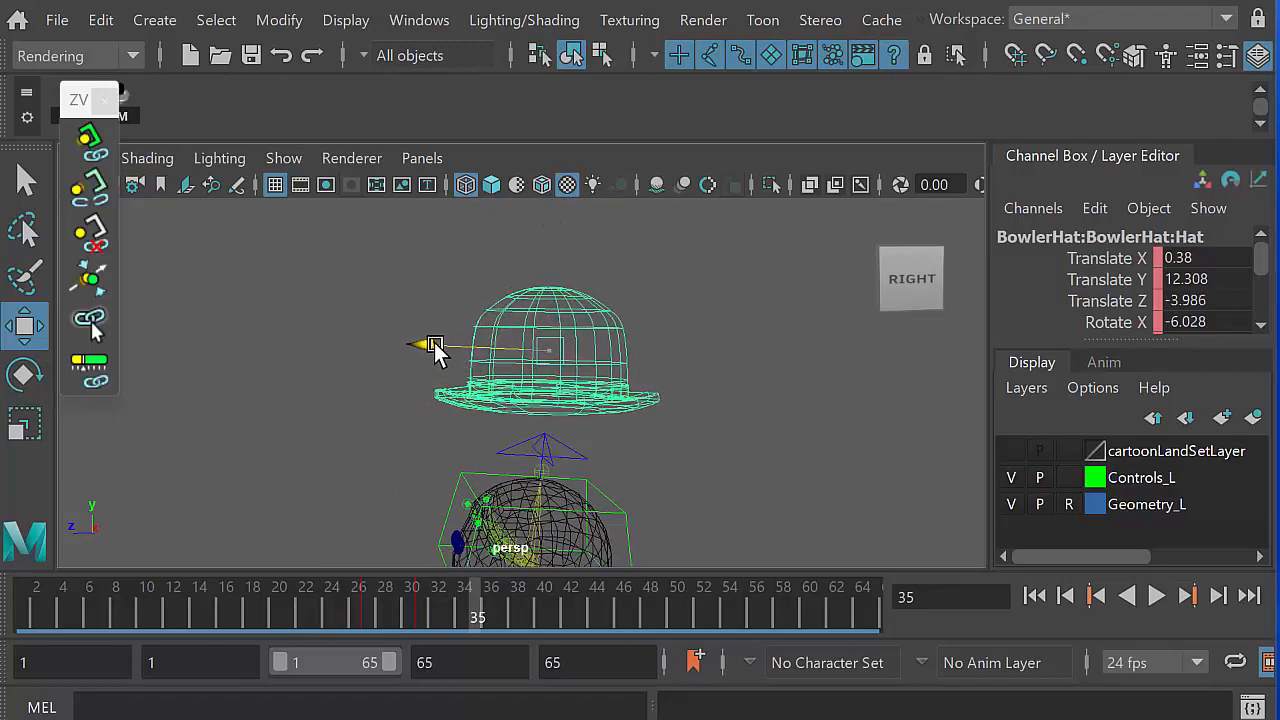
left_click_drag(435, 344, 449, 345)
left_click_drag(566, 266, 555, 237)
left_click_drag(506, 448, 500, 415, "alt")
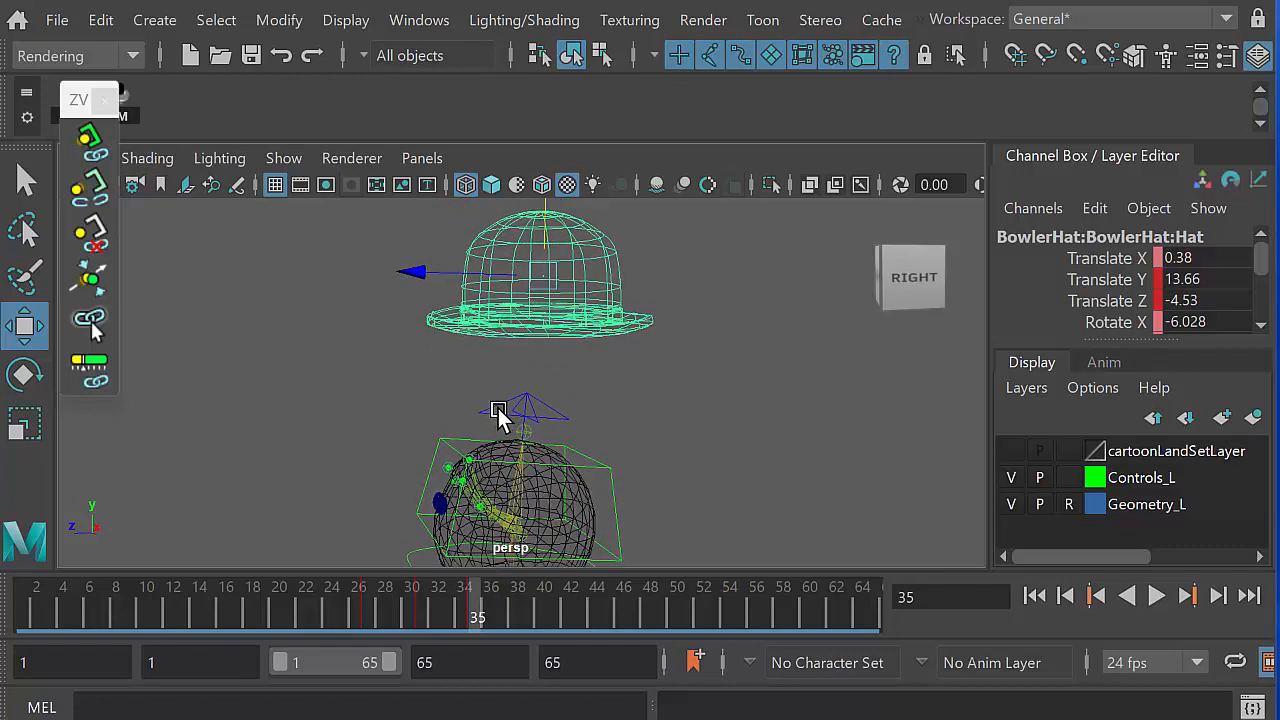
Step: At frame 39, move the bowler hat back down onto Monty's head, to about Translate X 0.14, Y 8.58, Z -3.78
left_click_drag(357, 603, 531, 617)
left_click_drag(539, 208, 449, 446)
middle_click_drag(449, 446, 423, 377, "alt")
right_click_drag(423, 377, 620, 429, "alt")
left_click_drag(390, 287, 443, 358)
left_click_drag(492, 226, 497, 236)
mouse_move(537, 605)
left_mouse_down()
mouse_move(550, 605)
mouse_move(514, 603)
mouse_move(530, 605)
left_mouse_up()
left_click_drag(525, 430, 485, 283, "alt")
Step: In shaded display, lower the hat slightly to about Translate Y 8.36 and Z -3.76, and check its fit from several angles
key("5")
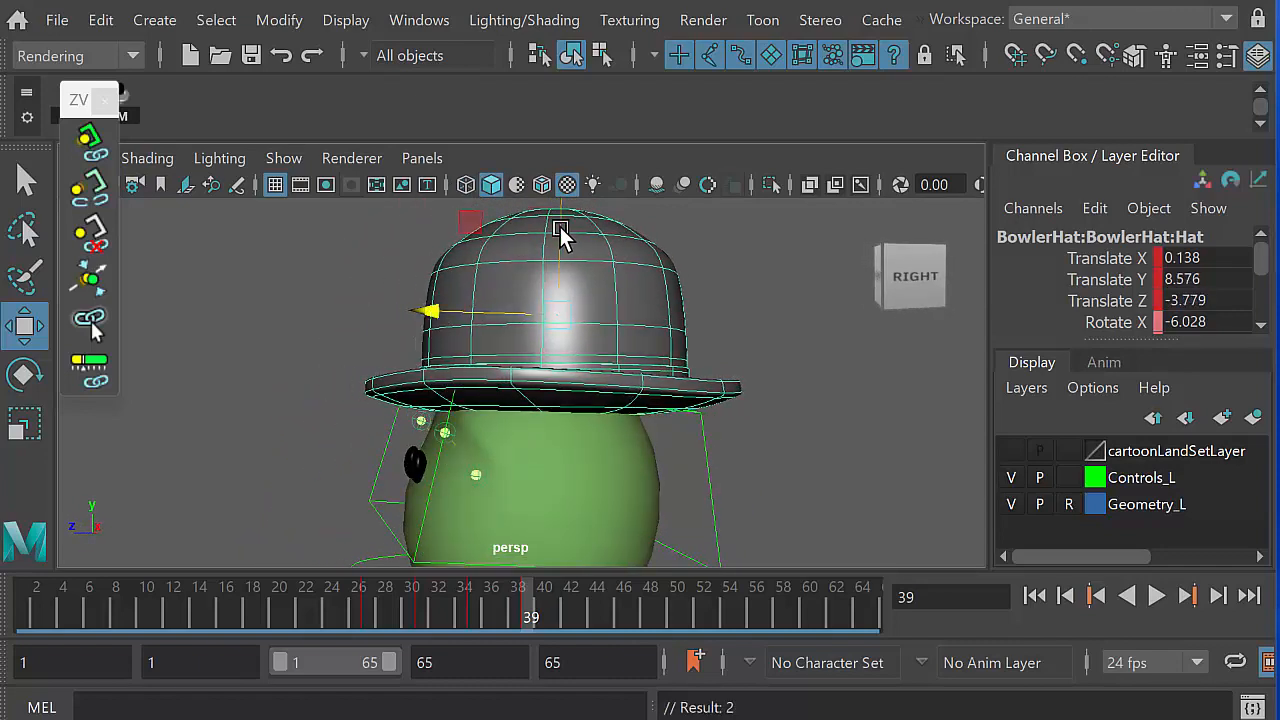
left_click_drag(560, 227, 543, 251)
left_click_drag(511, 427, 630, 432, "alt")
middle_click_drag(630, 432, 600, 371, "alt")
right_click_drag(600, 371, 620, 450, "alt")
middle_click_drag(620, 450, 588, 517, "alt")
left_click_drag(560, 463, 494, 443, "alt")
middle_click_drag(494, 443, 569, 474, "alt")
right_click_drag(569, 474, 645, 474, "alt")
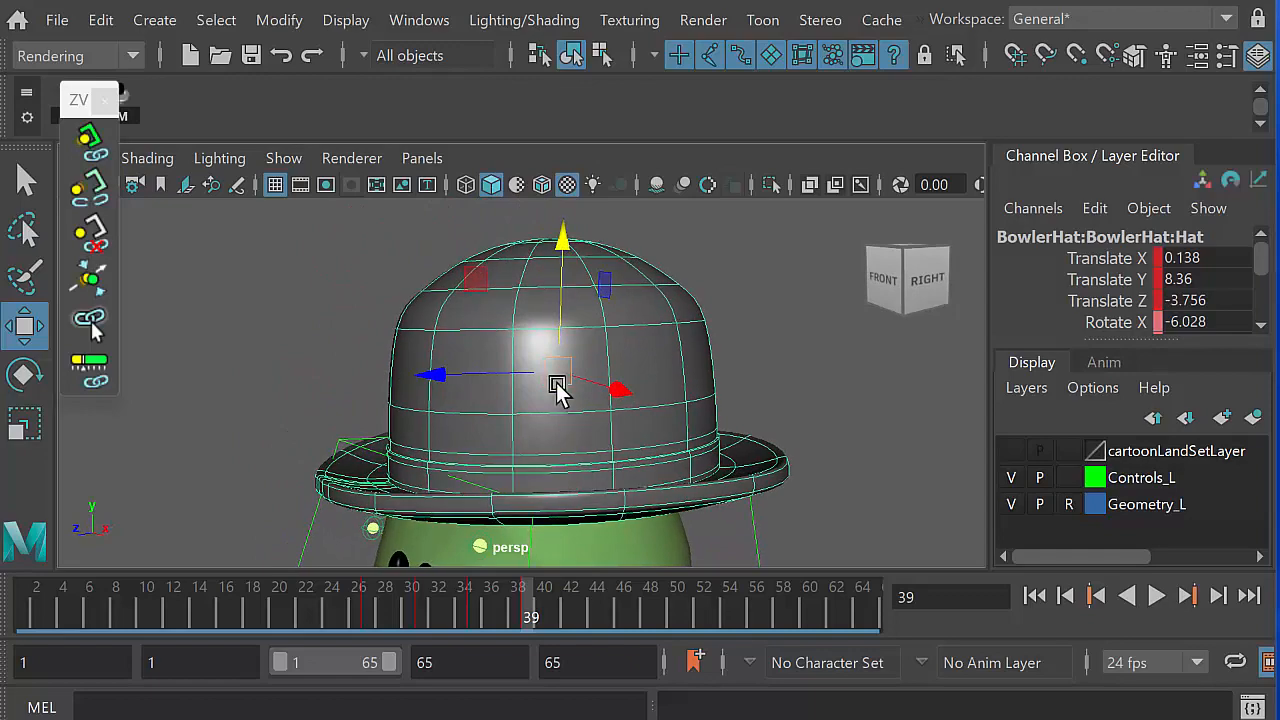
Step: Attach the bowler hat to Monty's squash_CTRL at frame 39 with ZV Parent Master, picking the control in wireframe display
key("4")
mouse_move(571, 434)
right_mouse_down("alt")
mouse_move(514, 457)
mouse_move(978, 547)
mouse_move(941, 491)
right_mouse_up("alt")
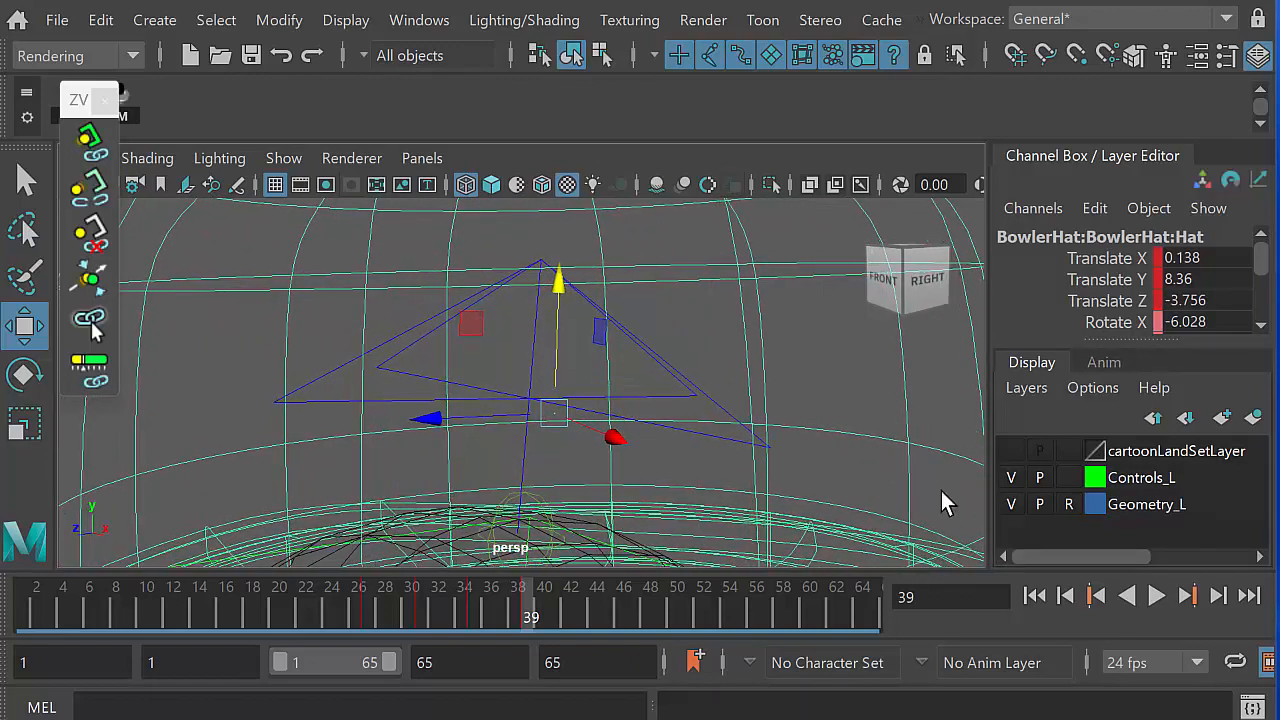
left_click(671, 366)
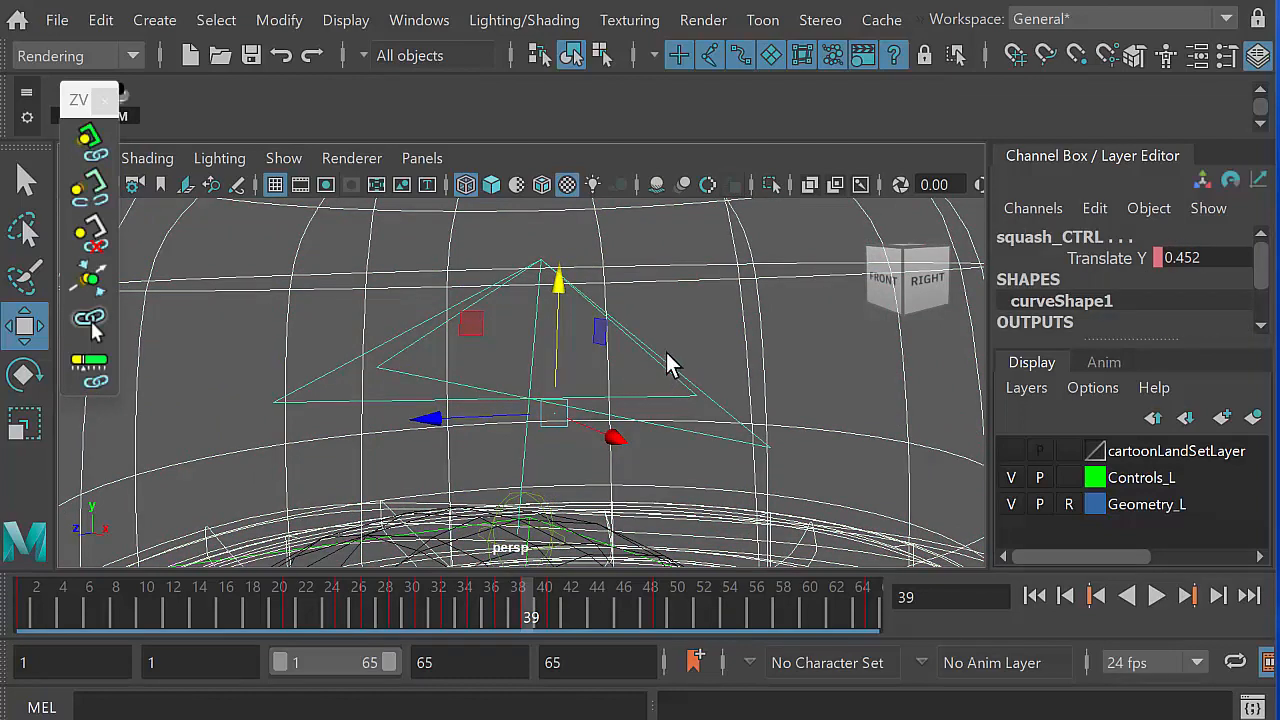
left_click(89, 140)
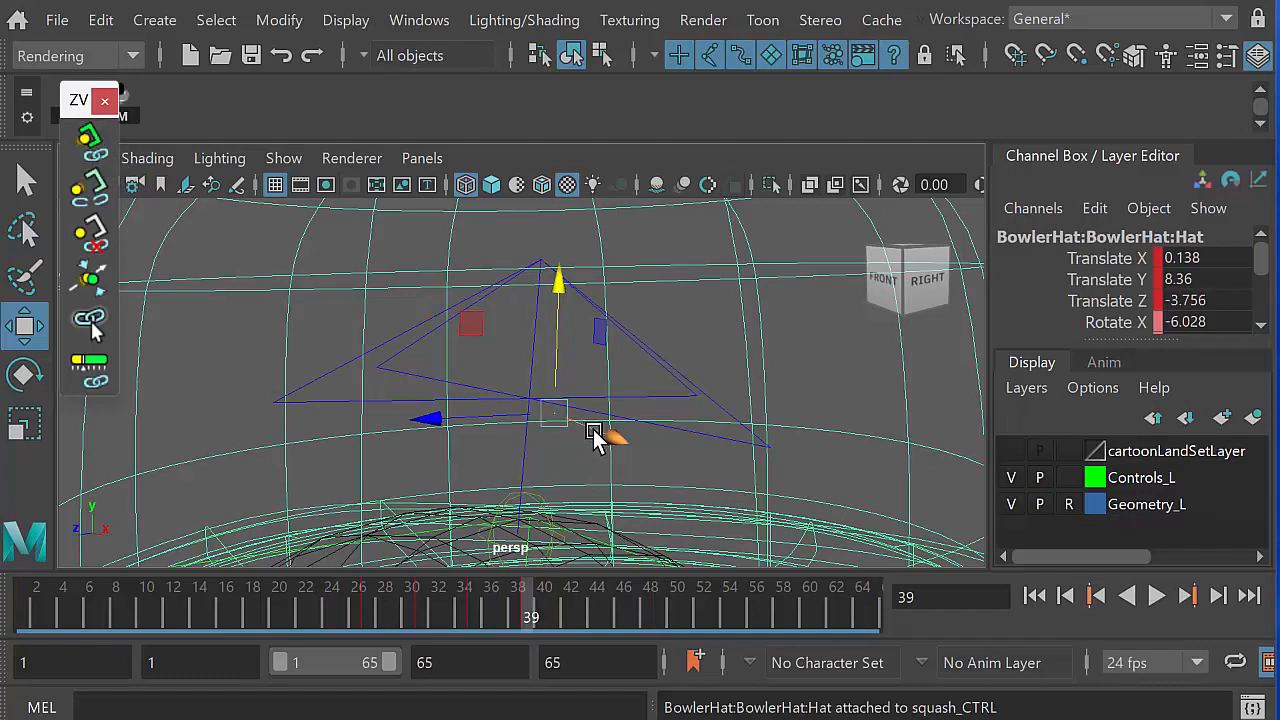
Step: Play the shot through shotCam with nothing selected to check the hat leaving and landing back on the head
key("space")
key("space")
left_click(944, 505)
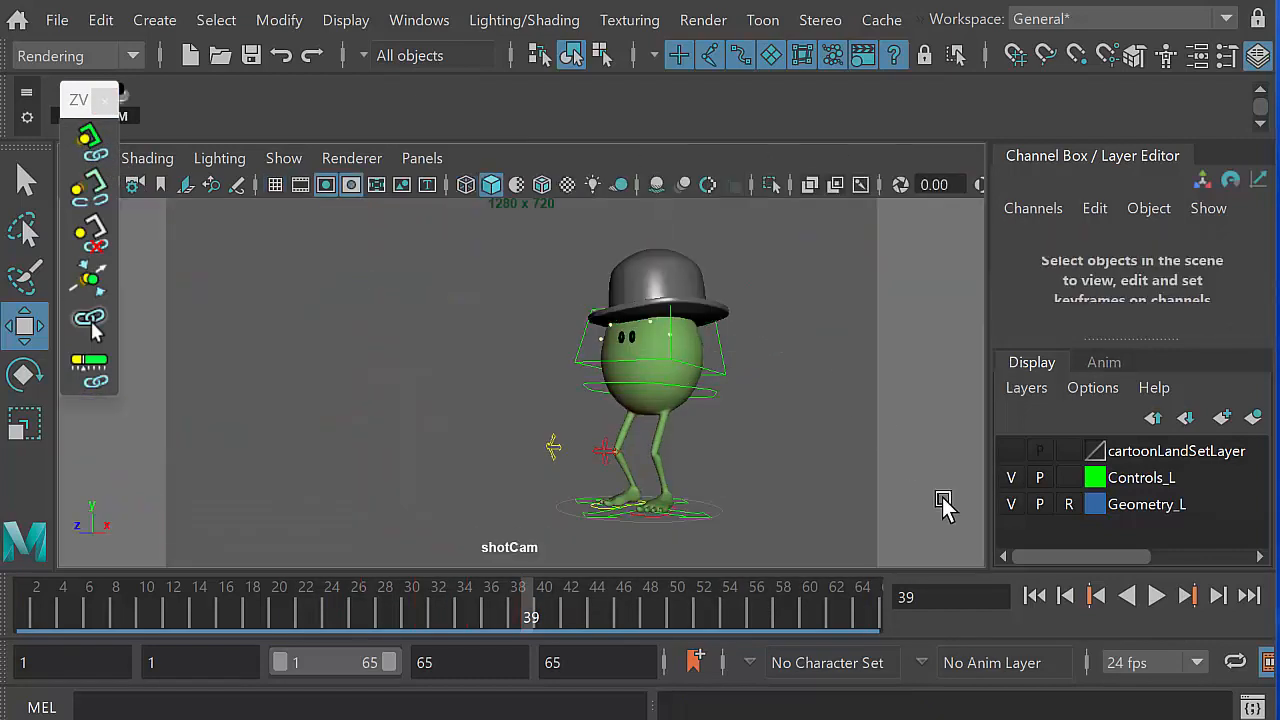
left_click(1157, 598)
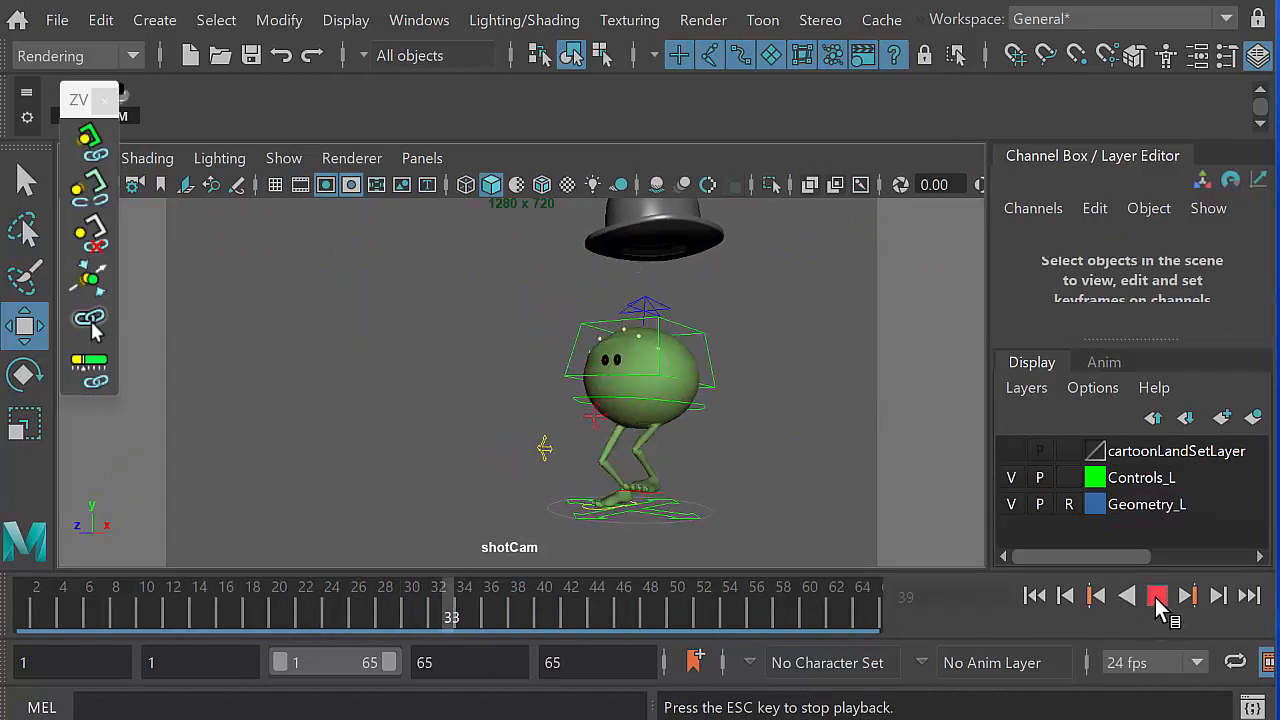
left_click(1157, 598)
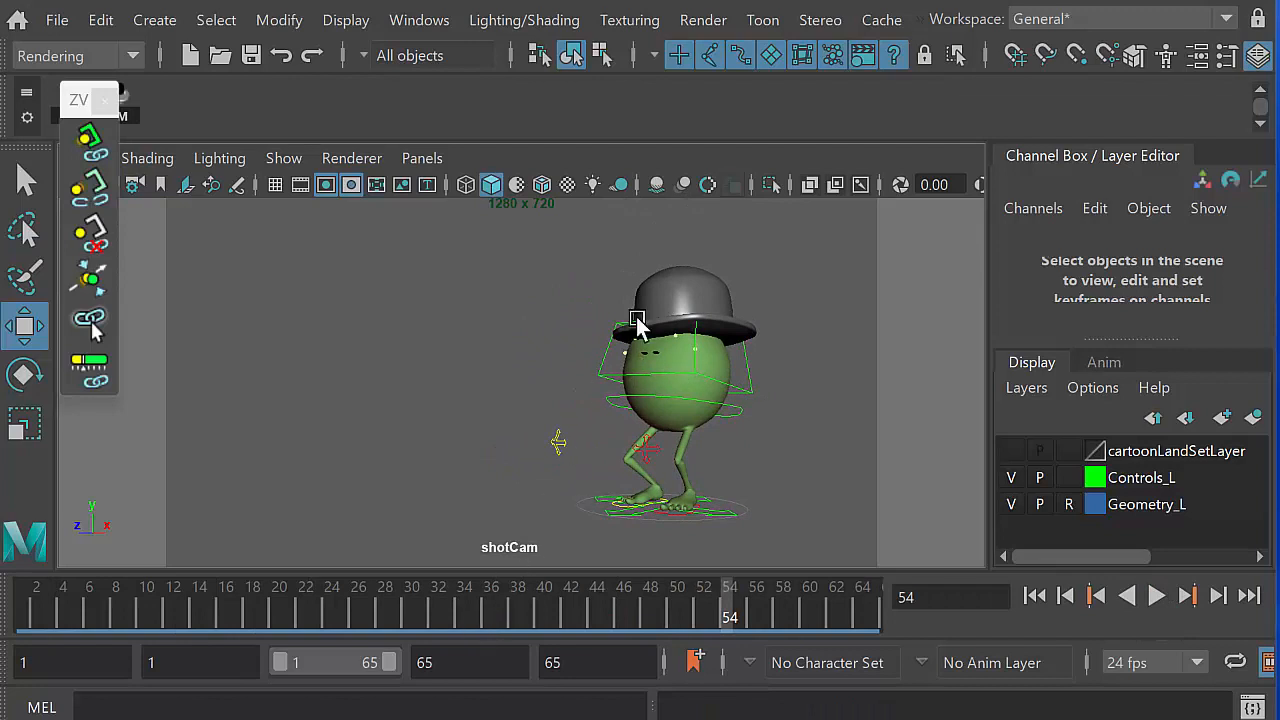
Step: In the Graph Editor, raise the bowler hat's Translate Y key at frame 31 to about 13.05
left_click(675, 280)
mouse_move(436, 614)
left_mouse_down()
mouse_move(372, 612)
mouse_move(467, 624)
mouse_move(425, 616)
left_mouse_up()
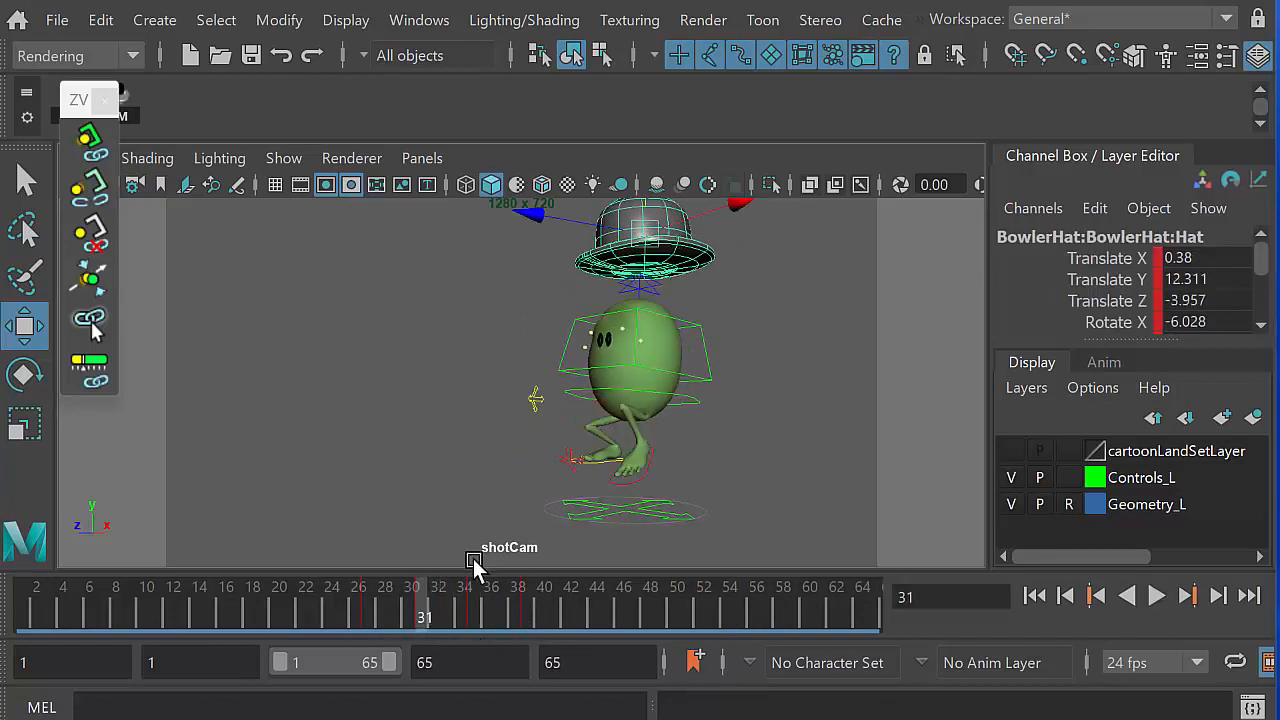
key("space")
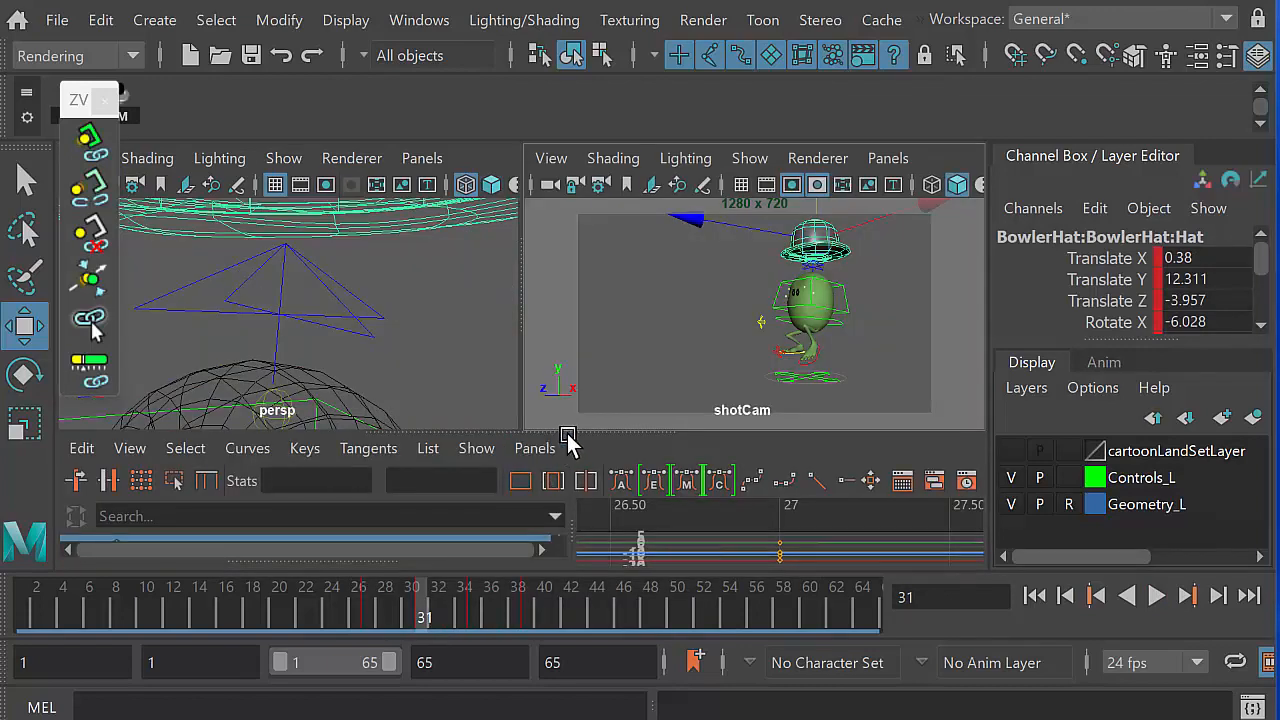
left_click_drag(593, 431, 593, 266)
left_click(343, 463)
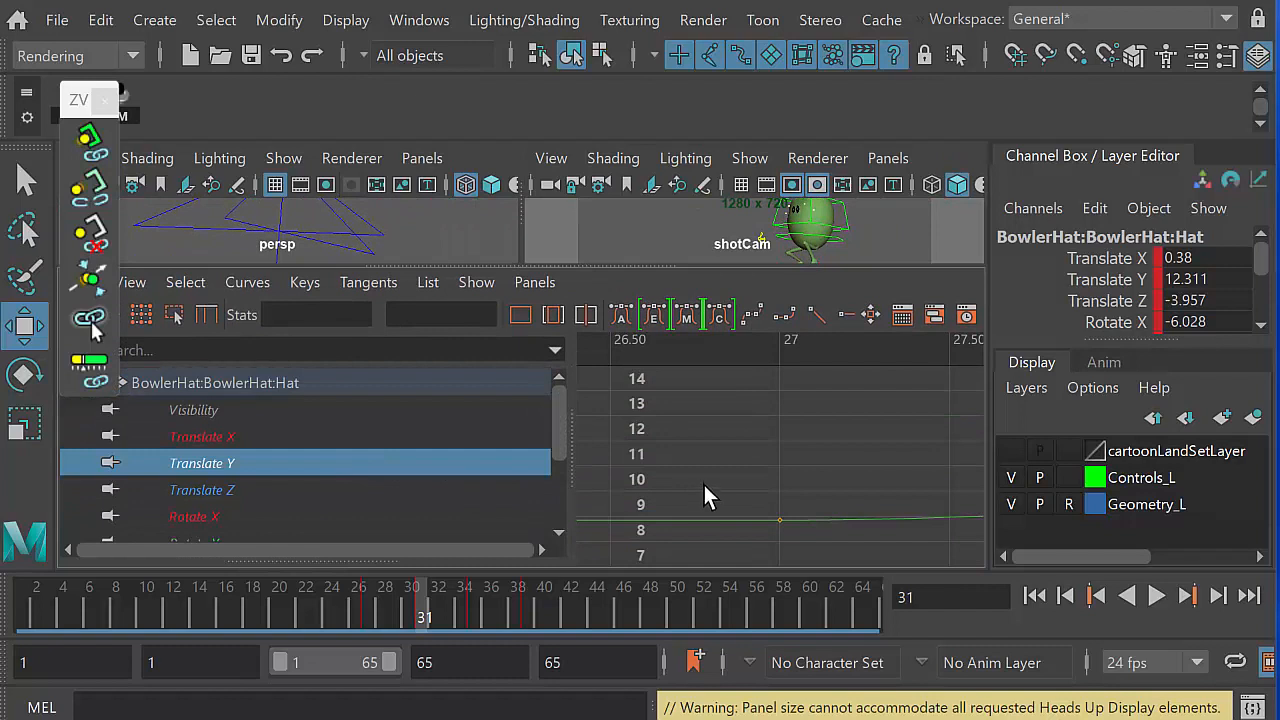
key("f")
middle_click_drag(731, 471, 752, 508, "alt")
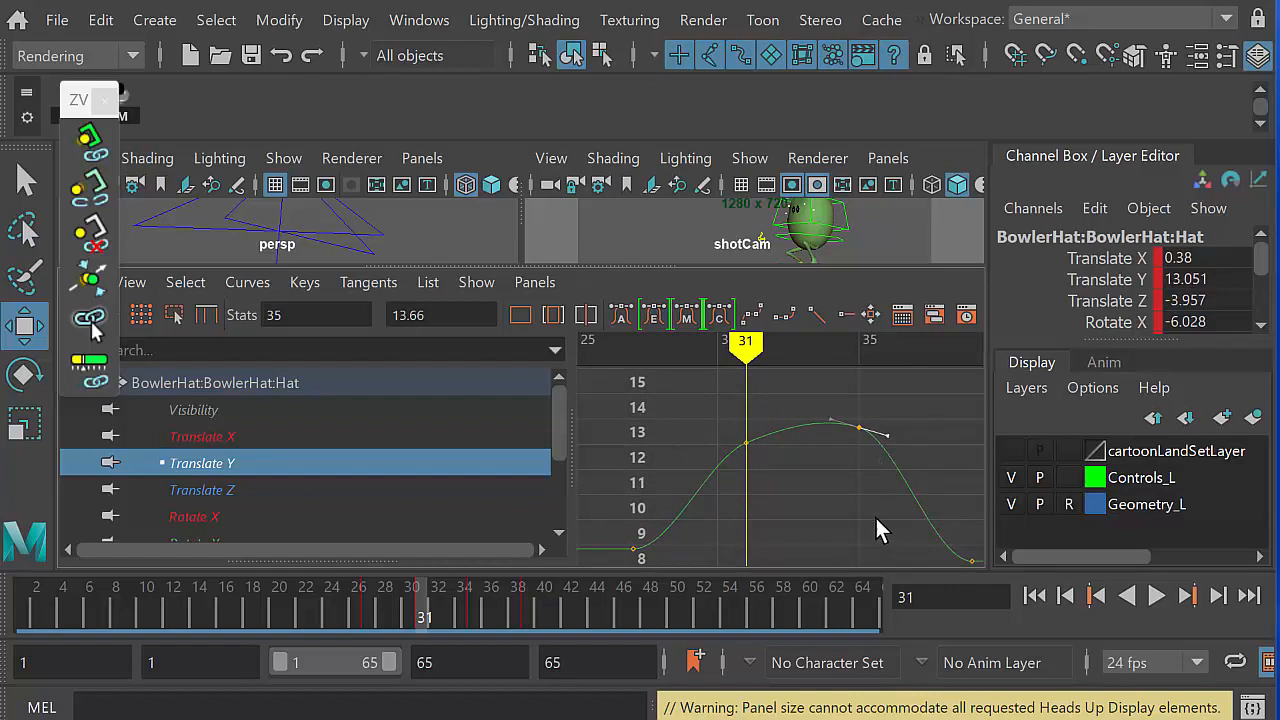
Step: Break the tangents of the Translate Y key at frame 39 and steepen its incoming handle for an abrupt landing
middle_click_drag(853, 522, 826, 479, "alt")
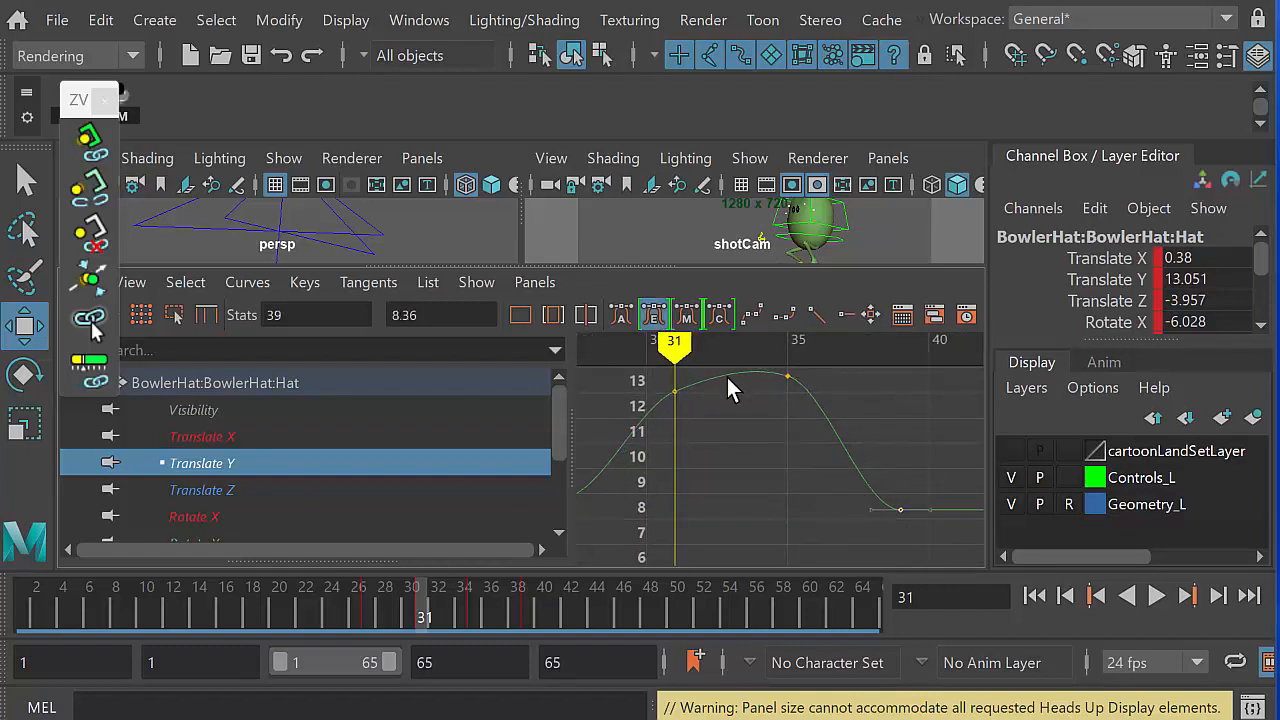
left_click(364, 285)
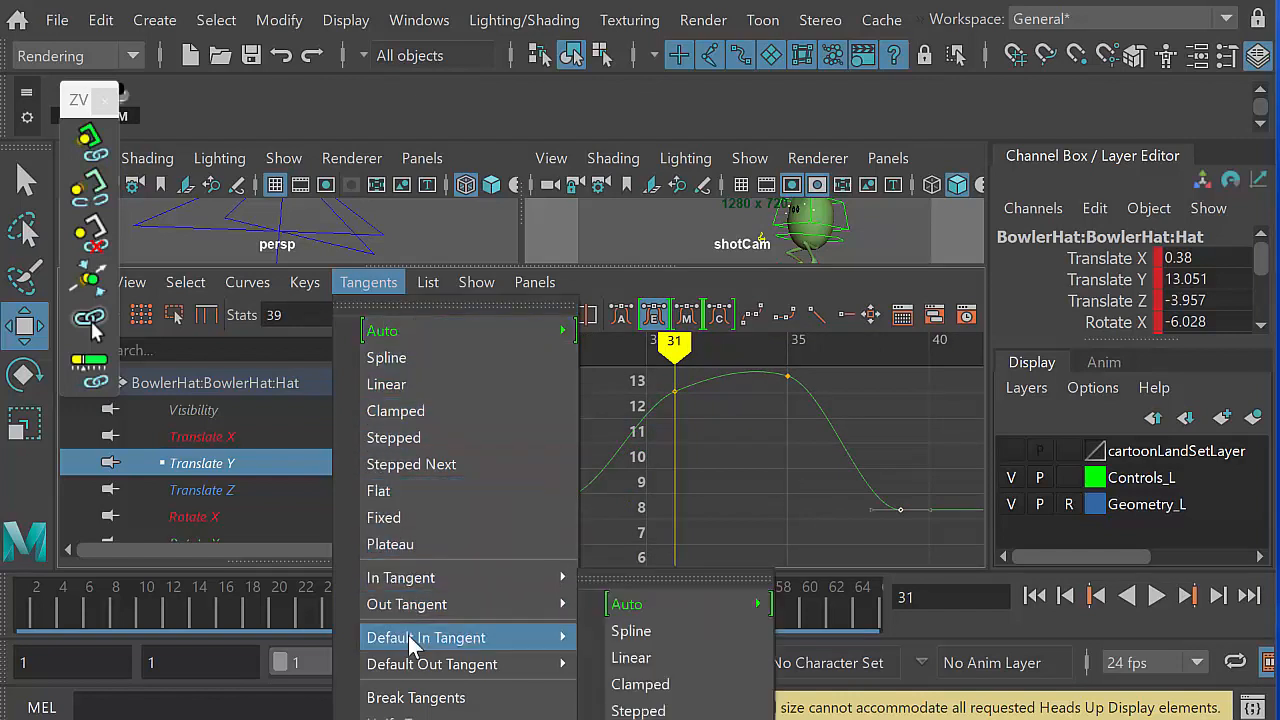
left_click(416, 696)
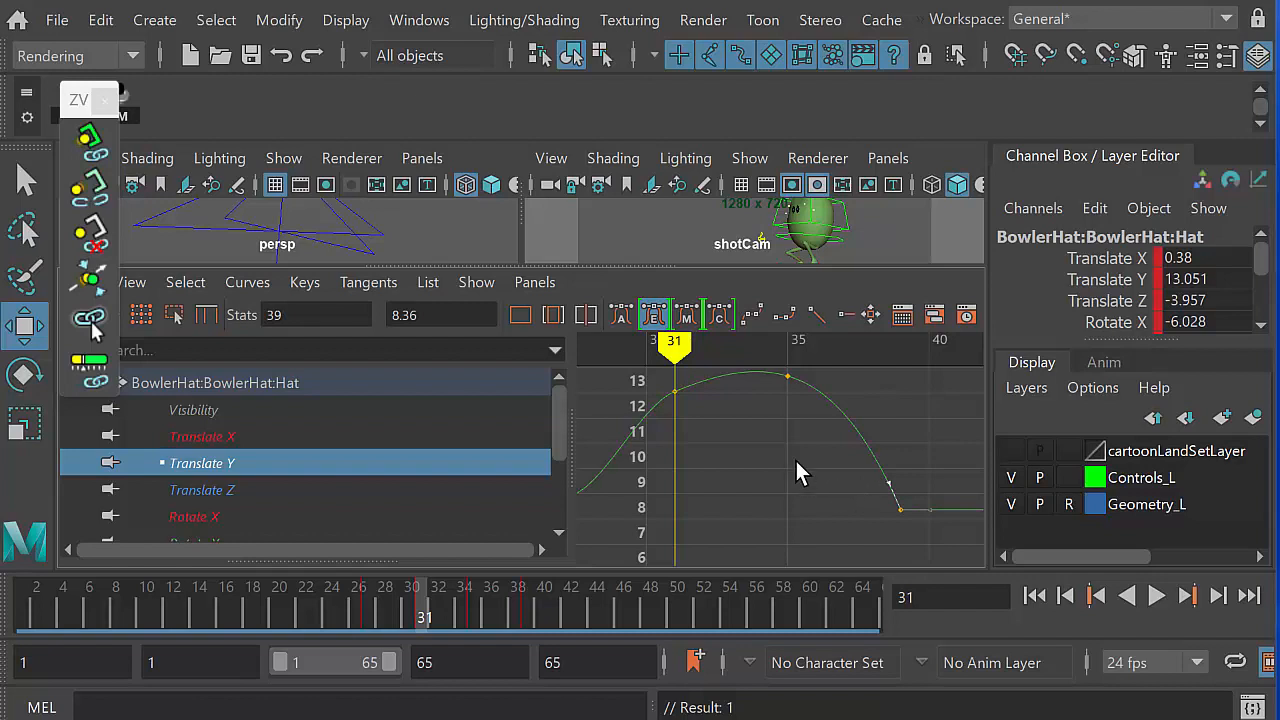
Step: Break the tangents of the Translate Y key at frame 27 and tilt its outgoing handle upward for a sharper takeoff
middle_click_drag(783, 444, 874, 458, "alt")
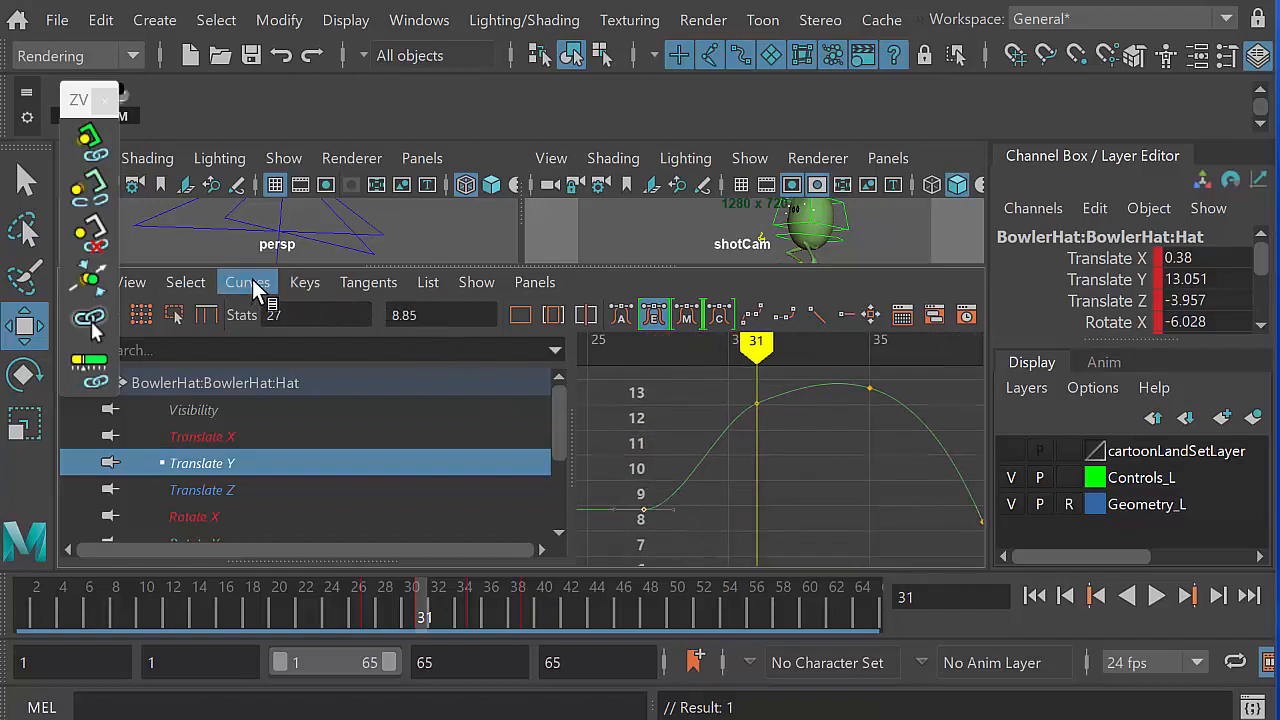
left_click(355, 283)
left_click(432, 700)
middle_click_drag(685, 526, 682, 494)
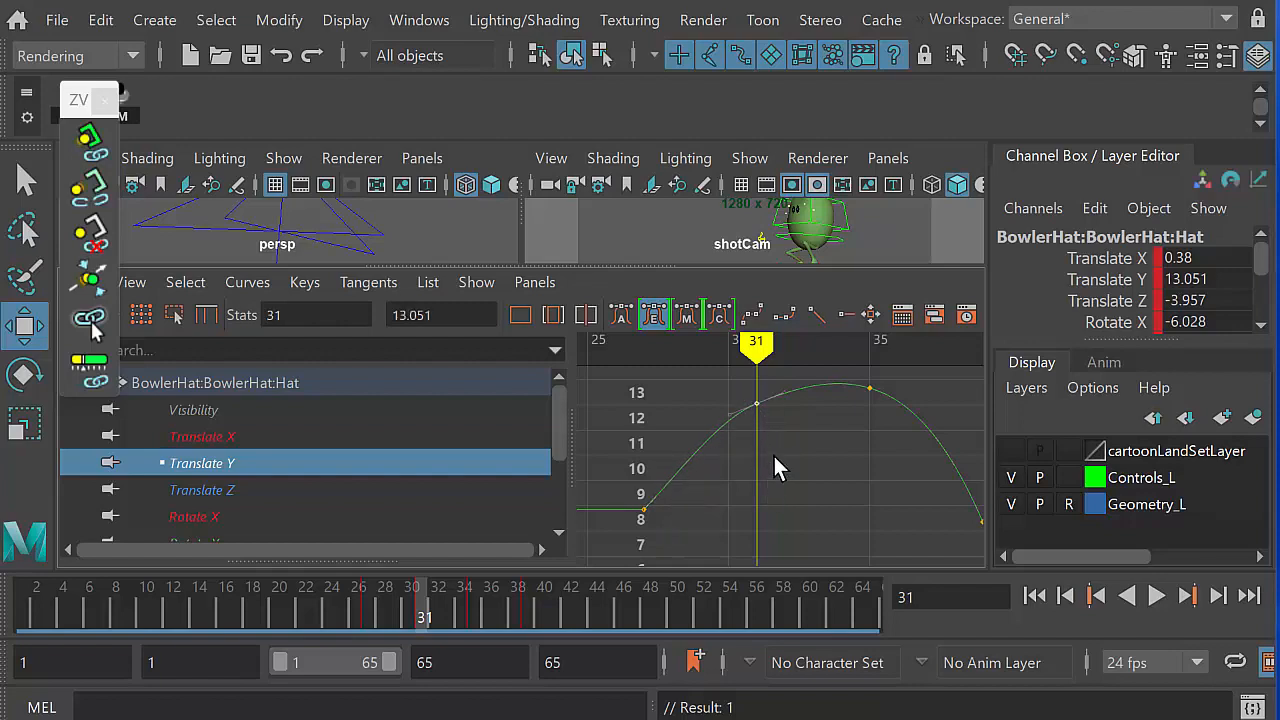
Step: Play the shot in an enlarged shotCam view to check the hat's revised Translate Y motion
key("space")
key("space")
key("space")
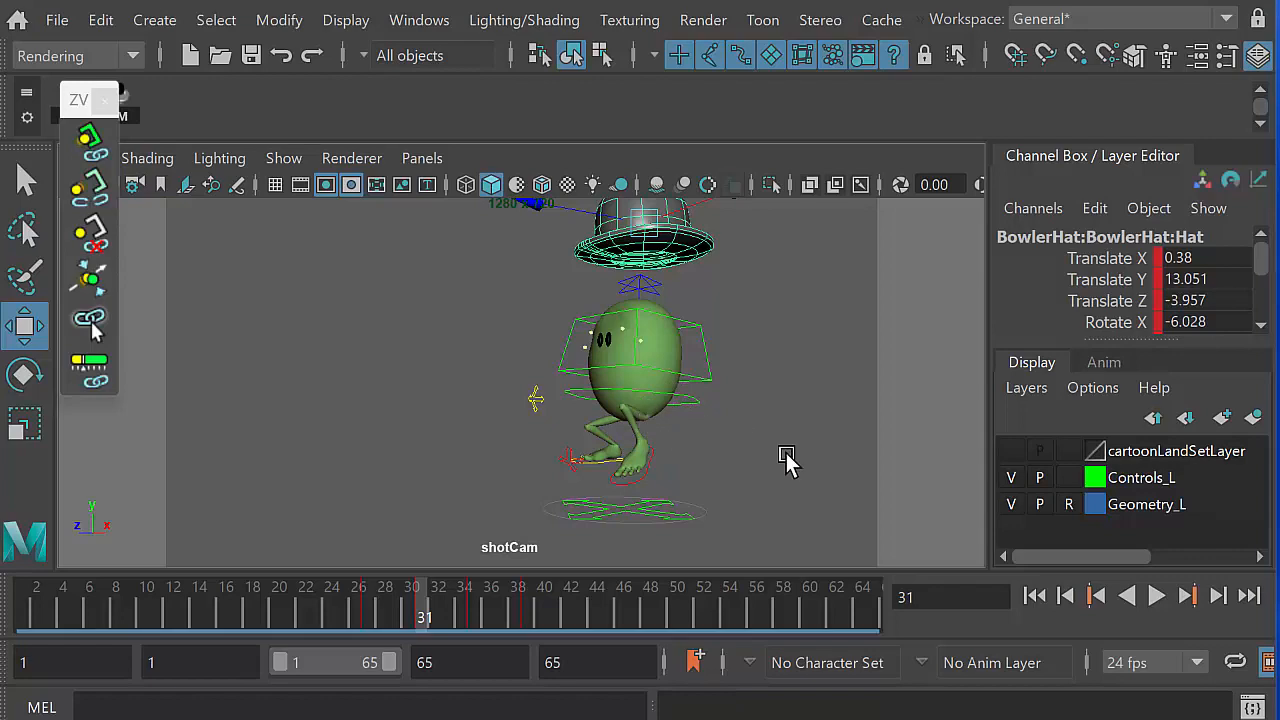
left_click(1150, 596)
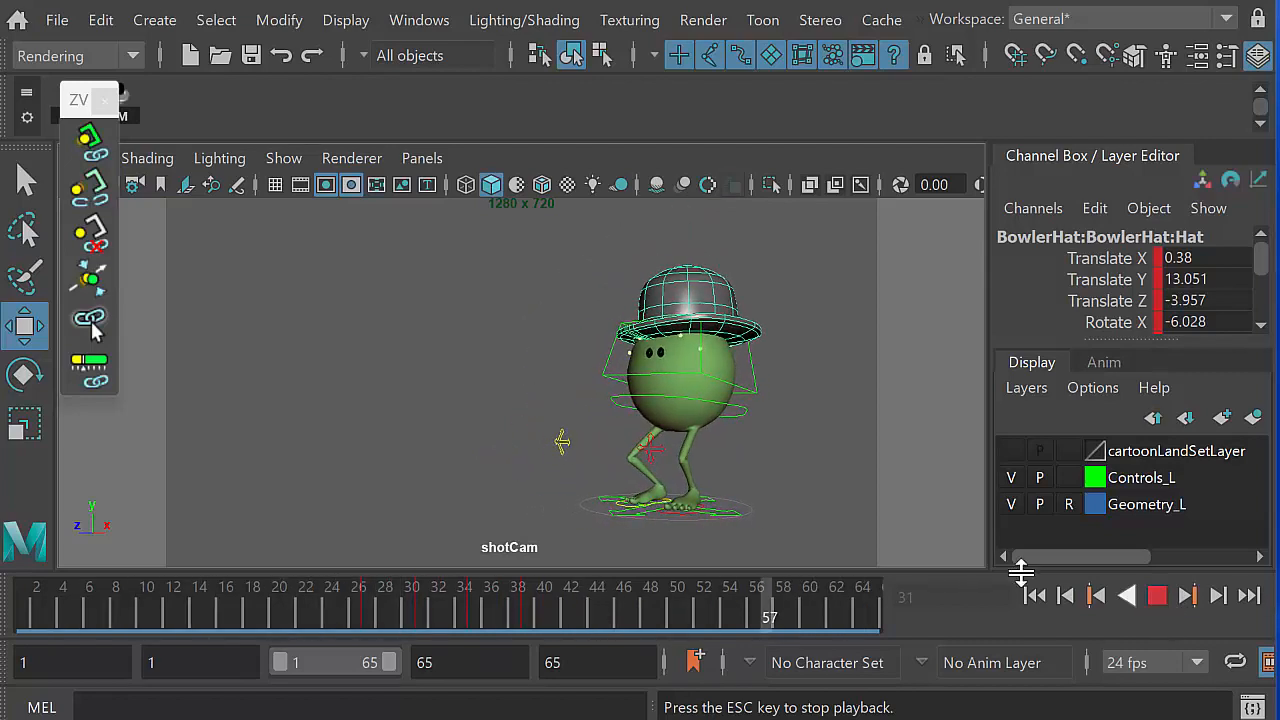
left_click(1157, 597)
Step: Make cartoonLandSetLayer visible and play the shot through shotCam with nothing selected
key("space")
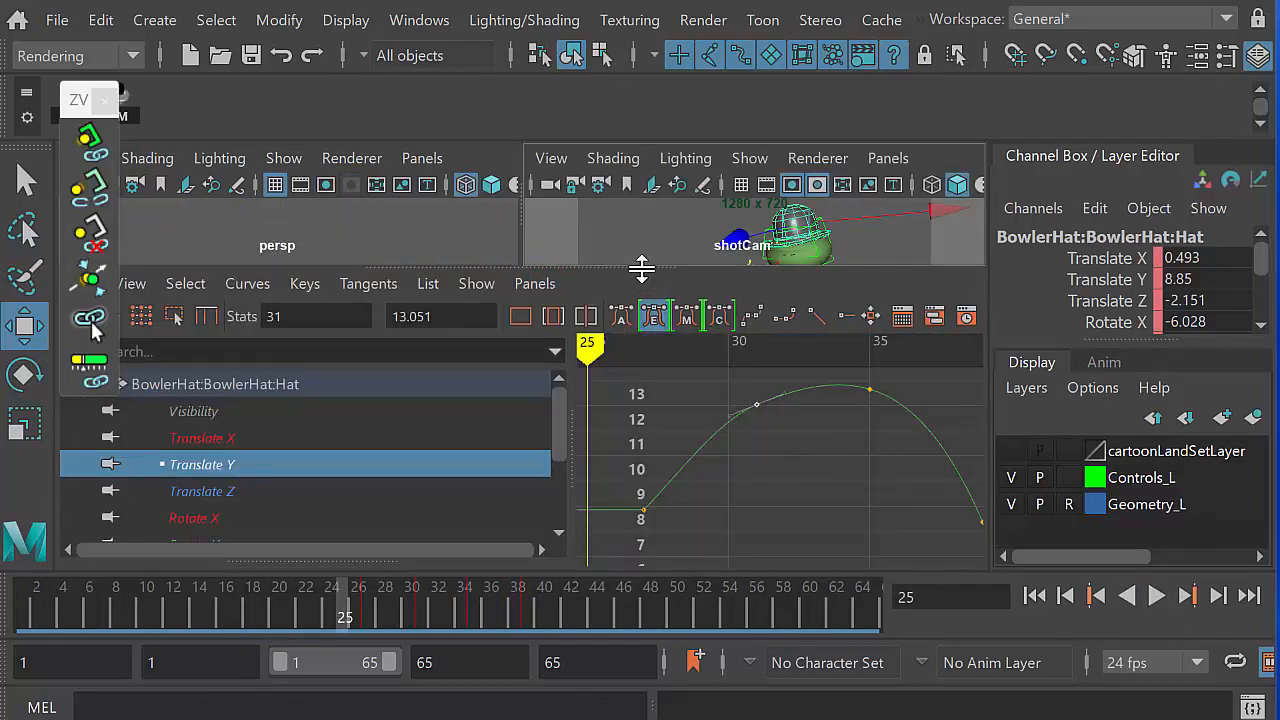
left_click_drag(641, 268, 641, 418)
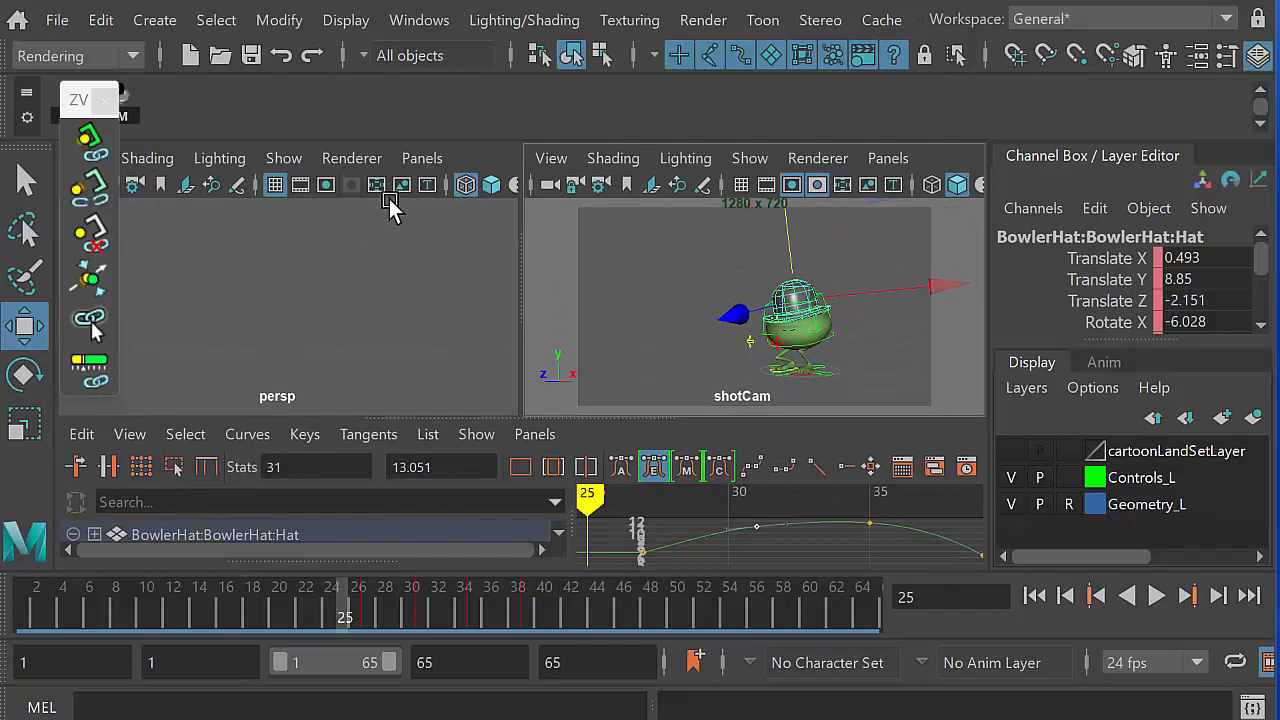
left_click(1012, 450)
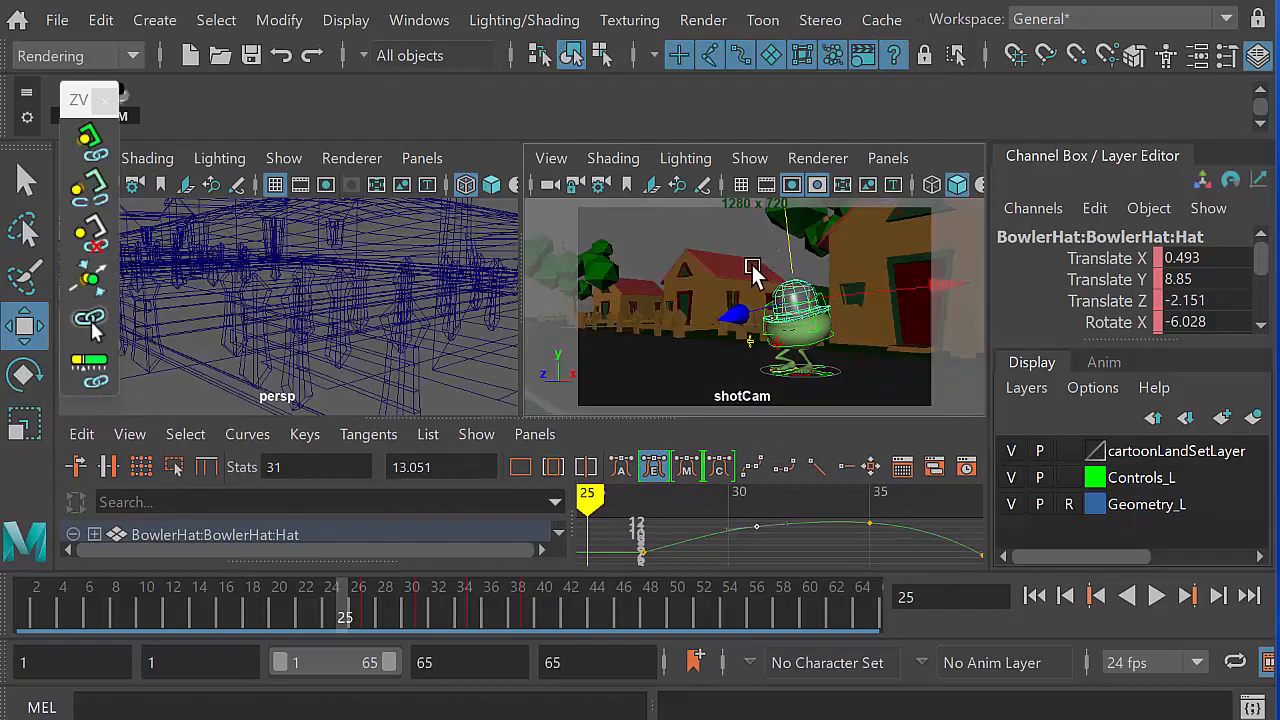
left_click(697, 236)
key("space")
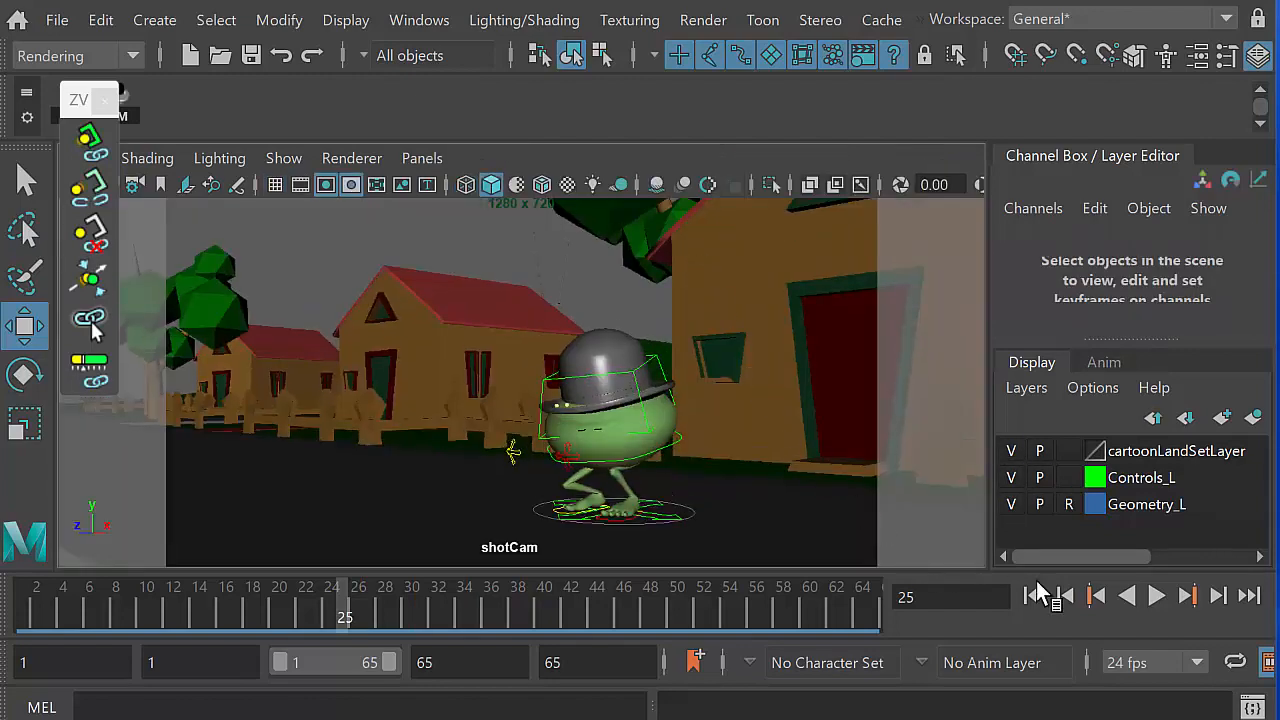
left_click(1155, 597)
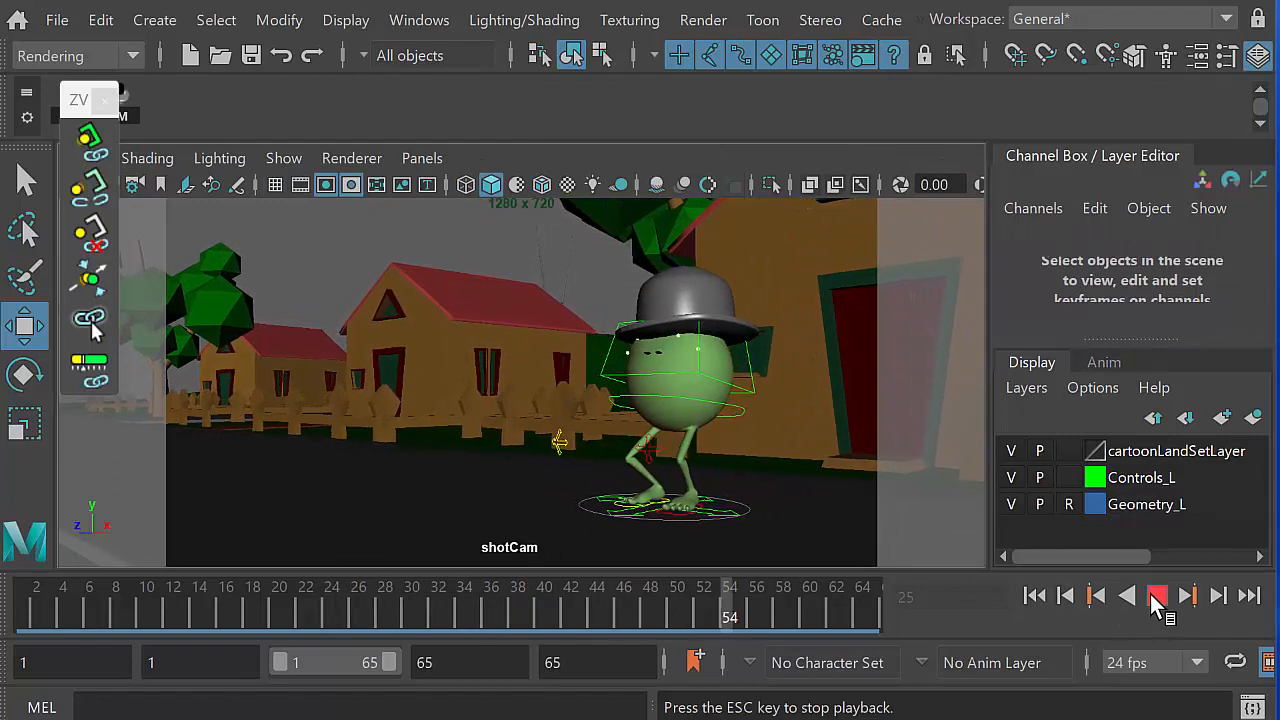